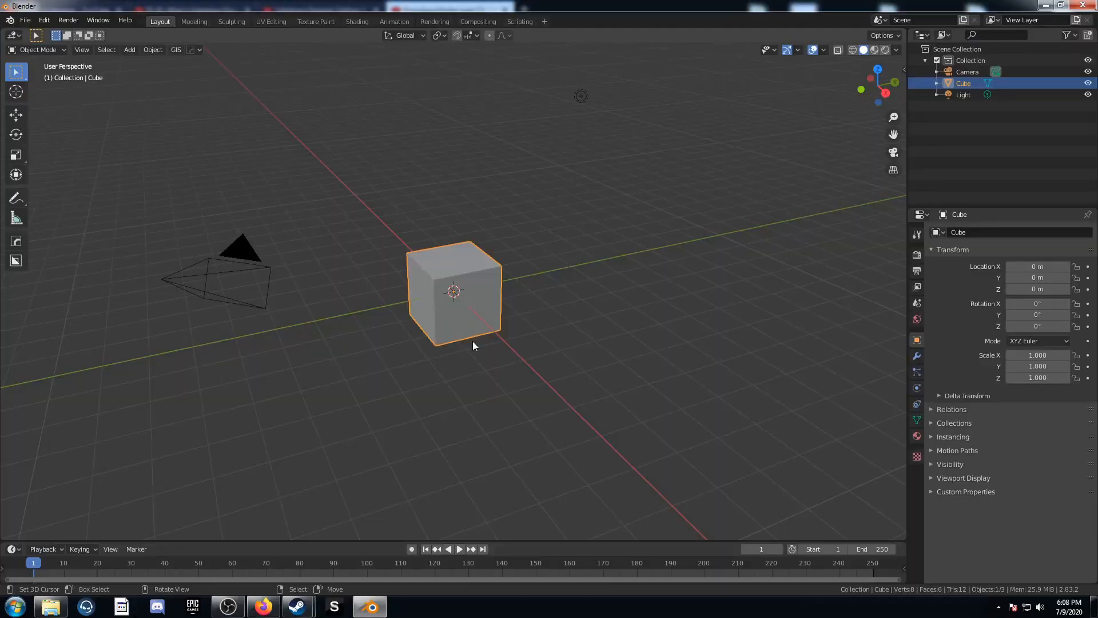
# - Delete the default cube and add a mesh plane at the world origin
pyautogui.press('x')
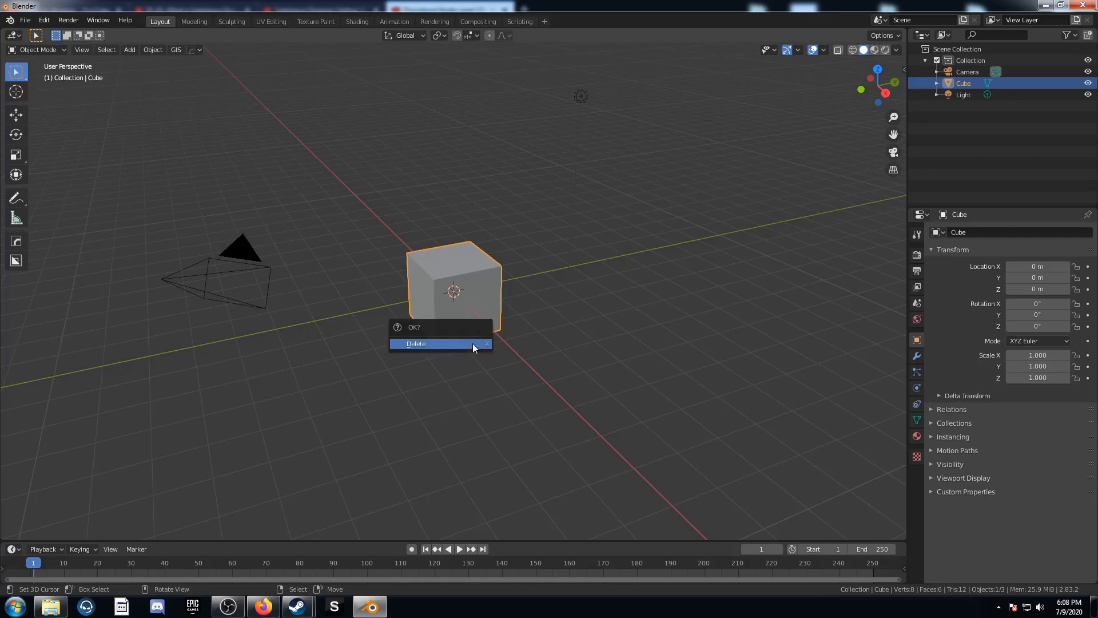
pyautogui.click(473, 343)
pyautogui.hotkey('shift', 'a')
pyautogui.moveTo(473, 343)
pyautogui.click(544, 355)
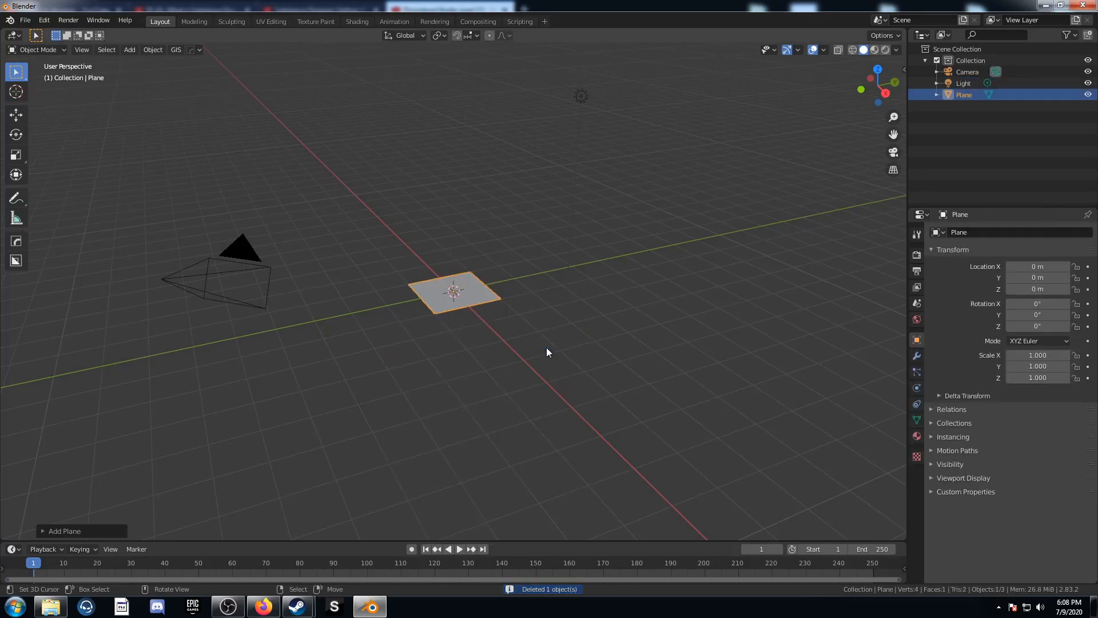
# - Subdivide the whole plane with 30 cuts in Edit Mode and return to Object Mode
pyautogui.scroll(3, 543, 352)
pyautogui.moveTo(516, 357); pyautogui.dragTo(502, 371, button='middle')
pyautogui.press('Tab')
pyautogui.scroll(2, 504, 371)
pyautogui.rightClick(505, 372)
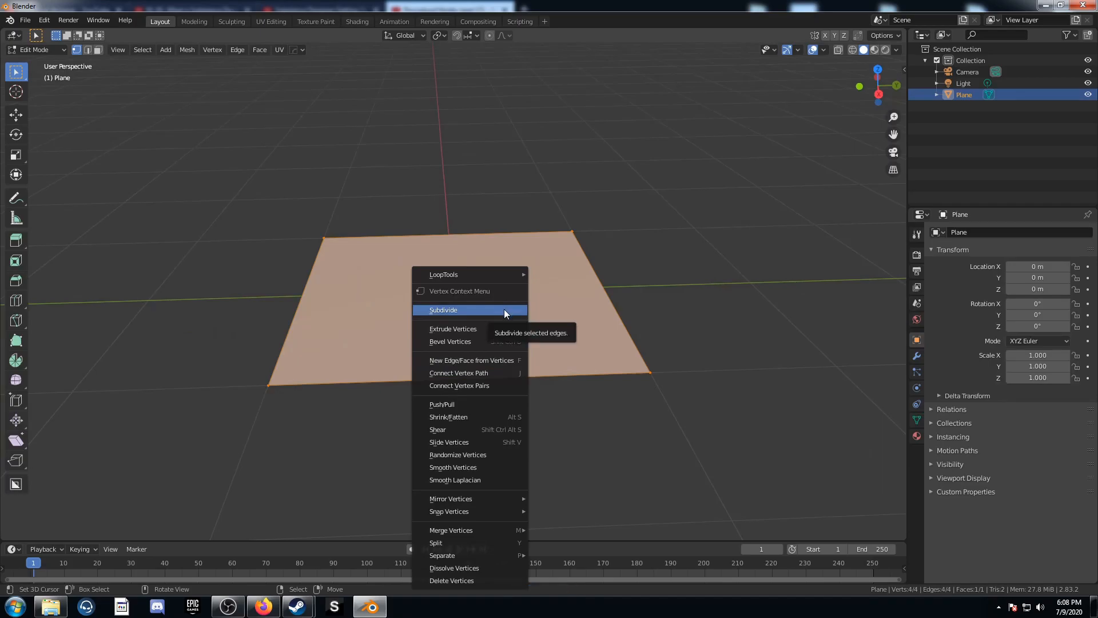
pyautogui.click(486, 309)
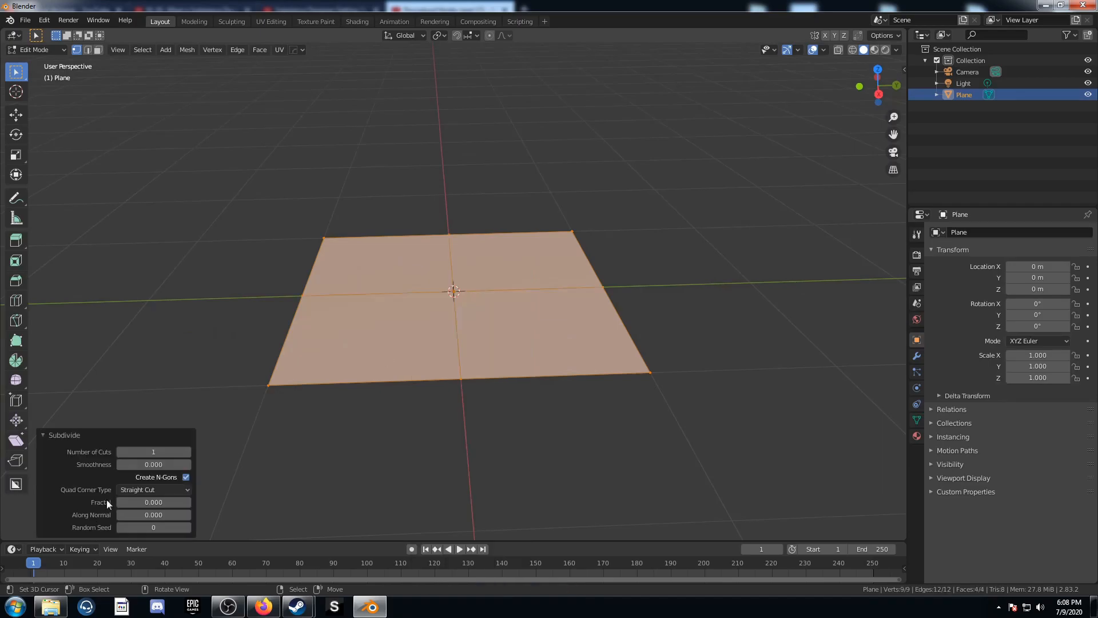
pyautogui.click(155, 452)
pyautogui.write('30')
pyautogui.press('Return')
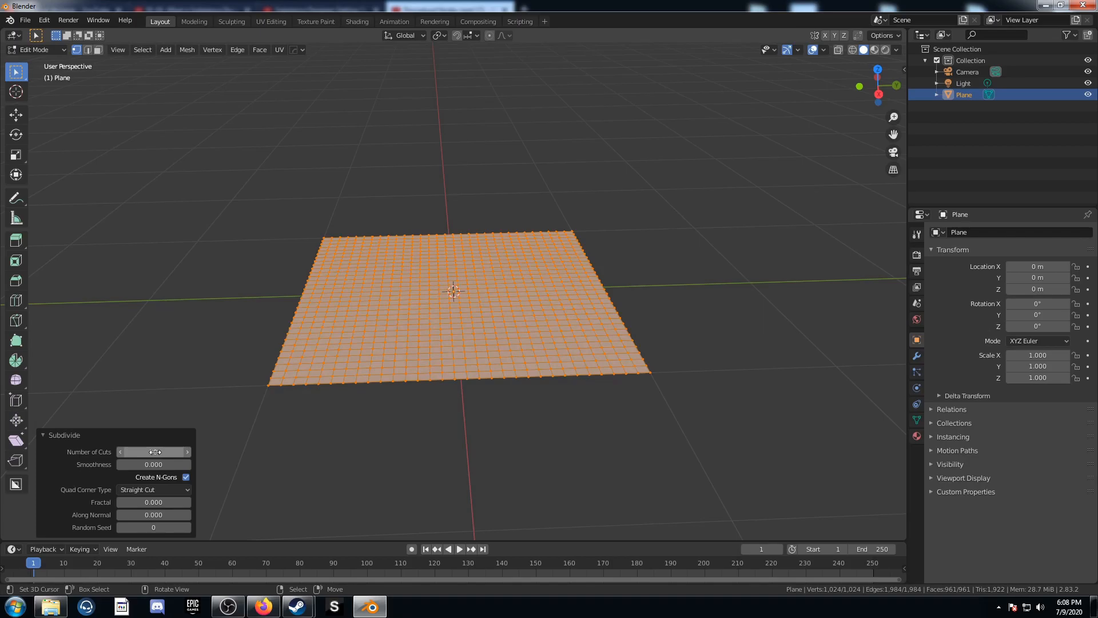
pyautogui.press('Tab')
pyautogui.scroll(-2, 427, 383)
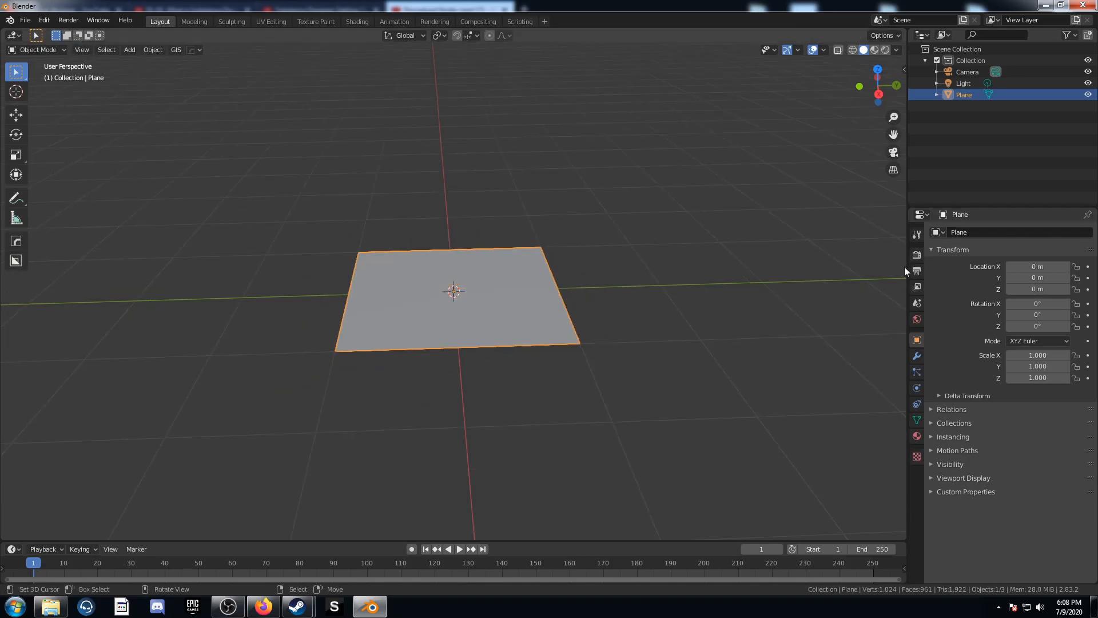
# - Switch the render engine to Cycles and change its rendering device
pyautogui.click(917, 254)
pyautogui.click(1041, 231)
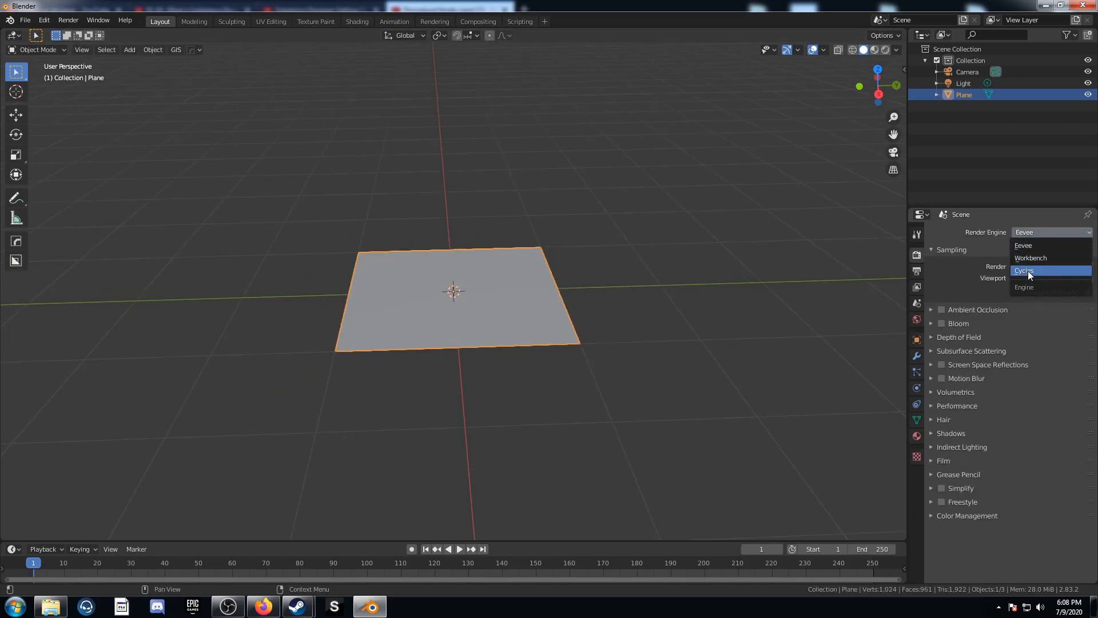
pyautogui.click(1028, 270)
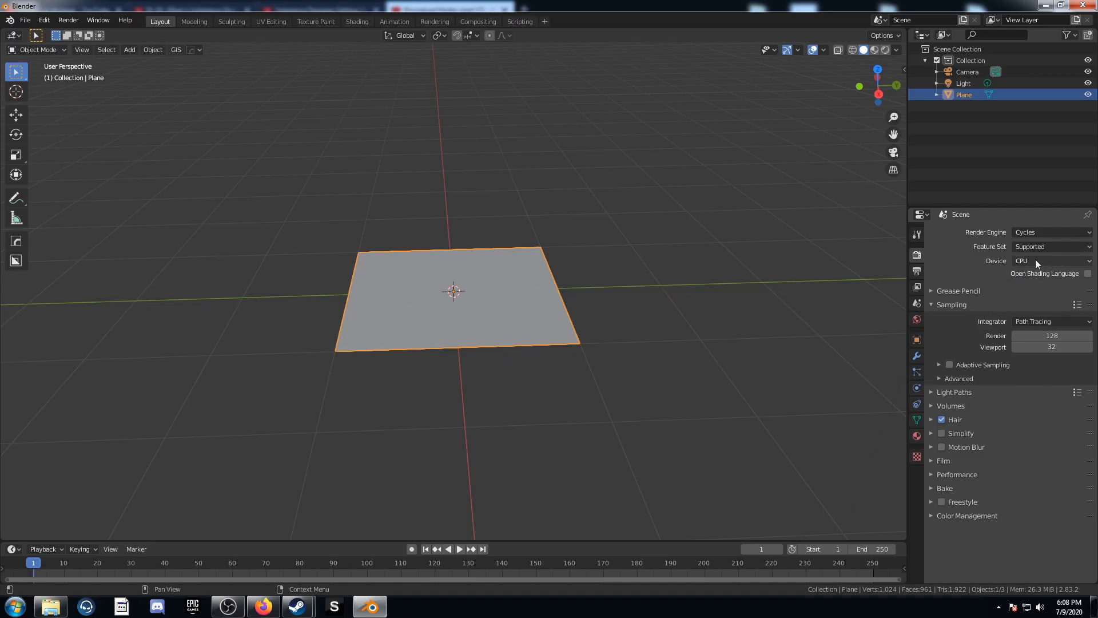
pyautogui.click(1049, 260)
pyautogui.click(1038, 285)
# - Create a new material on the plane and name it Land
pyautogui.click(917, 437)
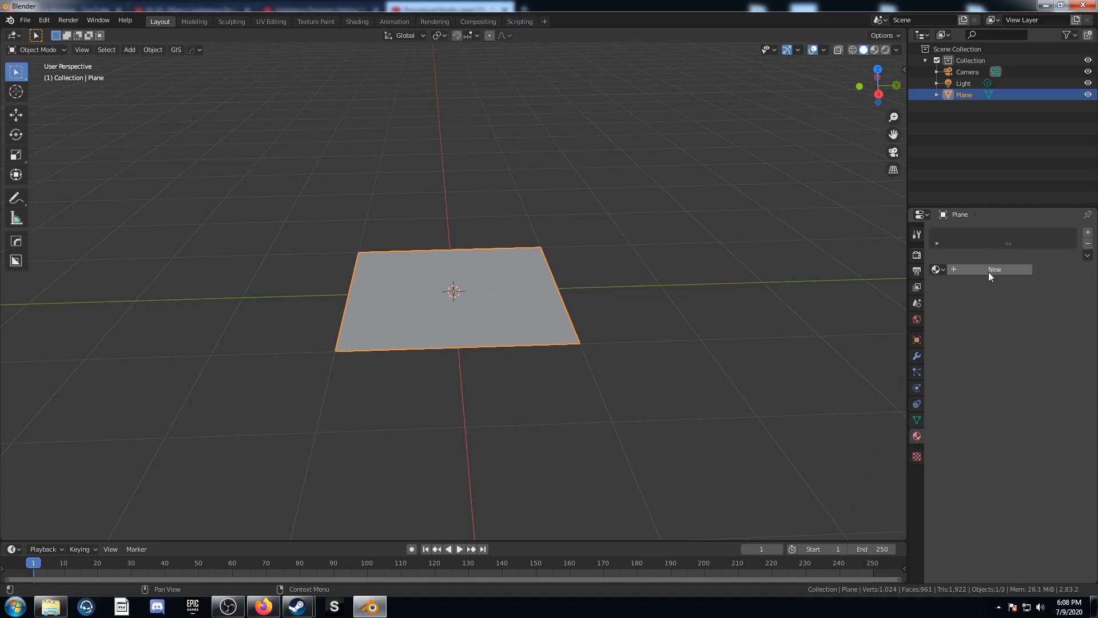
pyautogui.click(988, 273)
pyautogui.doubleClick(988, 235)
pyautogui.write('Land')
pyautogui.press('Return')
# - Set the Land material's surface displacement method to Displacement and Bump
pyautogui.scroll(-9, 991, 264)
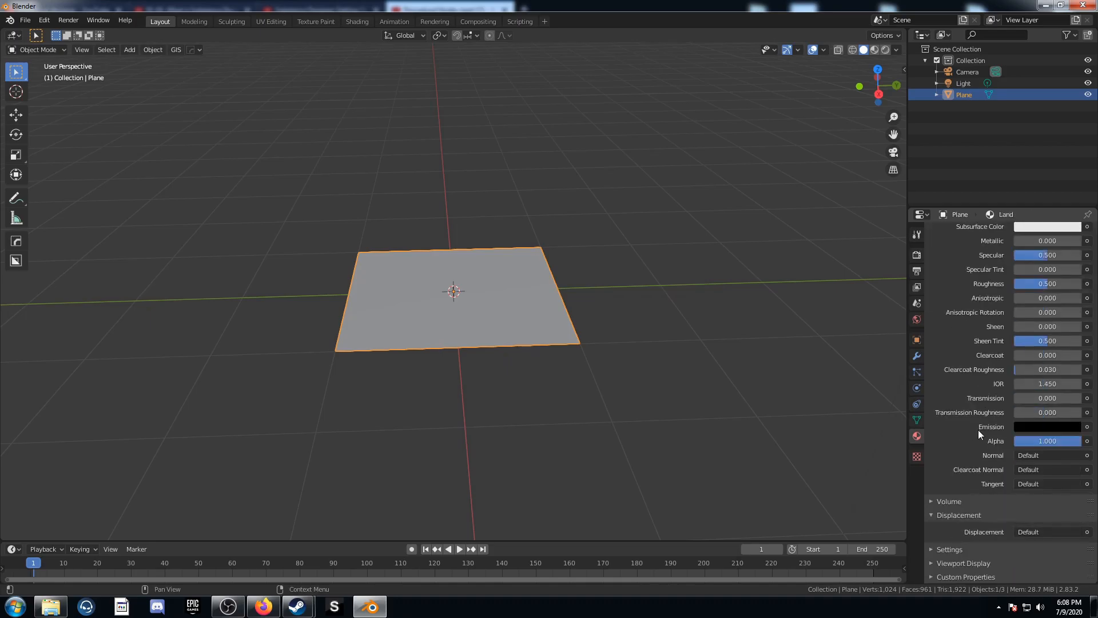
pyautogui.click(944, 550)
pyautogui.scroll(-5, 988, 519)
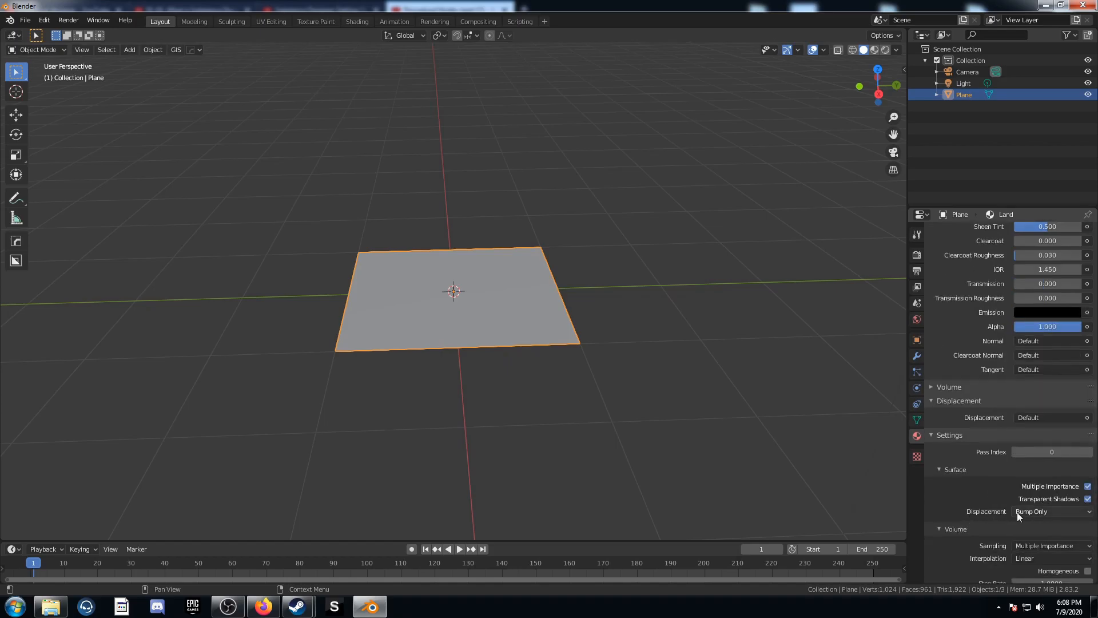
pyautogui.click(1042, 513)
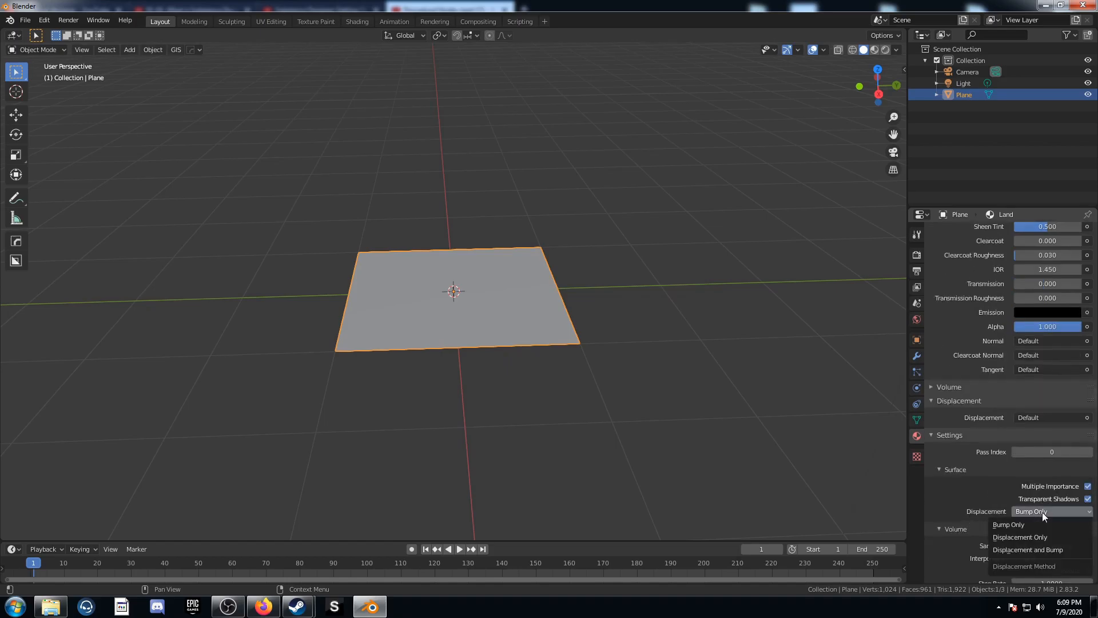
pyautogui.click(1026, 549)
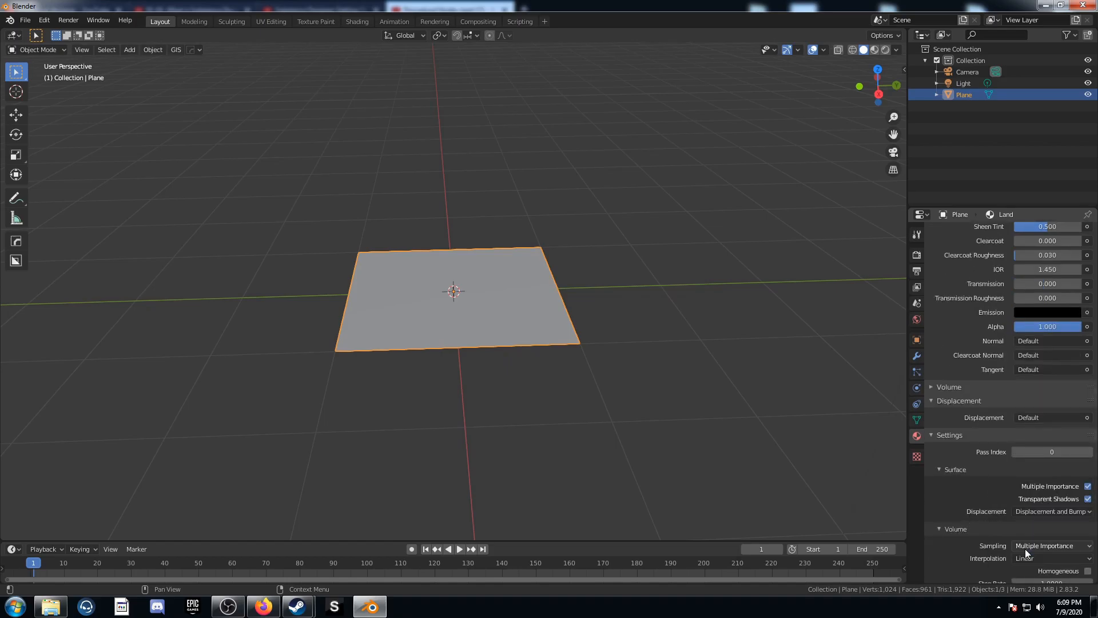
# - Split the 3D viewport vertically, make one half a Shader Editor showing the Land nodes, and hide its sidebar
pyautogui.moveTo(3, 30); pyautogui.dragTo(498, 93)
pyautogui.click(14, 35)
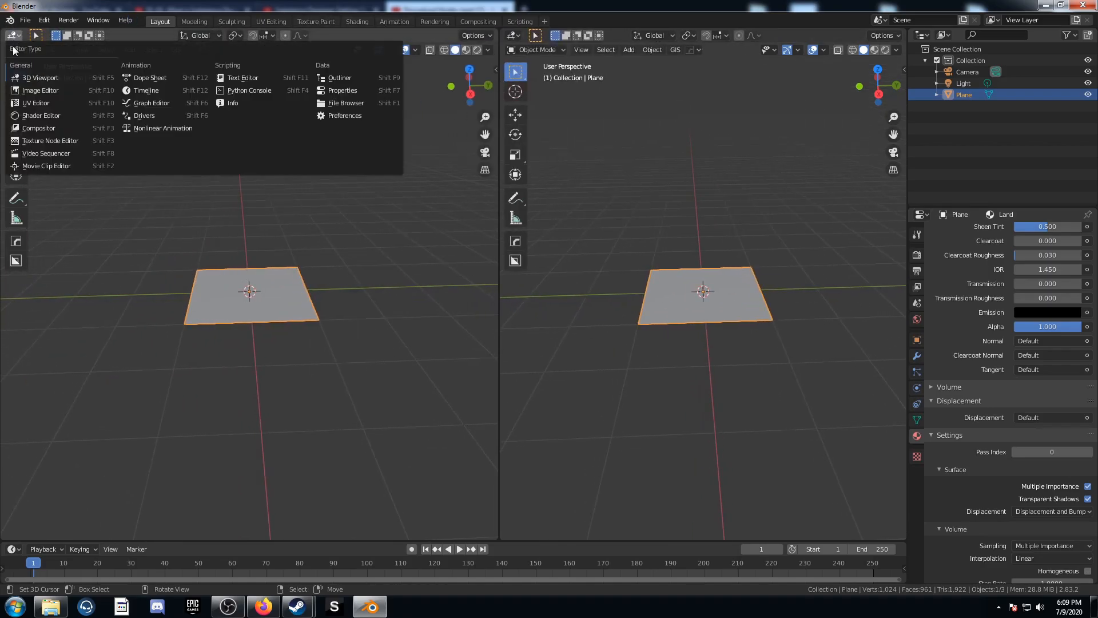
pyautogui.click(26, 116)
pyautogui.press('Home')
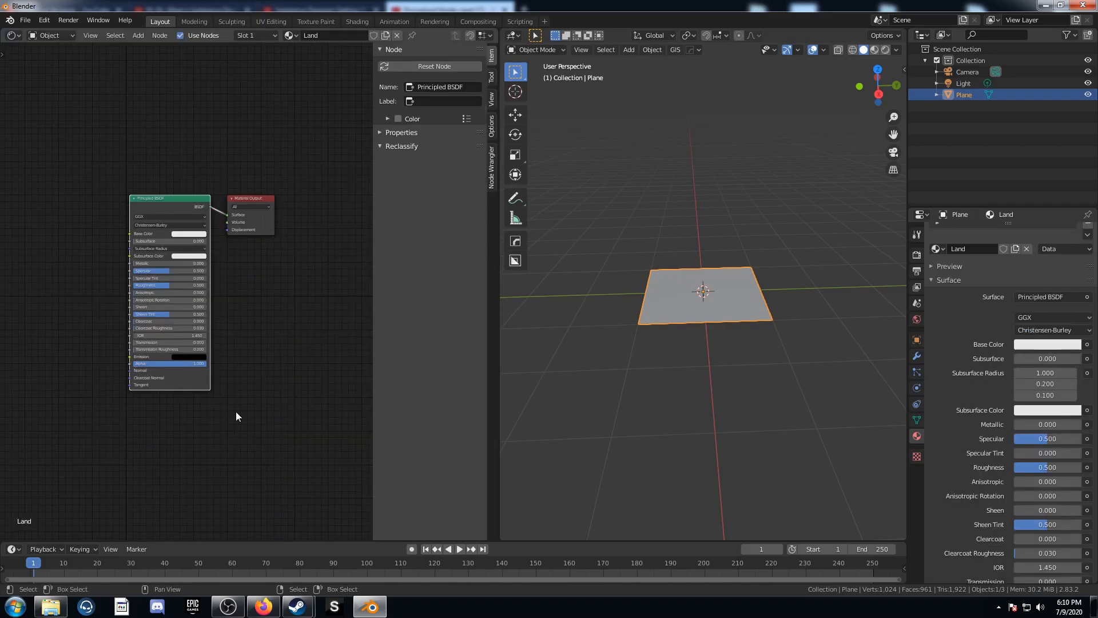
pyautogui.press('n')
pyautogui.scroll(-2, 236, 274)
pyautogui.moveTo(143, 355); pyautogui.dragTo(267, 347, button='middle')
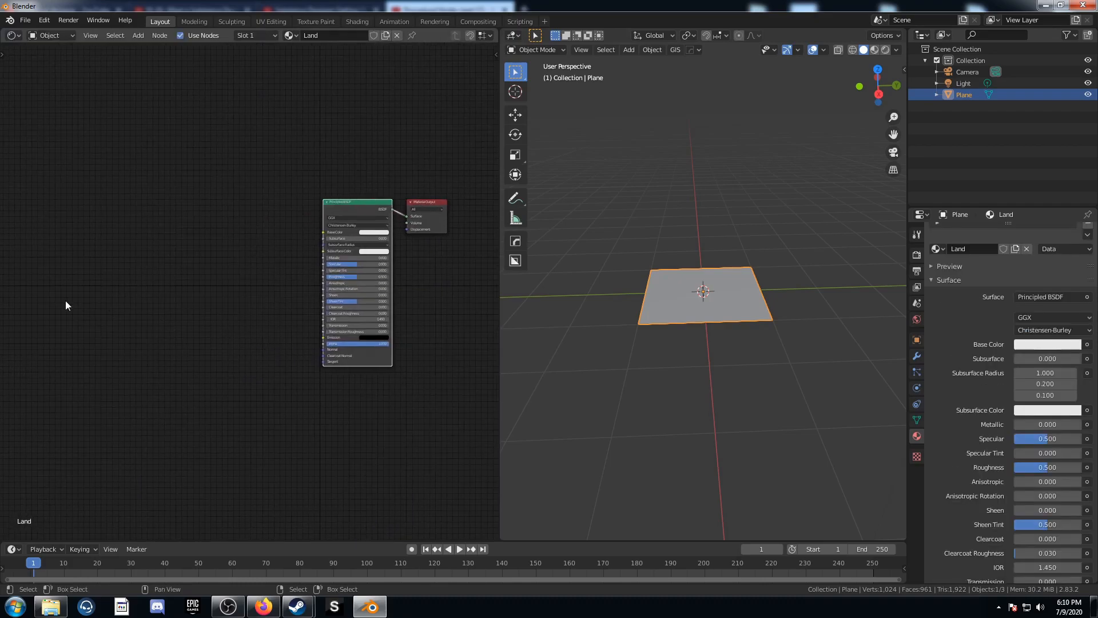
# - Add a Texture Coordinate node beside the Principled BSDF and preview its Generated output through a Viewer node
pyautogui.hotkey('shift', 'a')
pyautogui.click(65, 300)
pyautogui.write('text')
pyautogui.press('Return')
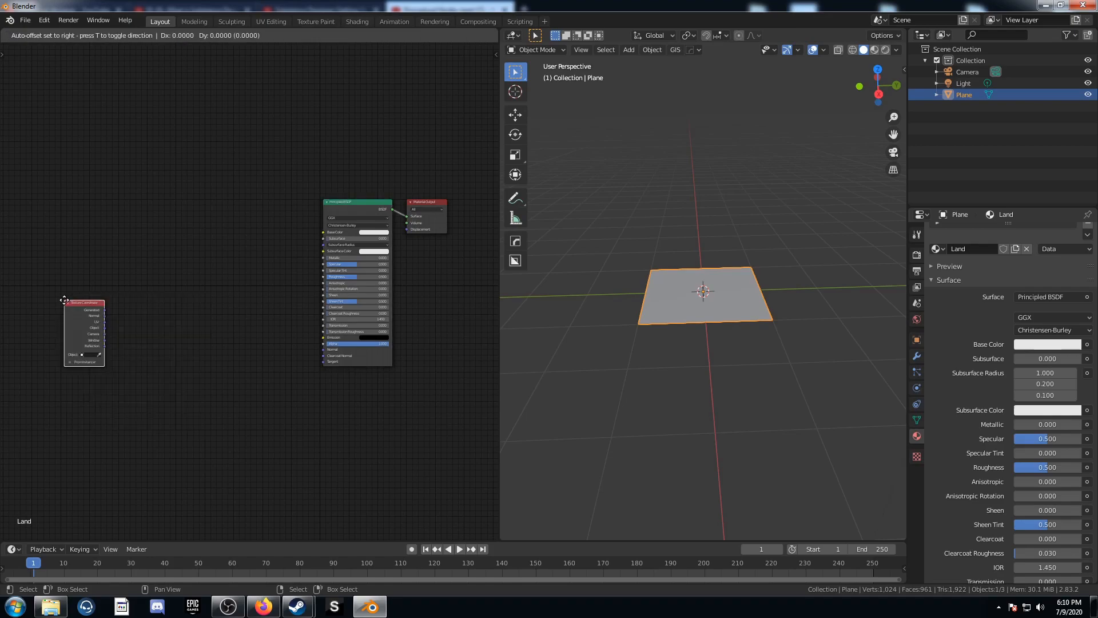
pyautogui.click(43, 250)
pyautogui.keyDown('ctrl'); pyautogui.keyDown('shift'); pyautogui.click(54, 263); pyautogui.keyUp('shift'); pyautogui.keyUp('ctrl')
# - Insert an RGB Curves node into the link between the Texture Coordinate node and the Viewer
pyautogui.scroll(3, 200, 359)
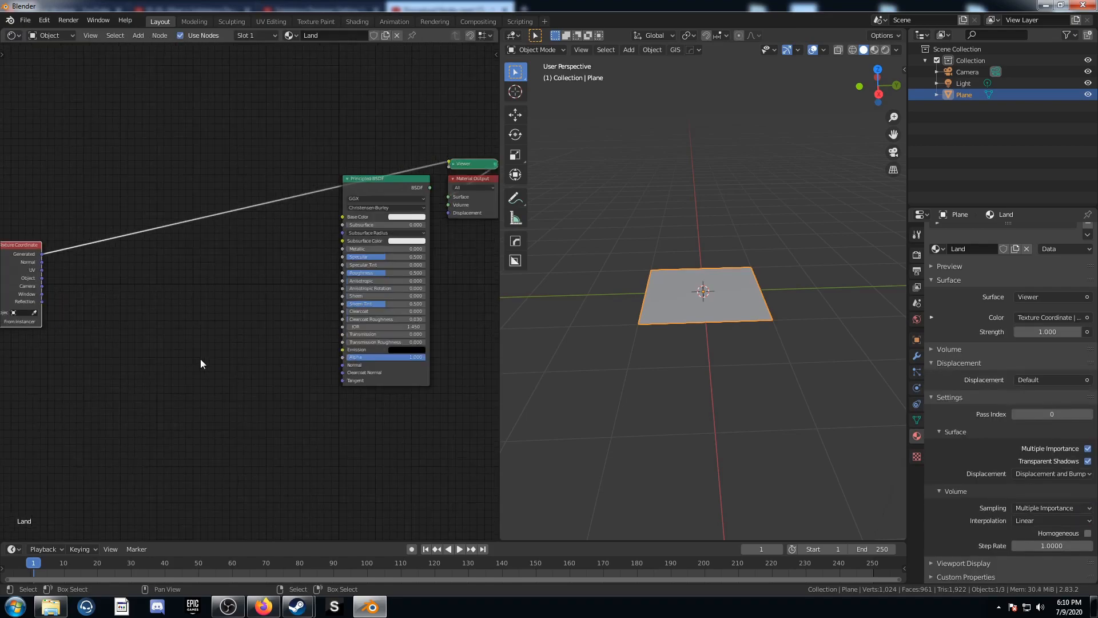
pyautogui.moveTo(146, 305); pyautogui.dragTo(201, 323, button='middle')
pyautogui.hotkey('shift', 'a')
pyautogui.click(201, 323)
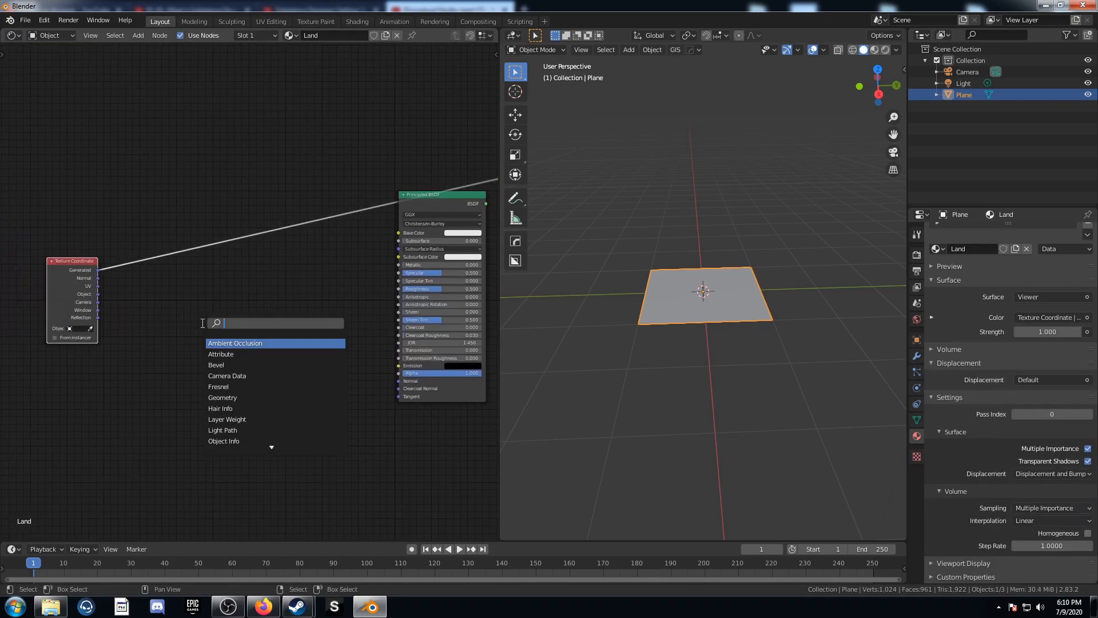
pyautogui.write('rgb')
pyautogui.click(253, 365)
pyautogui.click(166, 233)
# - Insert a Displacement node after RGB Curves and move the curves' Color link from its Normal input to Height
pyautogui.scroll(4, 258, 300)
pyautogui.moveTo(297, 378); pyautogui.dragTo(333, 407, button='middle')
pyautogui.hotkey('shift', 'a')
pyautogui.click(332, 406)
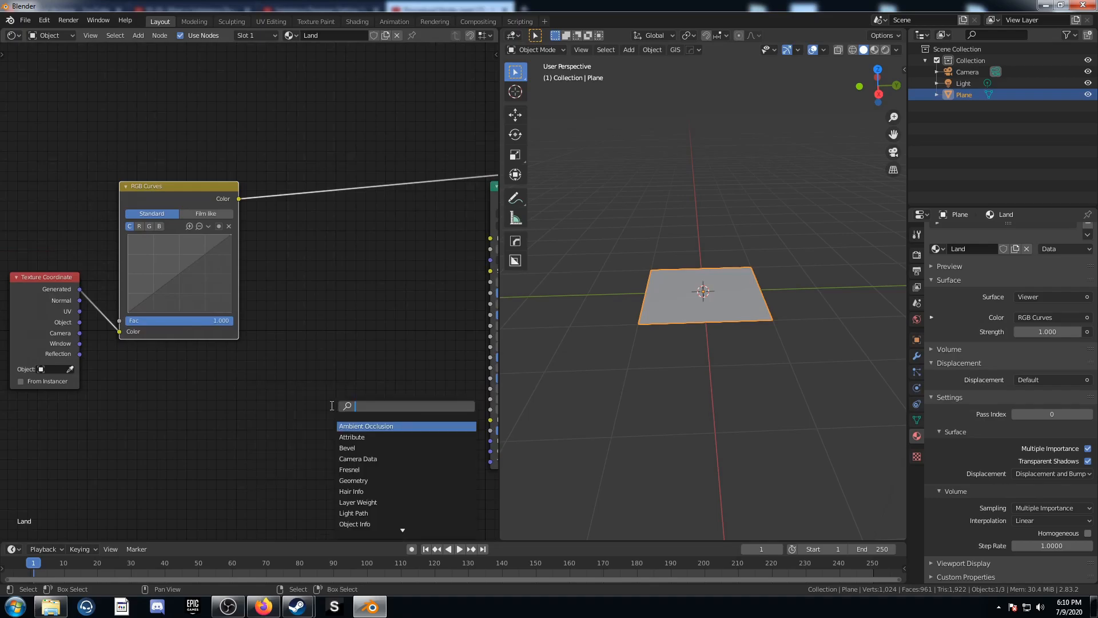
pyautogui.write('disp')
pyautogui.press('Return')
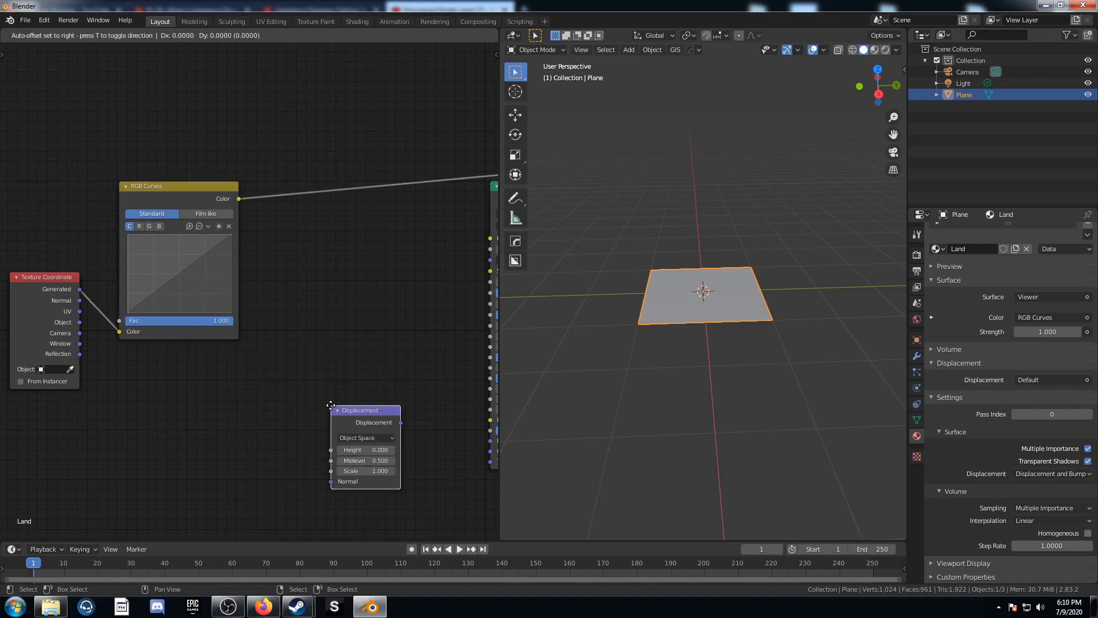
pyautogui.click(329, 187)
pyautogui.moveTo(397, 340); pyautogui.dragTo(256, 406, button='middle')
pyautogui.scroll(2, 251, 403)
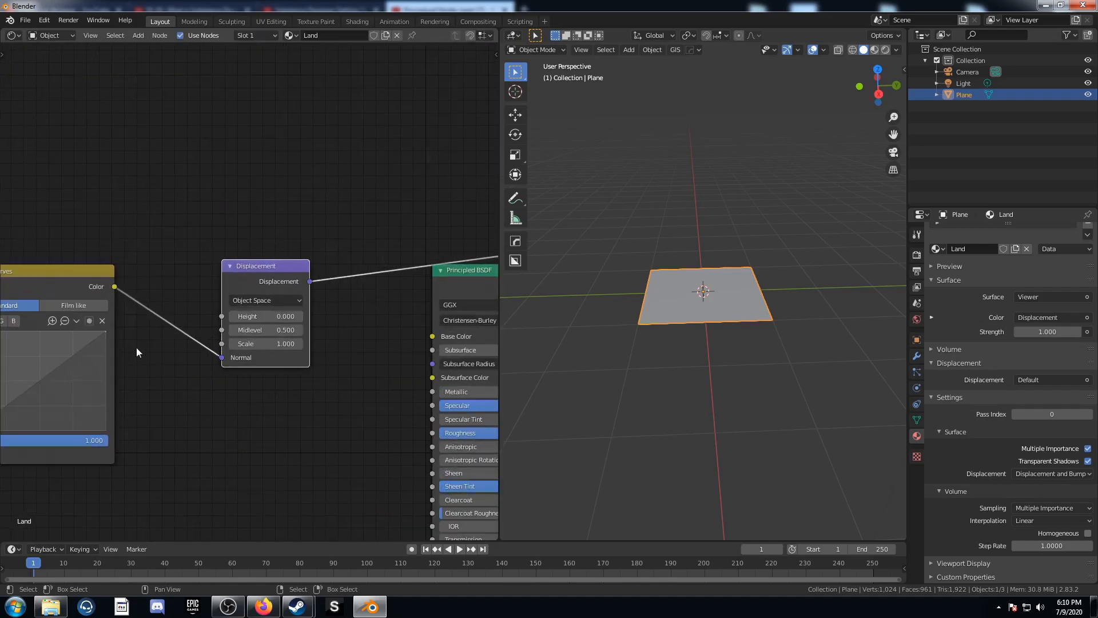
pyautogui.moveTo(215, 354); pyautogui.dragTo(222, 316)
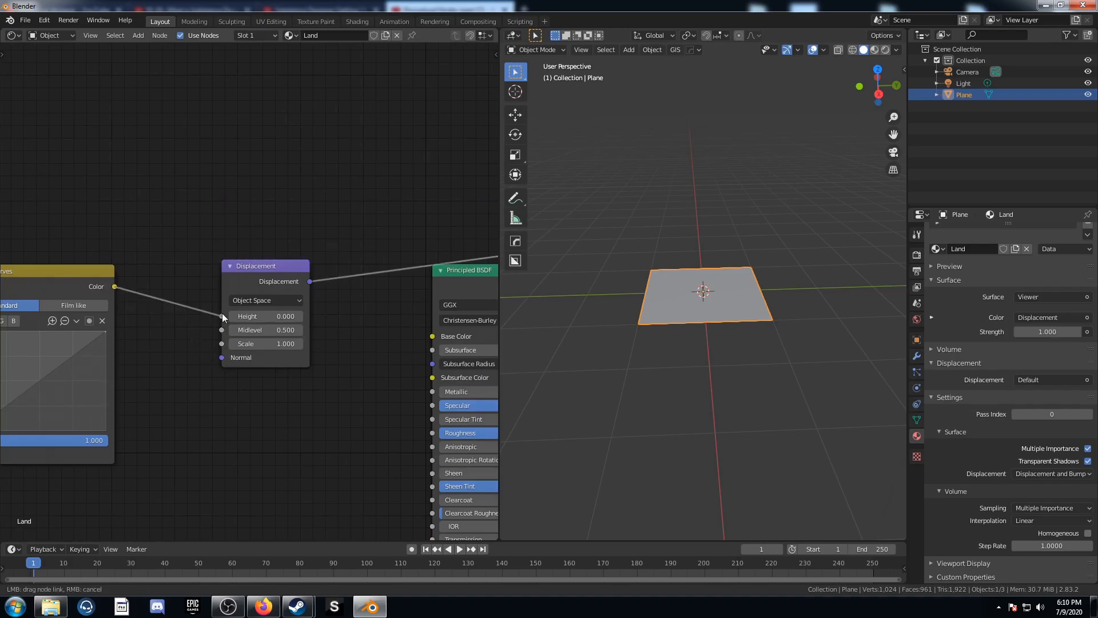
# - Move the Principled BSDF clear of the node chain and connect the Displacement node to the Material Output's Displacement input
pyautogui.scroll(-2, 292, 383)
pyautogui.scroll(-4, 293, 383)
pyautogui.moveTo(350, 327); pyautogui.dragTo(279, 361, button='middle')
pyautogui.moveTo(301, 324); pyautogui.dragTo(284, 90)
pyautogui.moveTo(208, 316); pyautogui.dragTo(375, 345)
# - Switch the 3D viewport to Rendered shading to show the displaced plane
pyautogui.scroll(4, 654, 403)
pyautogui.moveTo(653, 403)
pyautogui.mouseDown(button='middle')
pyautogui.moveTo(692, 378)
pyautogui.moveTo(746, 382)
pyautogui.moveTo(808, 406)
pyautogui.moveTo(806, 417)
pyautogui.moveTo(705, 378)
pyautogui.mouseUp(button='middle')
pyautogui.press('z')
pyautogui.click(691, 312)
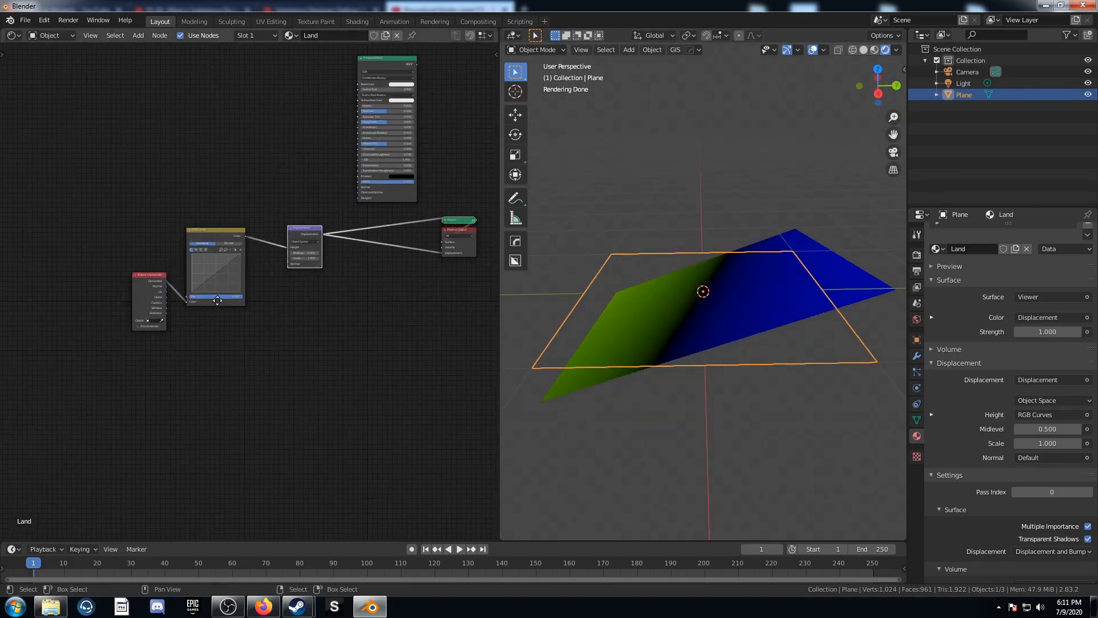
# - Move the Texture Coordinate node outward and insert a Separate XYZ node on its link, feeding X into RGB Curves
pyautogui.scroll(4, 240, 304)
pyautogui.moveTo(169, 334); pyautogui.dragTo(326, 341, button='middle')
pyautogui.moveTo(287, 268); pyautogui.dragTo(180, 231)
pyautogui.hotkey('shift', 'a')
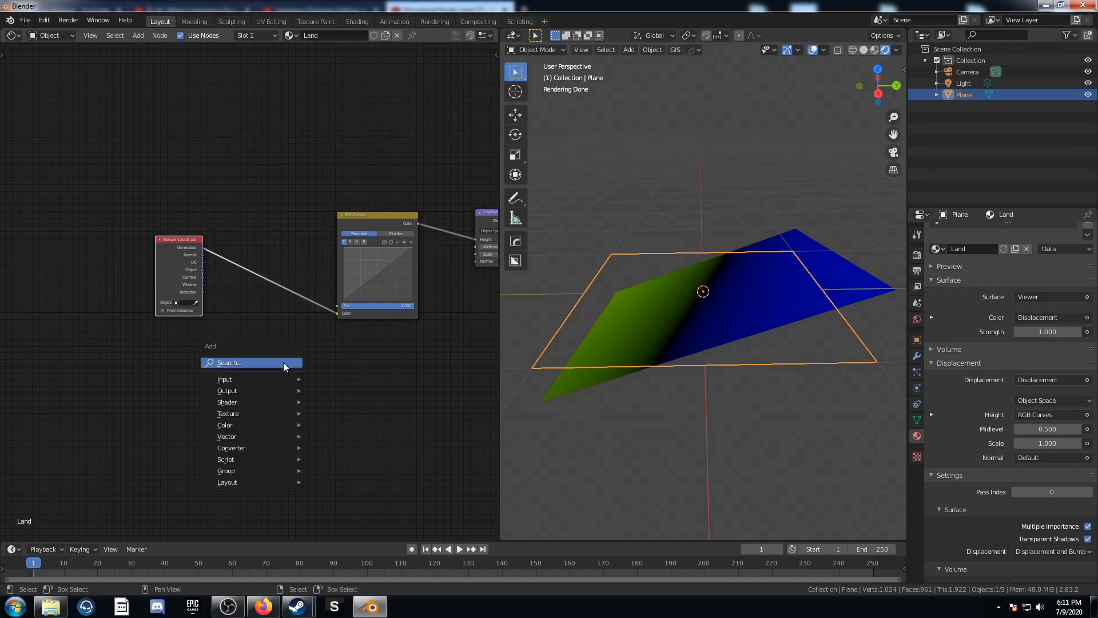
pyautogui.click(284, 363)
pyautogui.write('sep')
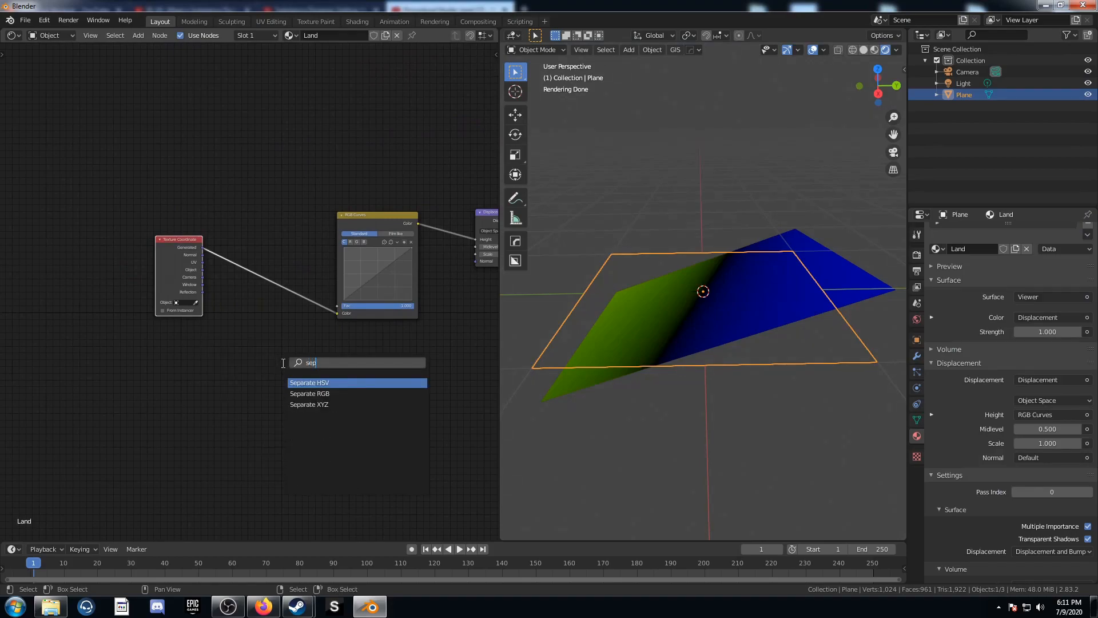
pyautogui.press('Down')
pyautogui.press('Down')
pyautogui.press('Return')
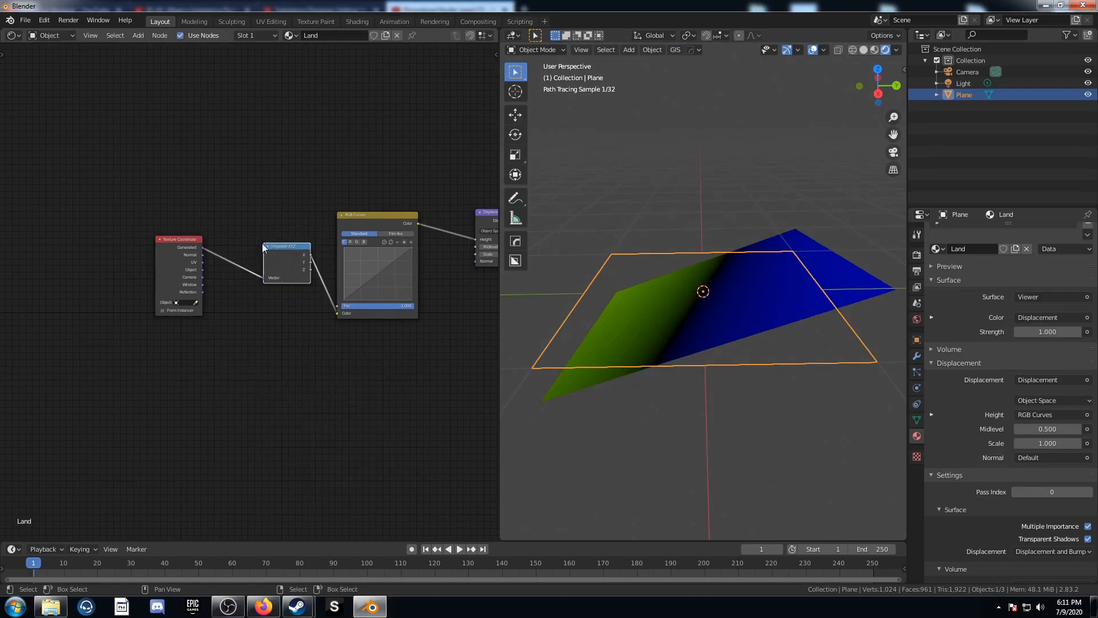
pyautogui.click(262, 243)
# - Add and move control points on the combined RGB curve to form a wavy displacement profile, viewed from the plane's front
pyautogui.moveTo(615, 334); pyautogui.dragTo(703, 368, button='middle')
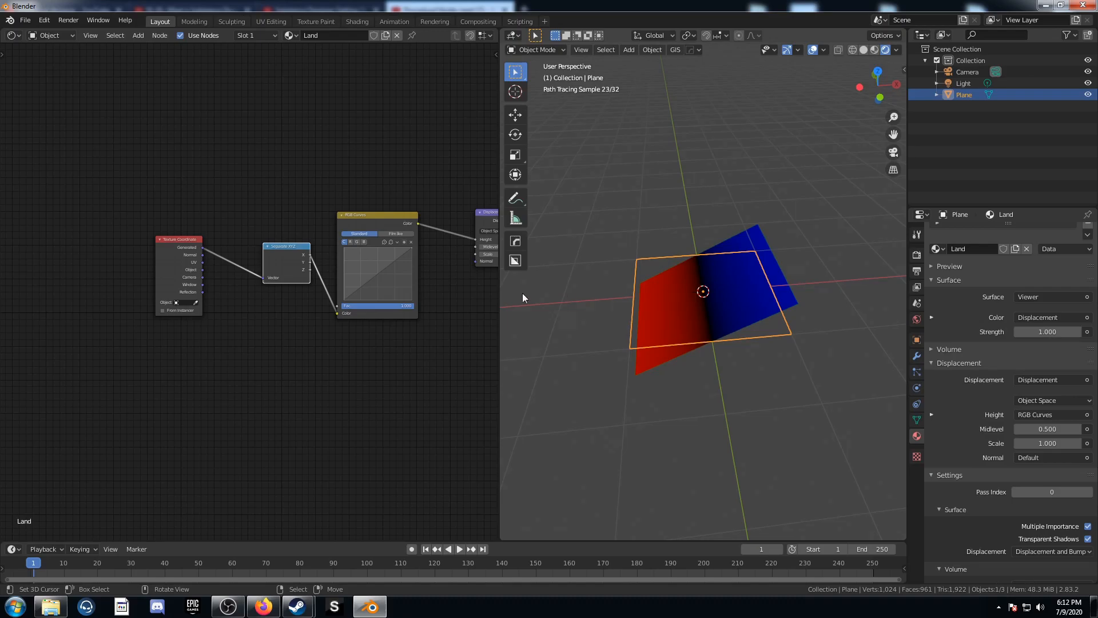
pyautogui.moveTo(570, 340); pyautogui.dragTo(680, 380, button='middle')
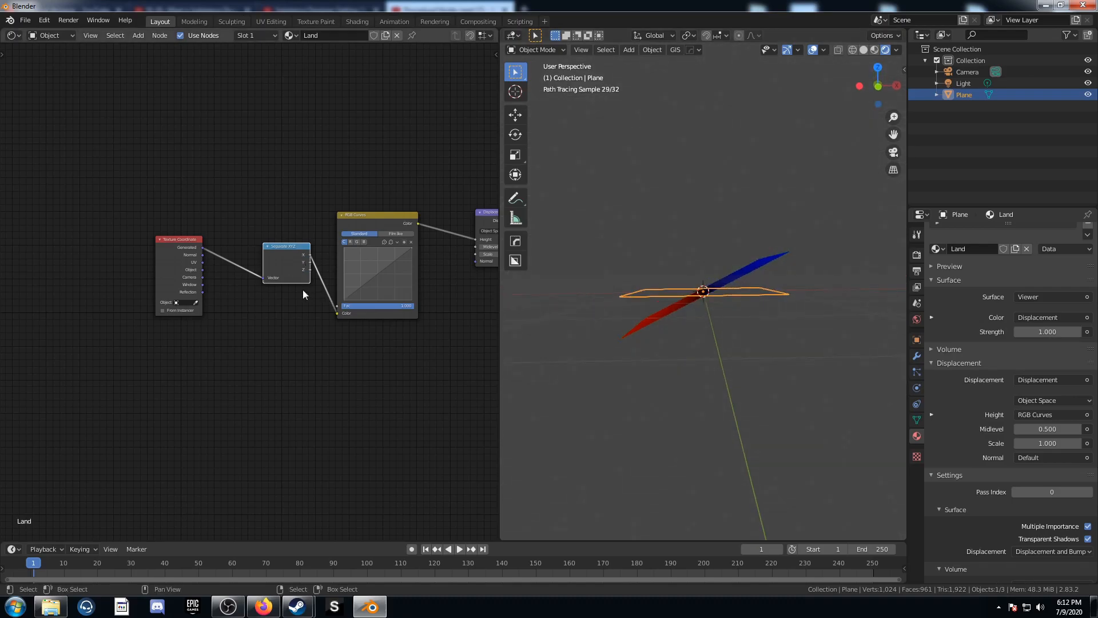
pyautogui.scroll(4, 304, 294)
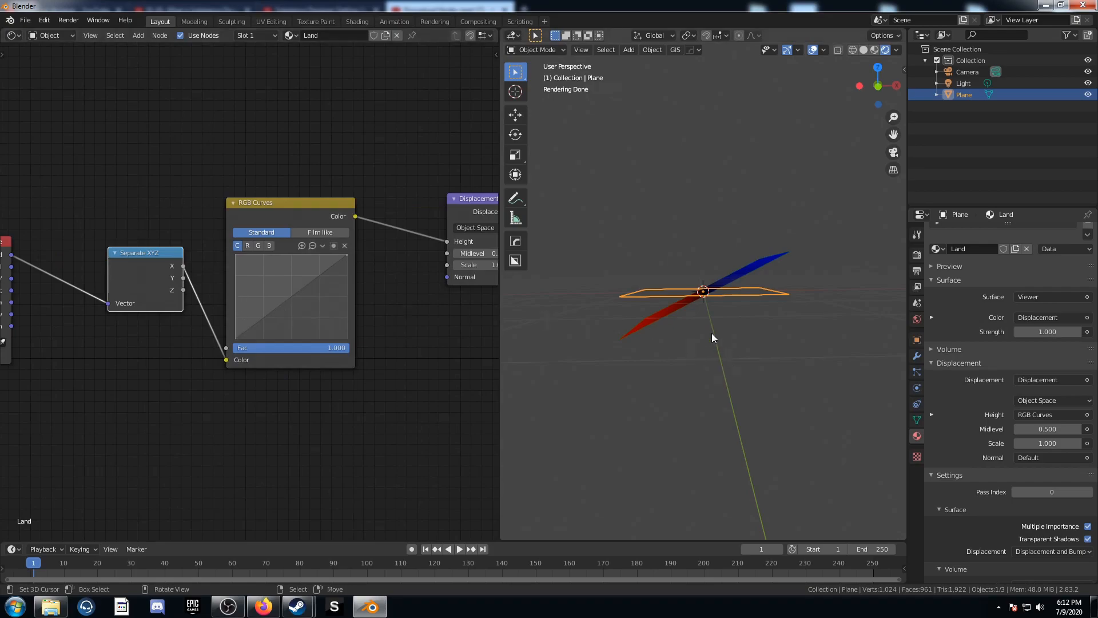
pyautogui.press('KP_1')
pyautogui.moveTo(713, 333); pyautogui.dragTo(712, 339, button='middle')
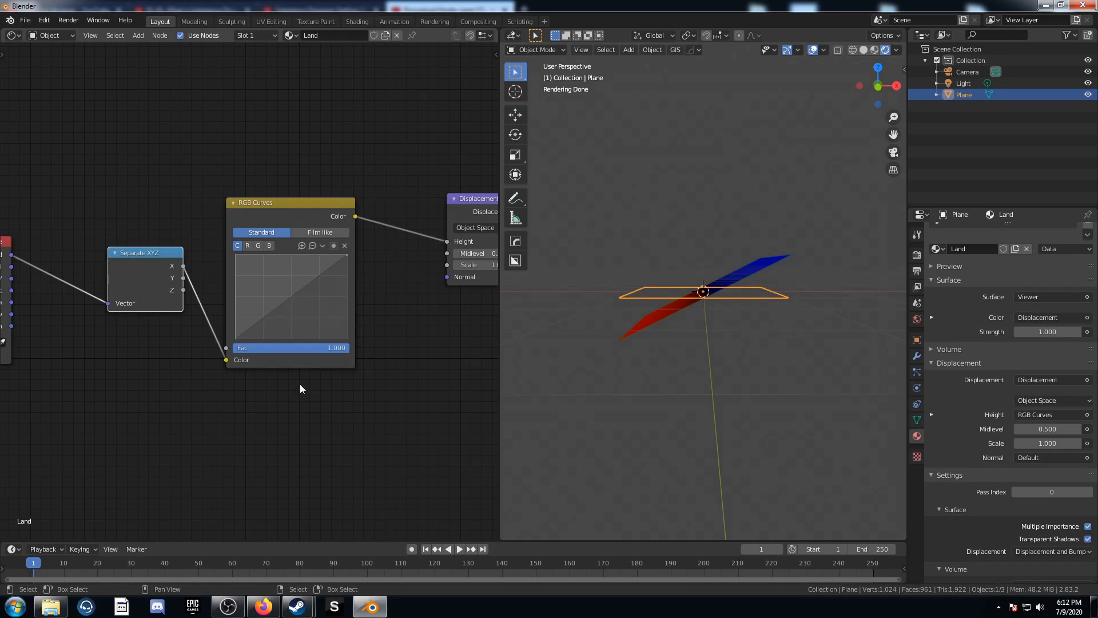
pyautogui.moveTo(239, 336); pyautogui.dragTo(331, 299)
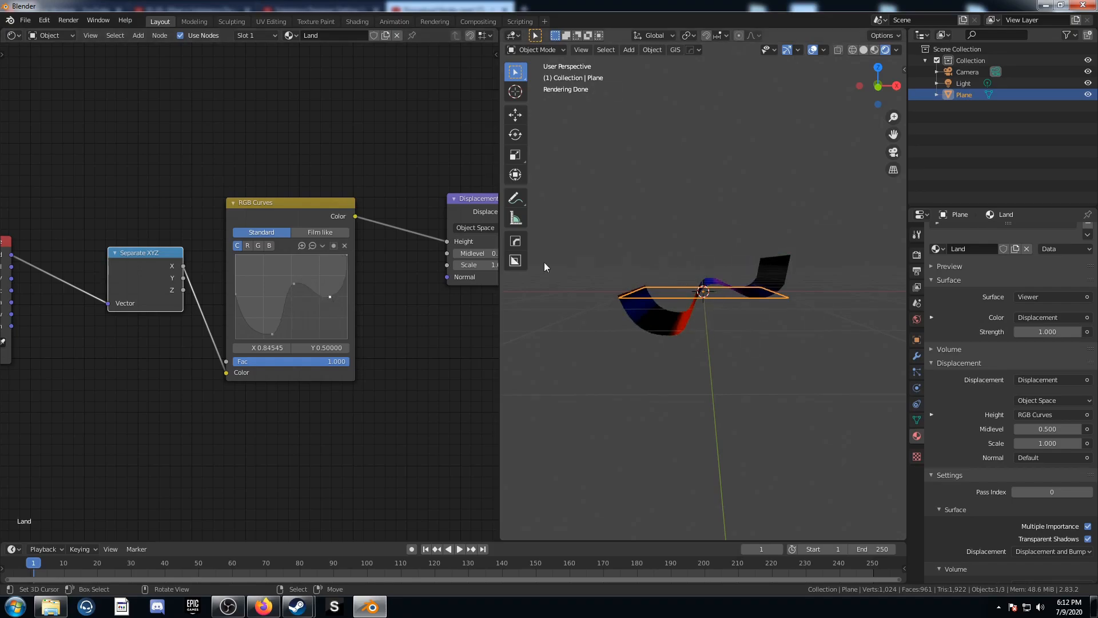
# - Reshape the RGB curve into a V-shaped valley with its lowest point near the middle and its X 1.0 endpoint at Y 0.55625
pyautogui.scroll(1, 303, 331)
pyautogui.moveTo(280, 343); pyautogui.dragTo(342, 311)
pyautogui.moveTo(372, 246); pyautogui.dragTo(374, 302)
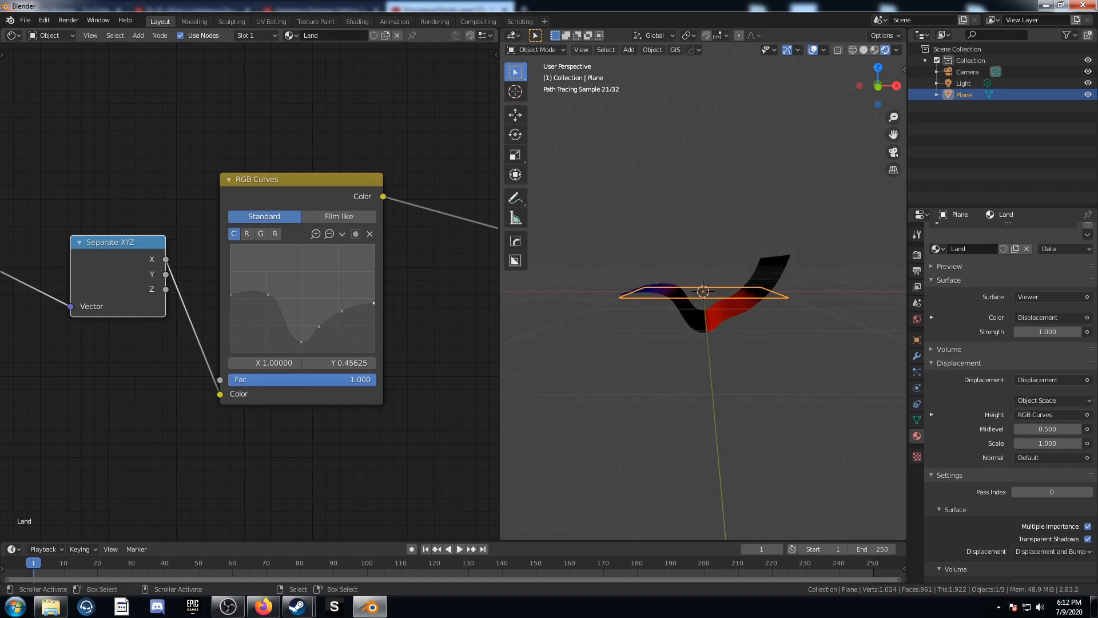
pyautogui.moveTo(266, 296); pyautogui.dragTo(268, 309)
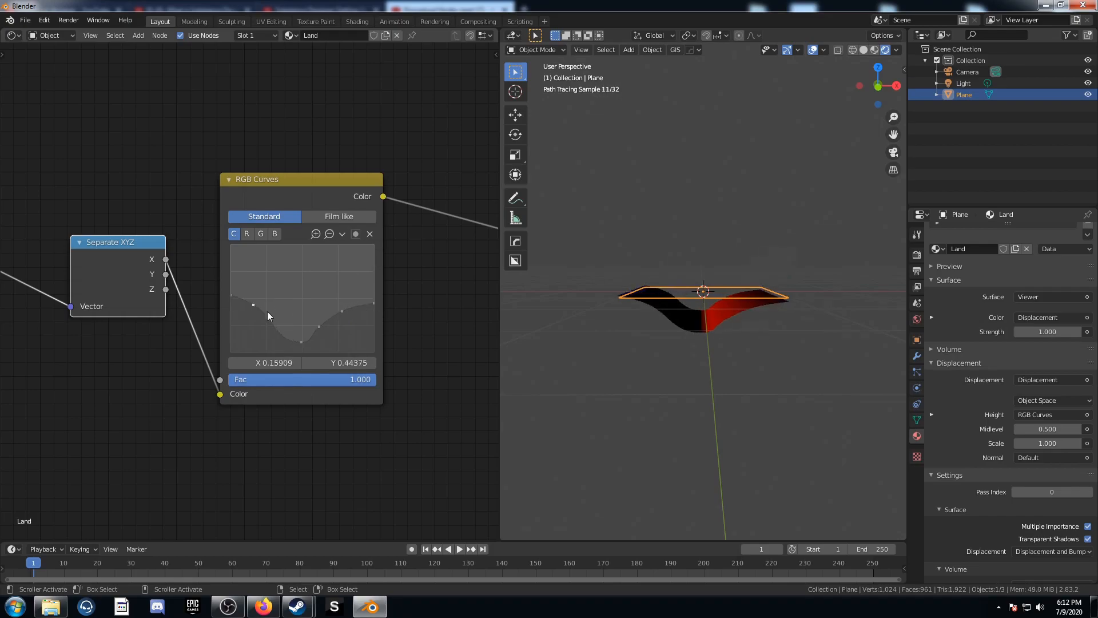
pyautogui.moveTo(231, 295); pyautogui.dragTo(376, 293)
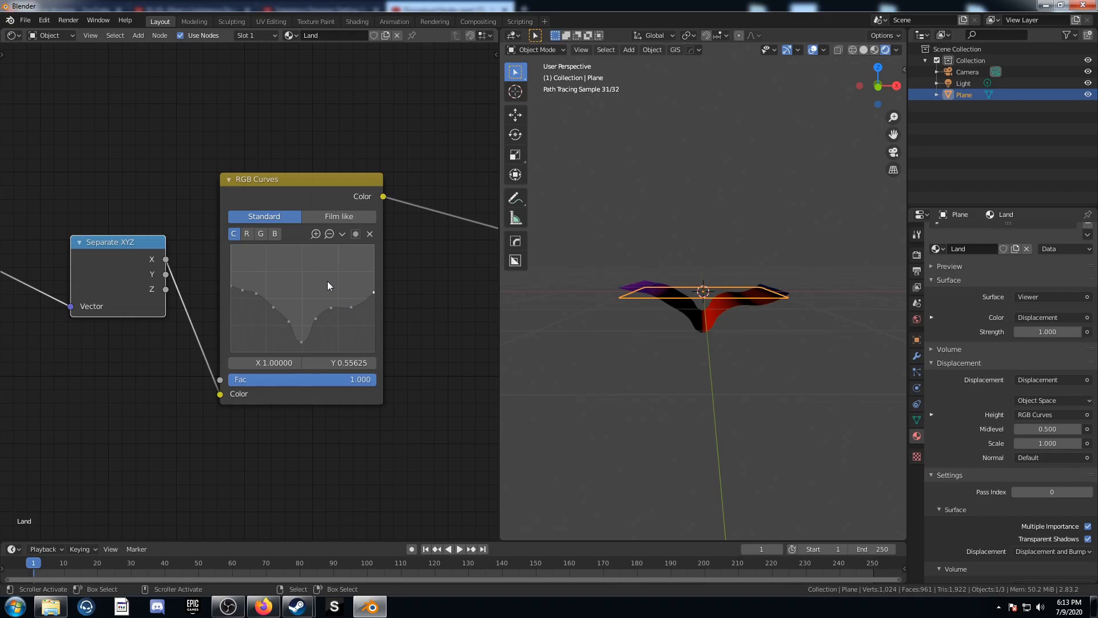
# - Raise the RGB curve's X 1.0 endpoint to Y 0.59375 and its second point to X 0.09091, Y 0.61250
pyautogui.click(361, 292)
pyautogui.moveTo(375, 292); pyautogui.dragTo(379, 290)
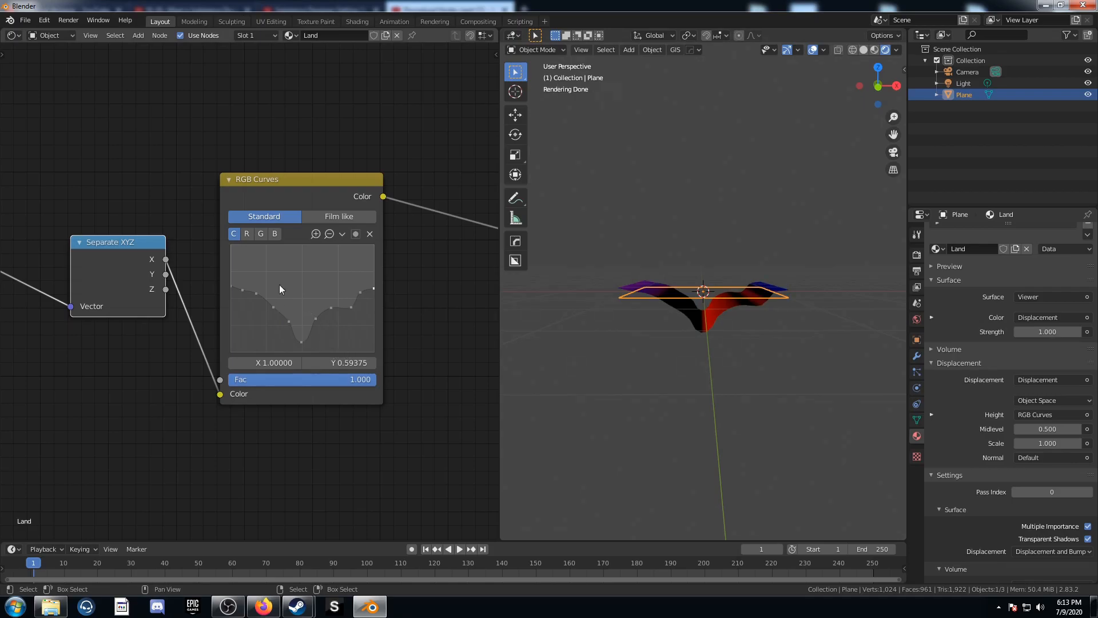
pyautogui.moveTo(245, 290); pyautogui.dragTo(243, 286)
pyautogui.scroll(4, 791, 290)
pyautogui.scroll(5, 713, 324)
pyautogui.scroll(-6, 716, 331)
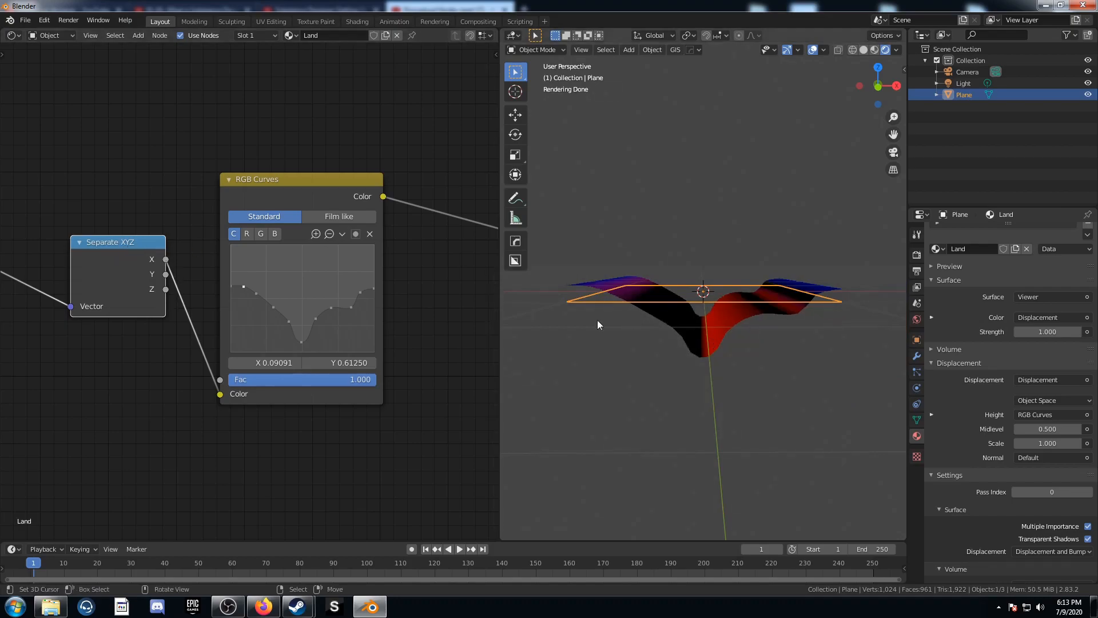
pyautogui.moveTo(744, 292); pyautogui.dragTo(709, 362, button='middle')
pyautogui.scroll(3, 717, 361)
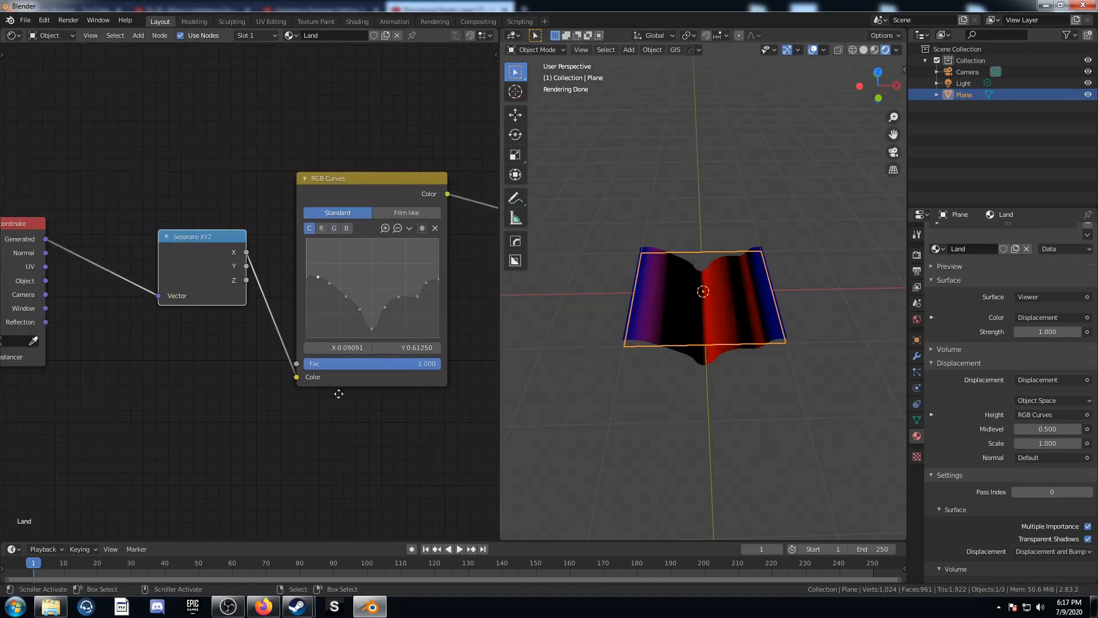
# - Insert a Noise Texture node on the link between the Texture Coordinate and Separate XYZ nodes
pyautogui.moveTo(127, 367); pyautogui.dragTo(208, 367, button='middle')
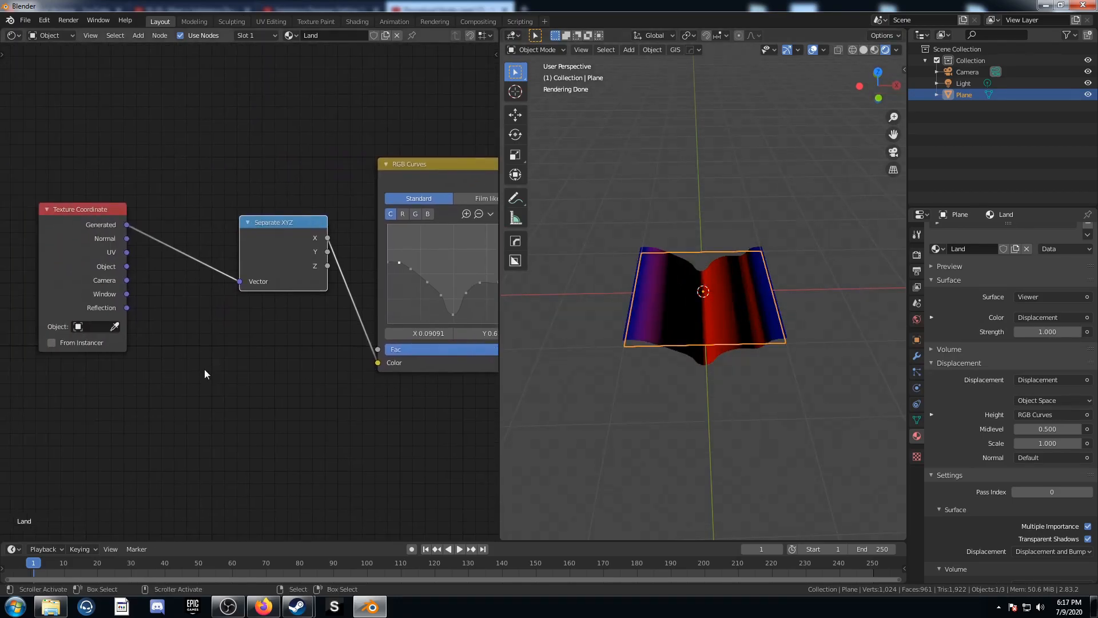
pyautogui.hotkey('shift', 'a')
pyautogui.write('noise')
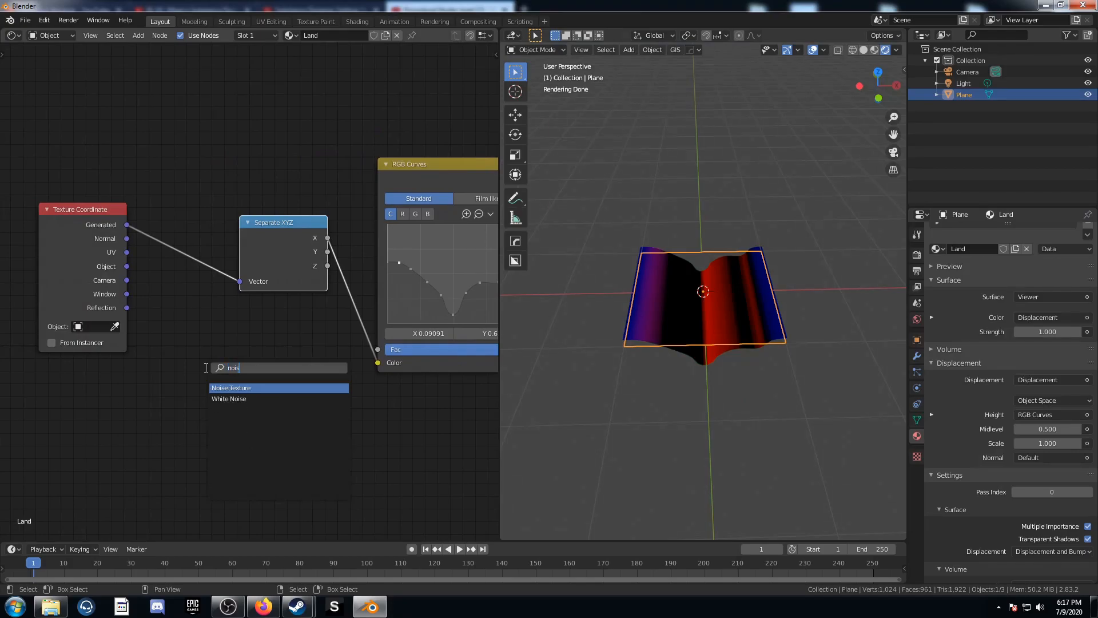
pyautogui.press('Return')
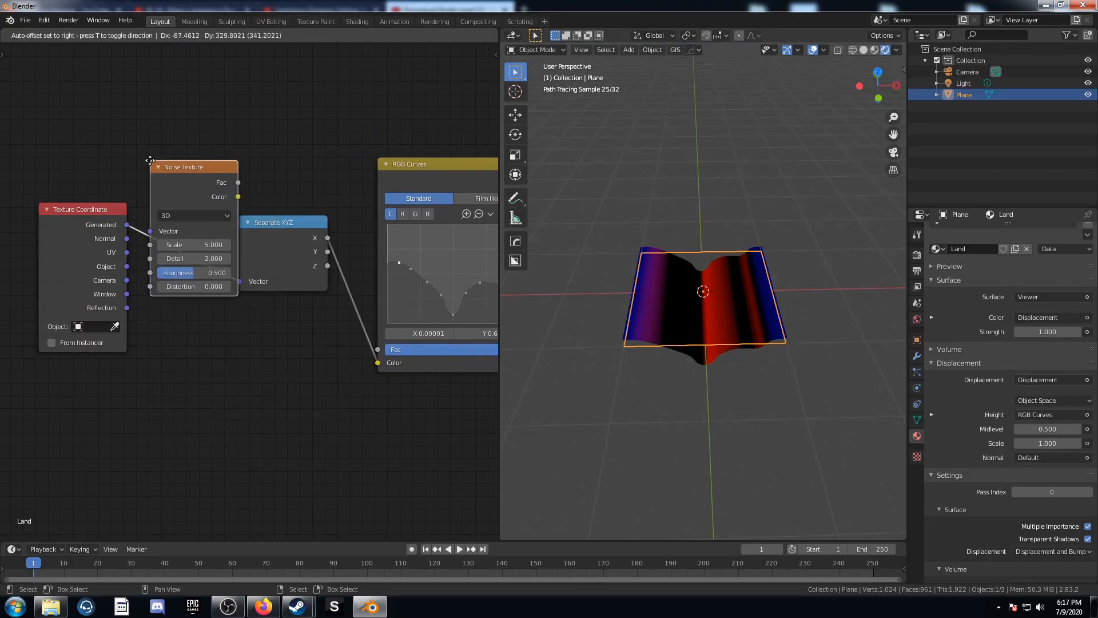
pyautogui.click(177, 152)
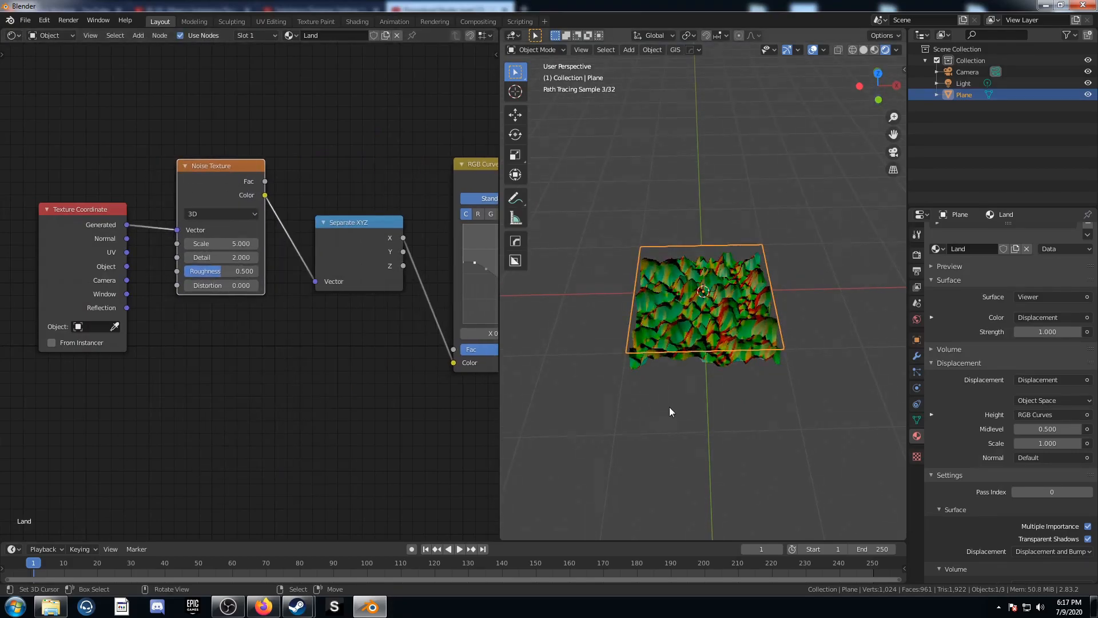
pyautogui.scroll(5, 670, 407)
pyautogui.moveTo(719, 411); pyautogui.dragTo(691, 396, button='middle')
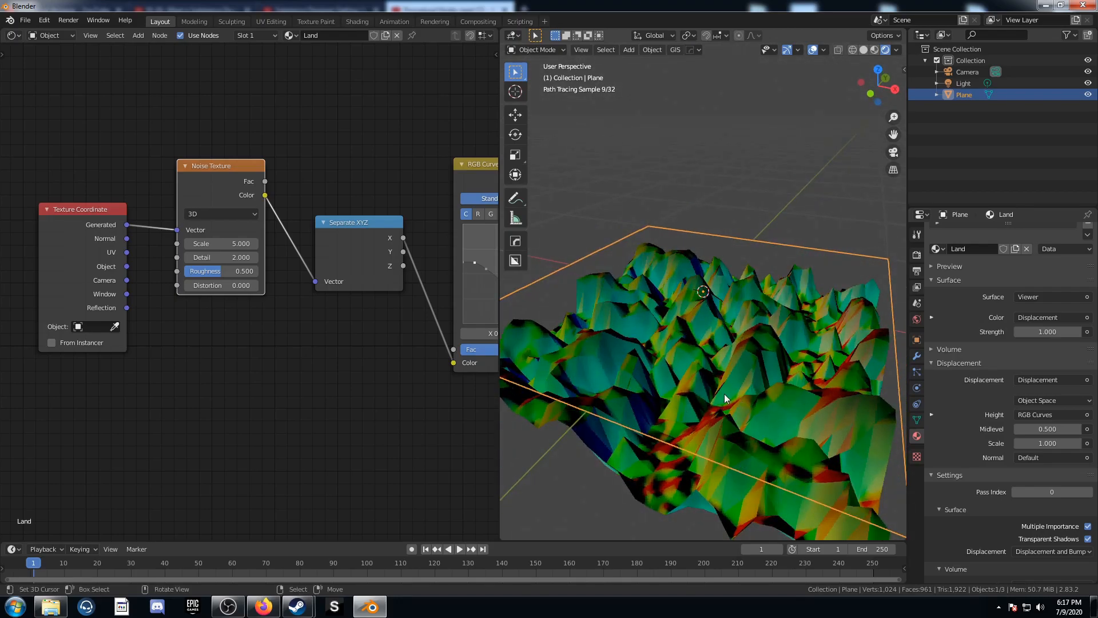
# - Add a Subdivision Surface modifier to the plane with 3 render and 3 viewport subdivisions
pyautogui.click(916, 357)
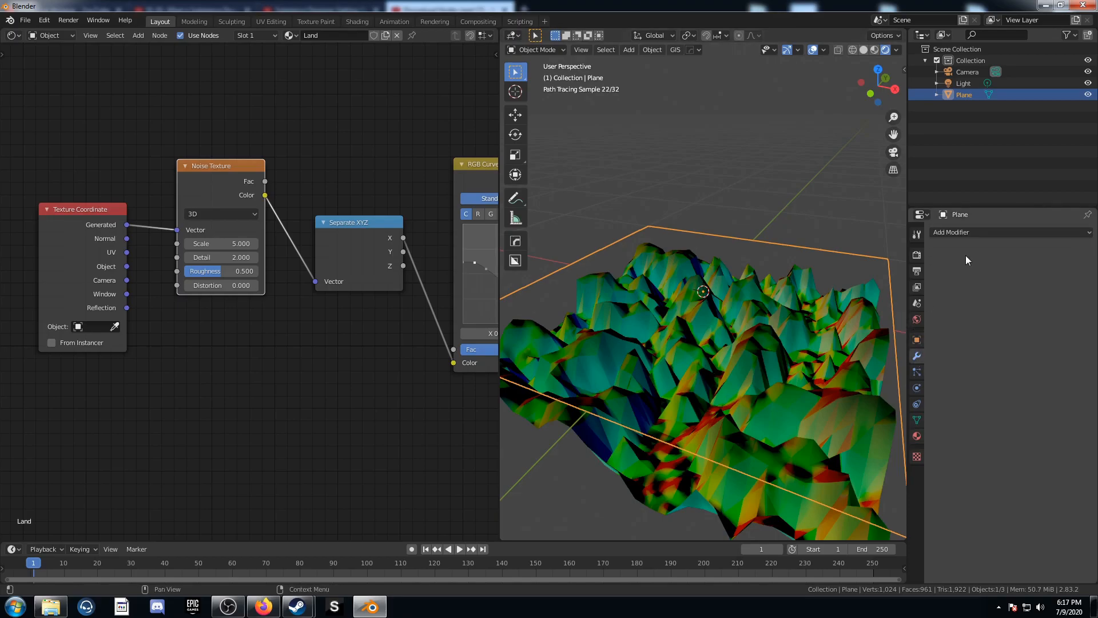
pyautogui.click(991, 232)
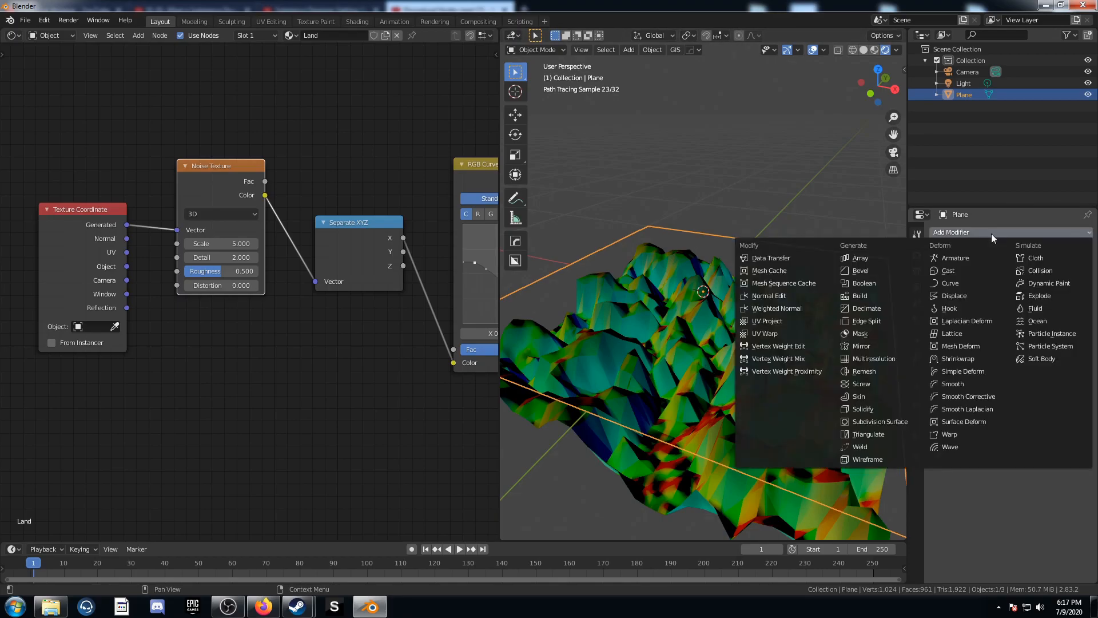
pyautogui.click(897, 421)
pyautogui.click(1003, 319)
pyautogui.click(1003, 319)
pyautogui.click(1004, 308)
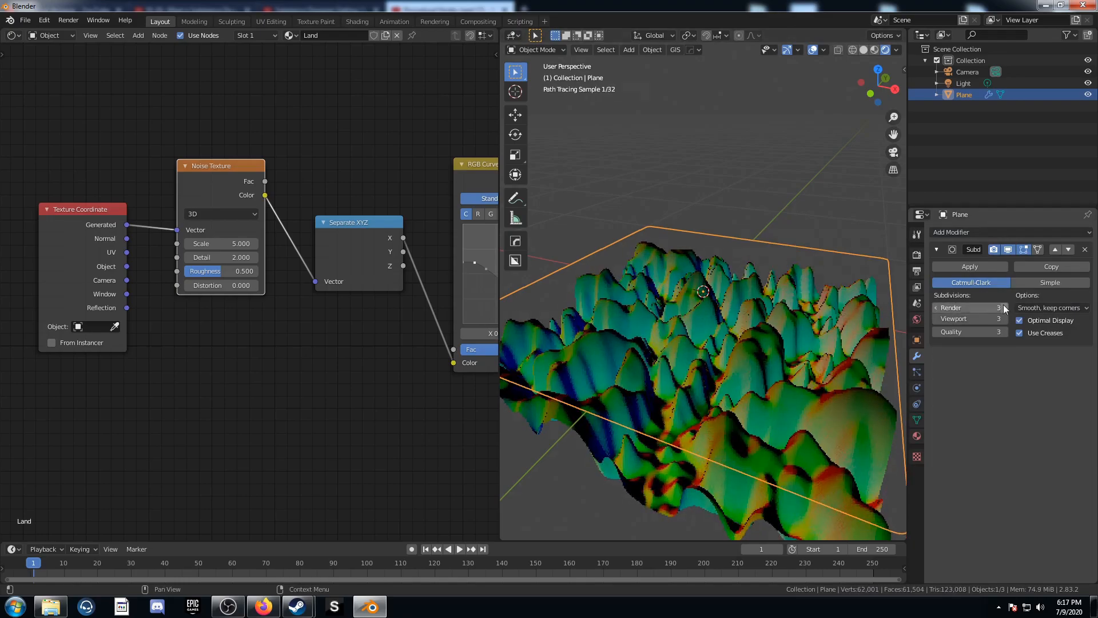
pyautogui.click(936, 319)
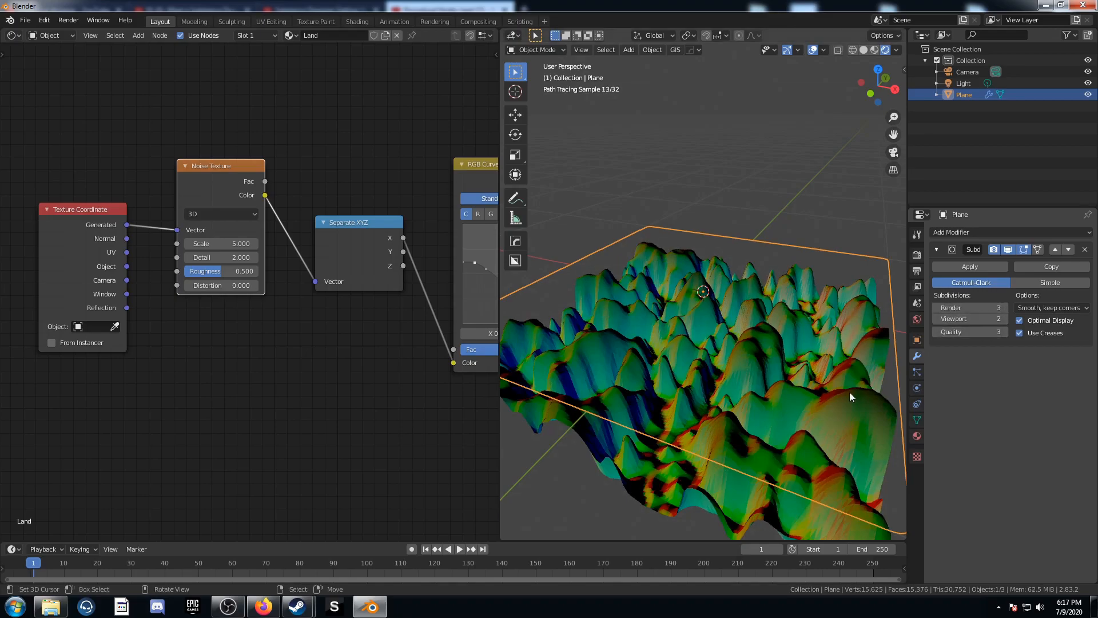
pyautogui.click(1004, 318)
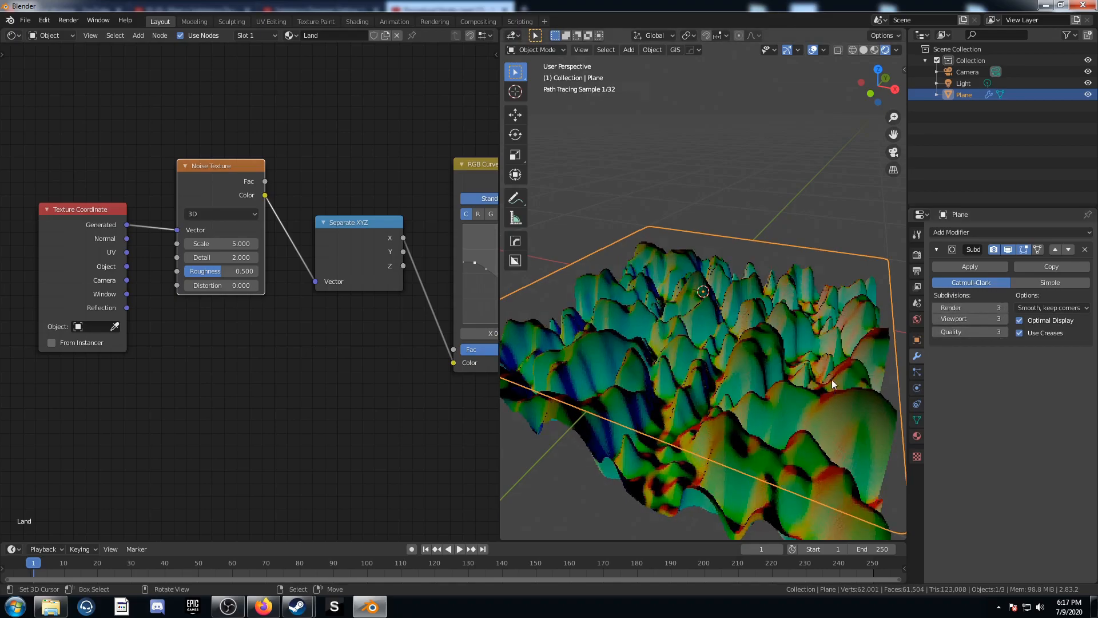
pyautogui.moveTo(689, 358); pyautogui.dragTo(729, 411, button='middle')
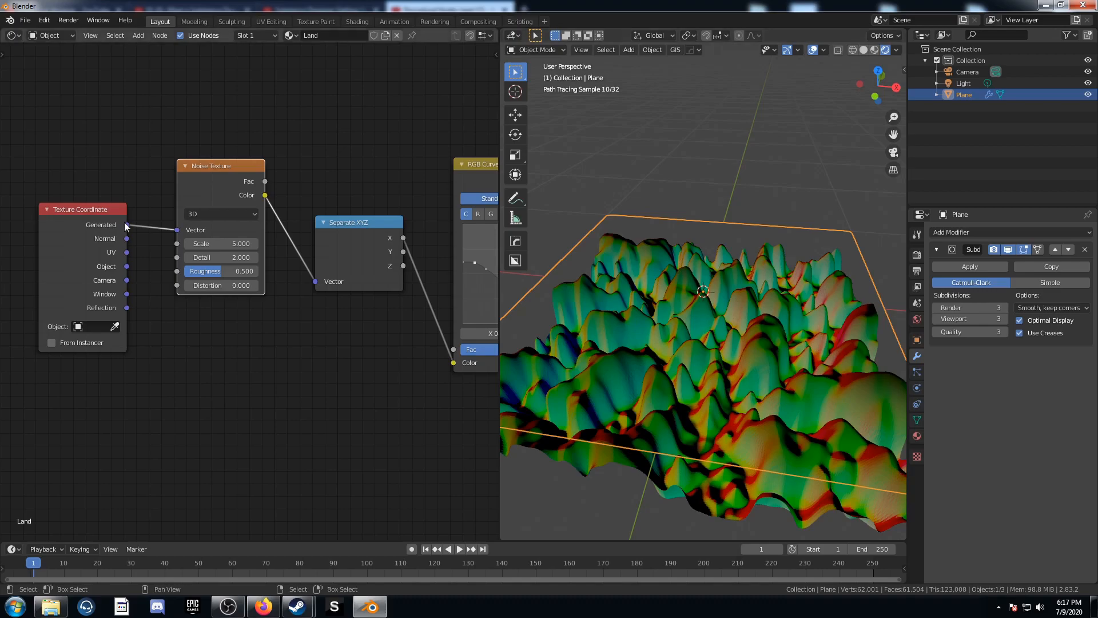
# - Move the Noise Texture node upward and insert a MixRGB node on the link from its Color to Separate XYZ
pyautogui.moveTo(211, 178); pyautogui.dragTo(220, 116)
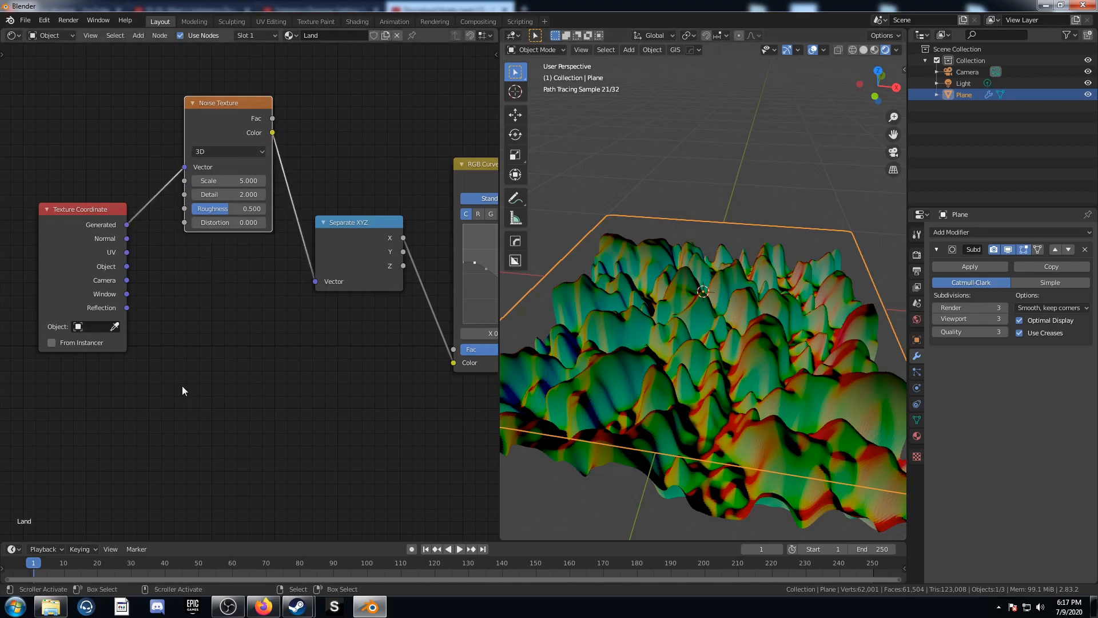
pyautogui.moveTo(182, 386); pyautogui.dragTo(193, 382, button='middle')
pyautogui.hotkey('shift', 'a')
pyautogui.click(269, 362)
pyautogui.write('mixr')
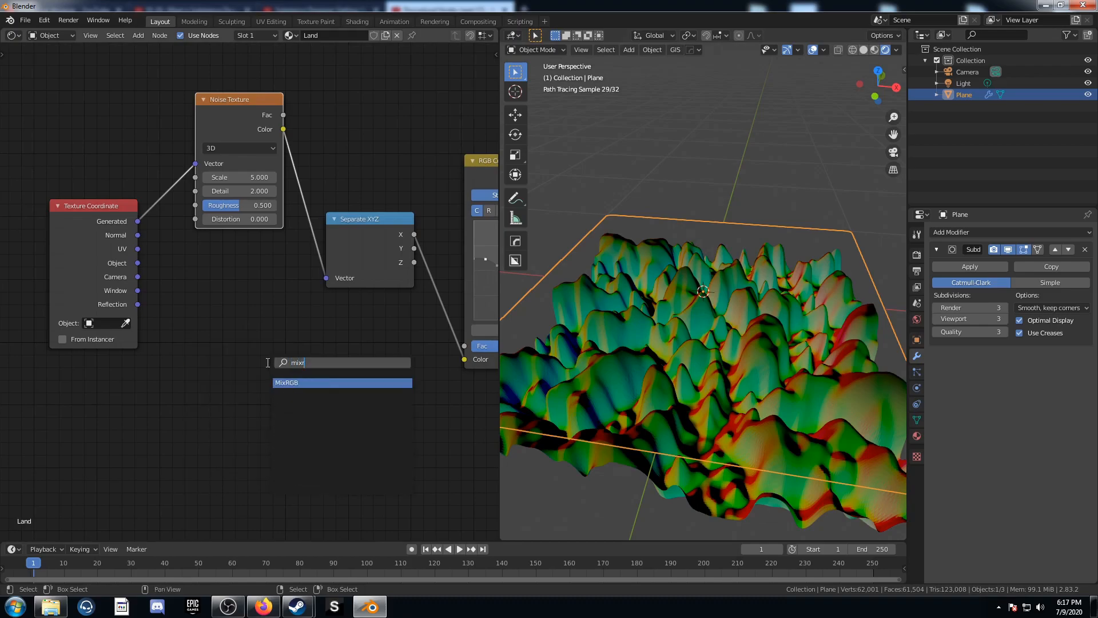
pyautogui.press('Return')
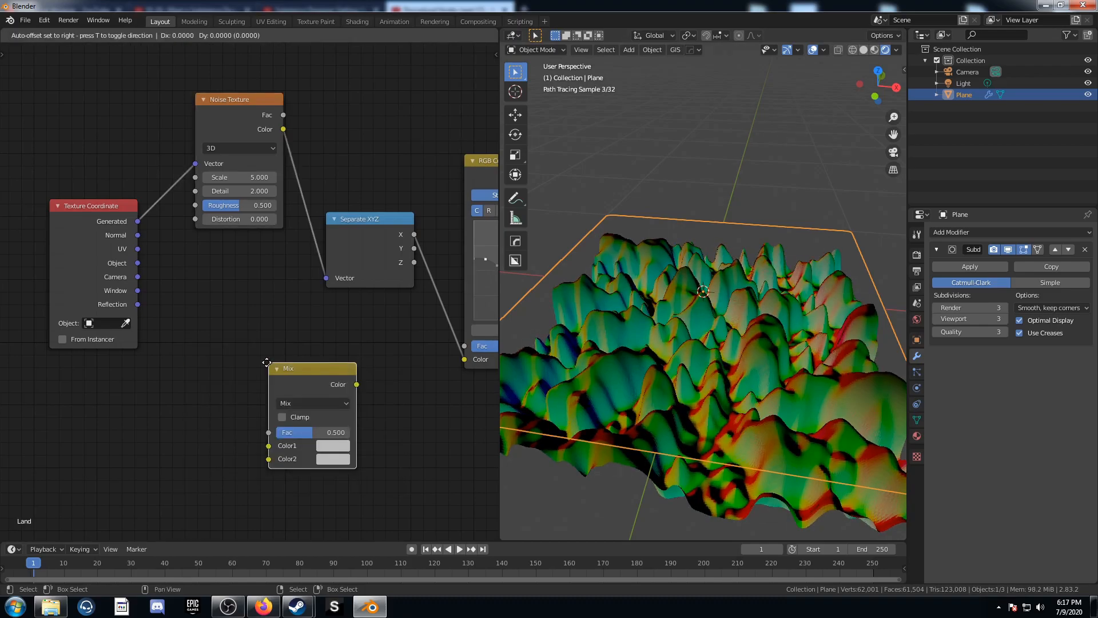
pyautogui.click(332, 150)
pyautogui.scroll(2, 417, 301)
pyautogui.scroll(-1, 407, 307)
pyautogui.moveTo(376, 306); pyautogui.dragTo(328, 349, button='middle')
# - Connect the Texture Coordinate's Generated output to the Mix node's Color2 and tidy the Mix and Noise Texture nodes
pyautogui.moveTo(82, 254); pyautogui.dragTo(310, 288)
pyautogui.moveTo(349, 311); pyautogui.dragTo(349, 329, button='middle')
pyautogui.moveTo(345, 217); pyautogui.dragTo(343, 227)
pyautogui.moveTo(200, 128); pyautogui.dragTo(204, 90)
pyautogui.scroll(-2, 344, 363)
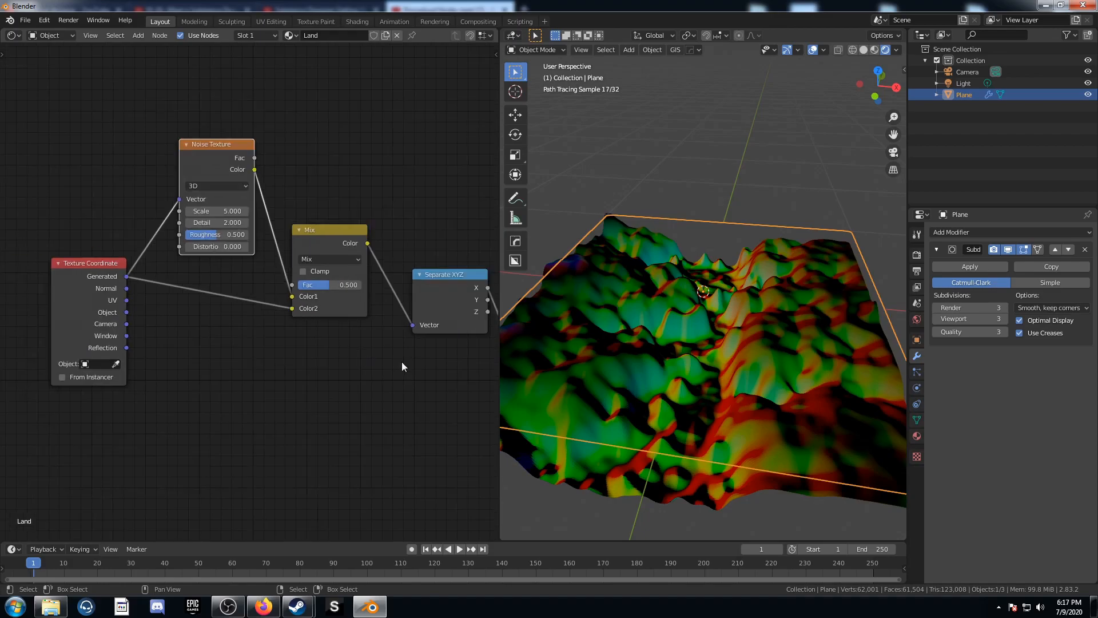
# - Try the Mix node's Fac at 1.000, reposition the Noise Texture and Mix nodes slightly, and set the Fac to 0.65
pyautogui.moveTo(401, 367); pyautogui.dragTo(259, 345, button='middle')
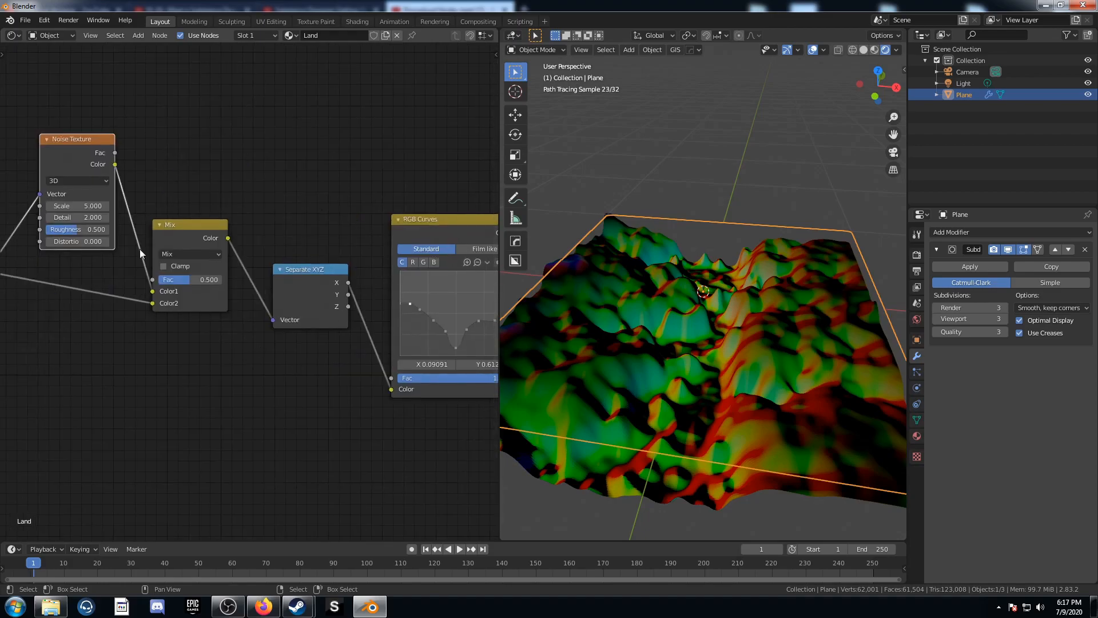
pyautogui.scroll(2, 132, 257)
pyautogui.moveTo(123, 266); pyautogui.dragTo(274, 276, button='middle')
pyautogui.moveTo(317, 280); pyautogui.dragTo(364, 280)
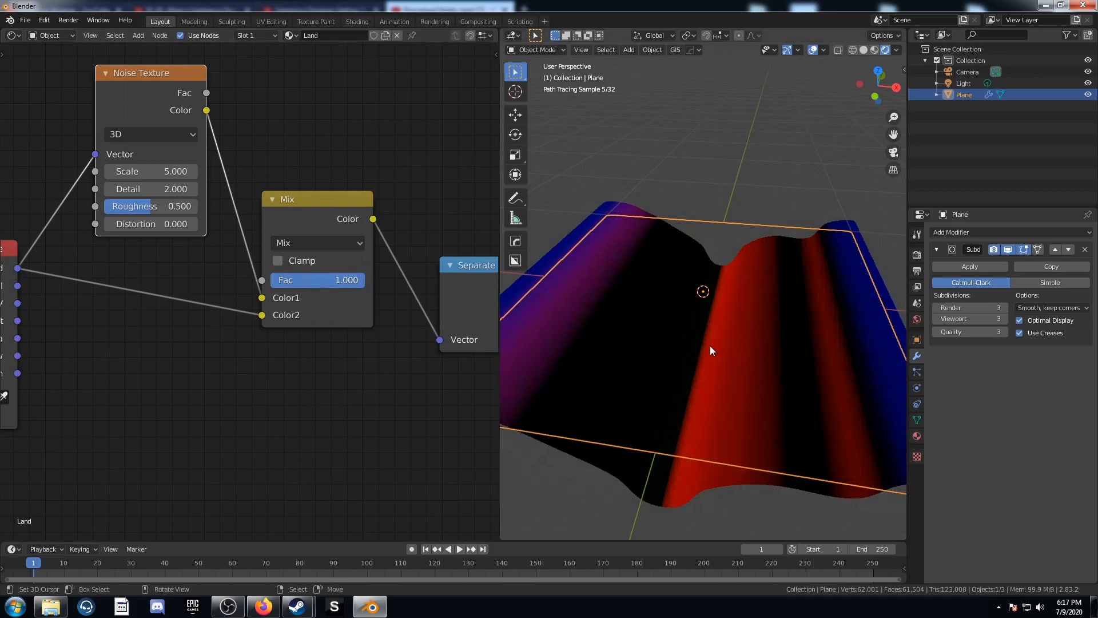
pyautogui.moveTo(588, 306)
pyautogui.mouseDown(button='middle')
pyautogui.moveTo(698, 353)
pyautogui.moveTo(729, 334)
pyautogui.moveTo(708, 362)
pyautogui.mouseUp(button='middle')
pyautogui.moveTo(166, 88); pyautogui.dragTo(167, 95)
pyautogui.moveTo(352, 290); pyautogui.dragTo(361, 278)
pyautogui.moveTo(351, 275)
pyautogui.mouseDown()
pyautogui.moveTo(269, 277)
pyautogui.moveTo(347, 271)
pyautogui.moveTo(332, 272)
pyautogui.mouseUp()
pyautogui.click(332, 272)
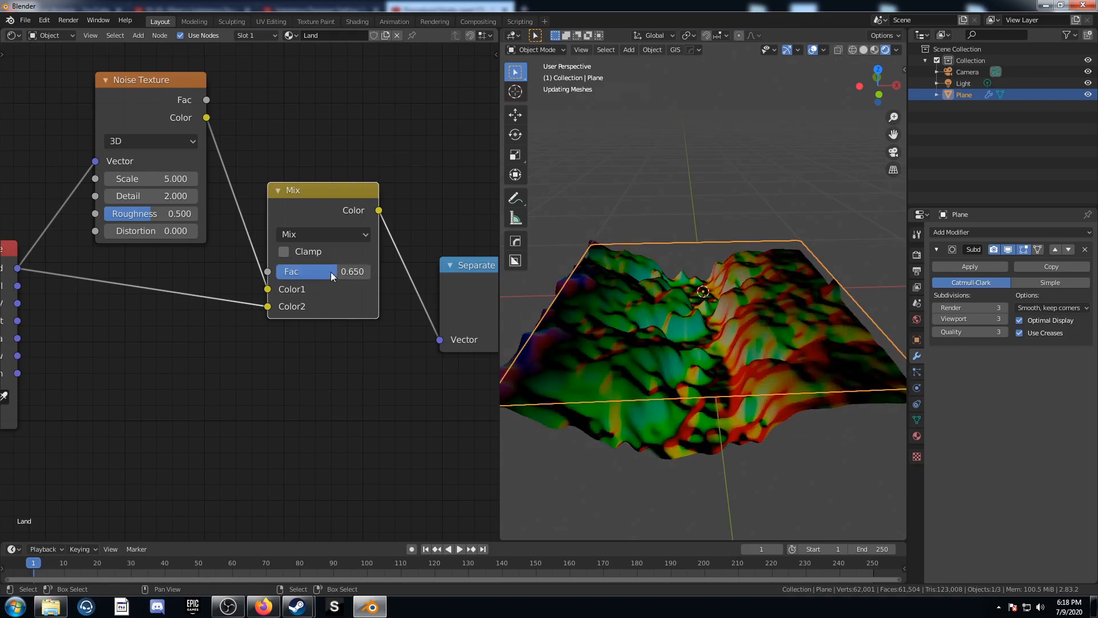
pyautogui.write('.65')
pyautogui.press('Return')
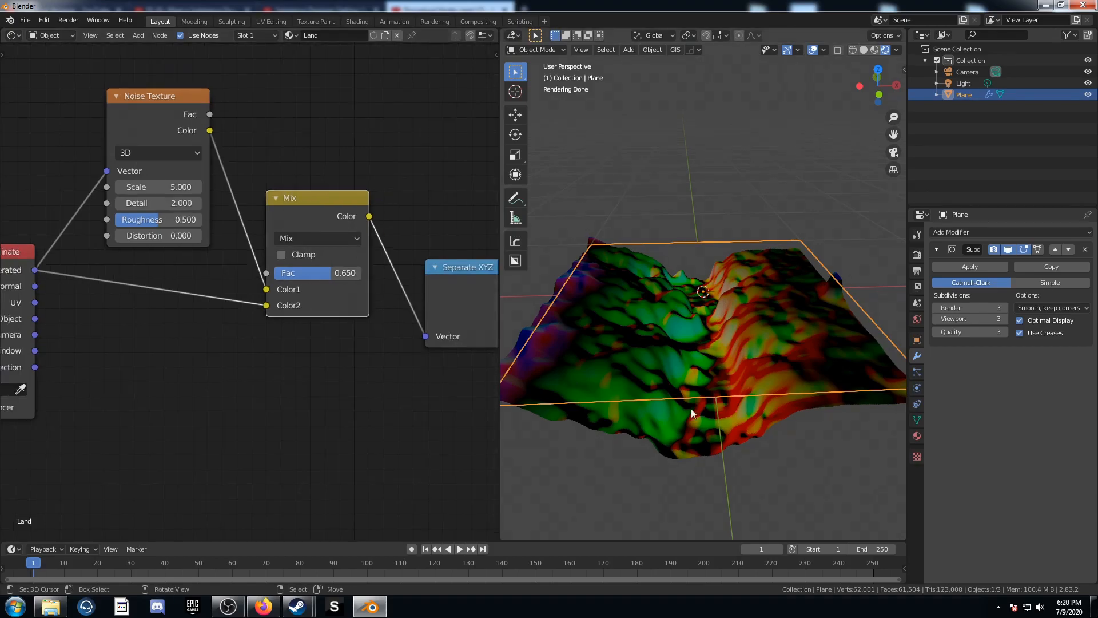
# - Try a Scale of 33.3 on the Noise Texture node and undo the change
pyautogui.scroll(3, 681, 411)
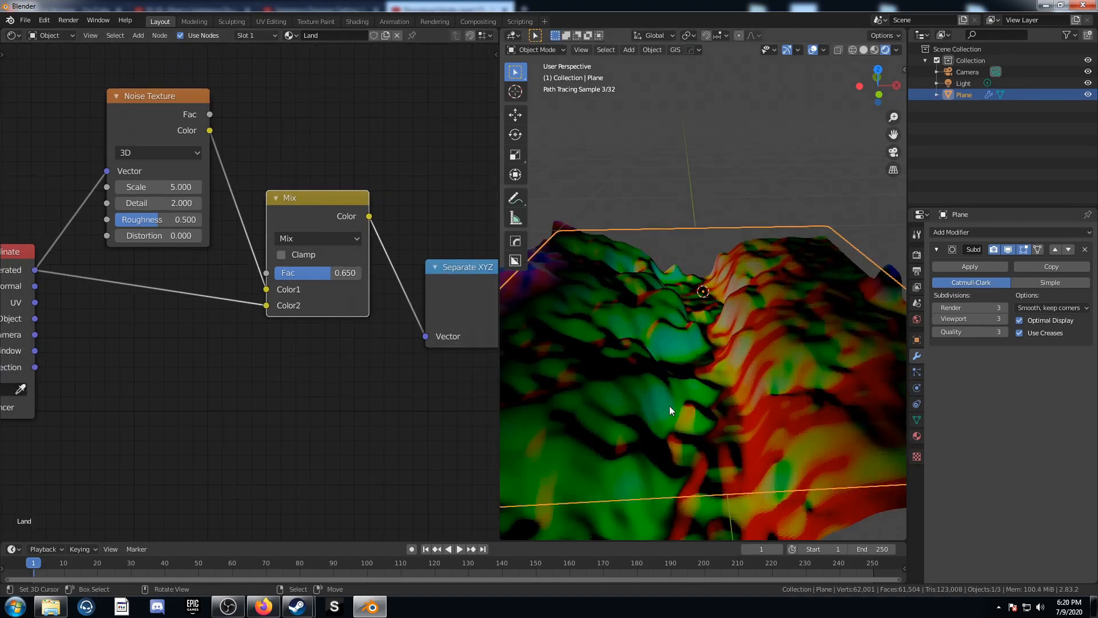
pyautogui.click(161, 190)
pyautogui.write('33.3')
pyautogui.press('Return')
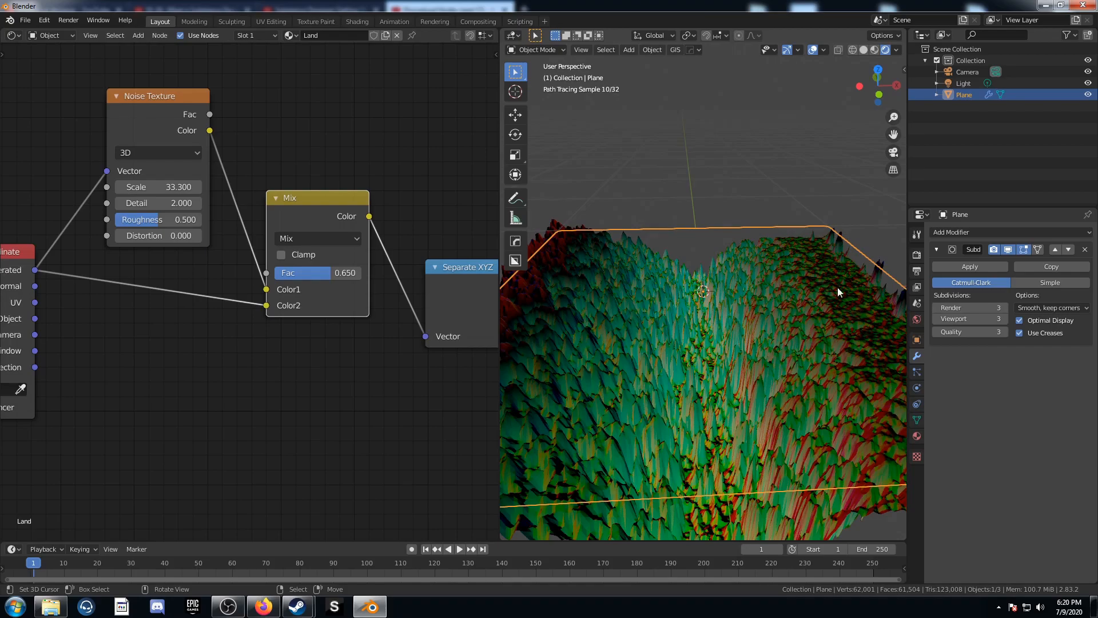
pyautogui.hotkey('ctrl', 'z')
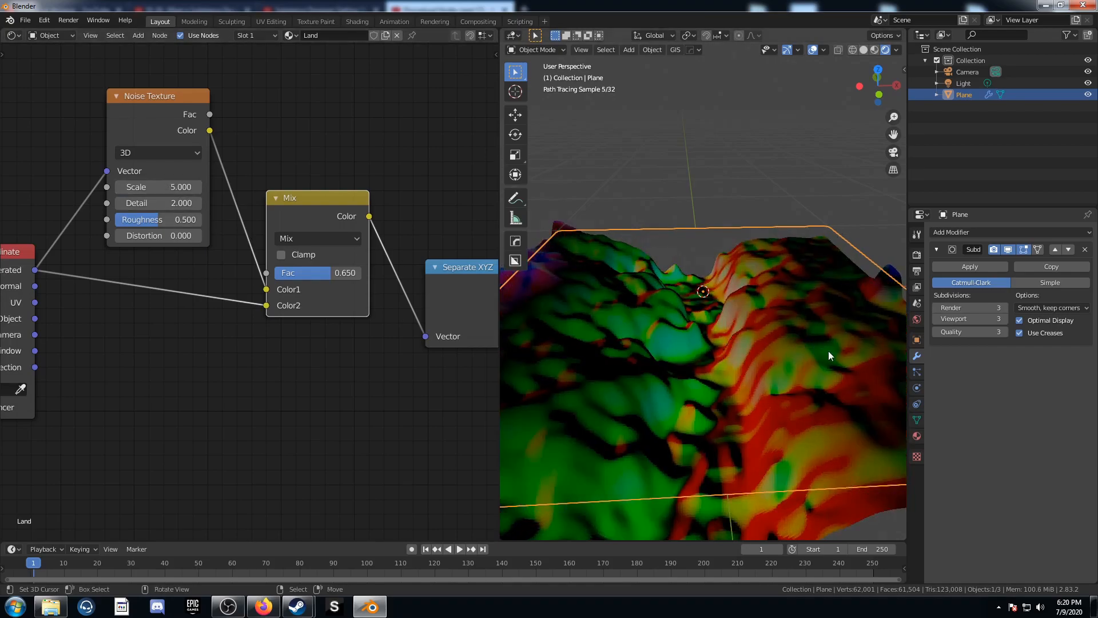
# - Move the Texture Coordinate node outward and insert a duplicate Noise Texture node on its link to the original noise
pyautogui.scroll(-2, 249, 286)
pyautogui.moveTo(31, 263); pyautogui.dragTo(163, 252, button='middle')
pyautogui.moveTo(181, 250); pyautogui.dragTo(52, 274)
pyautogui.moveTo(285, 154); pyautogui.dragTo(363, 143, button='middle')
pyautogui.click(390, 131)
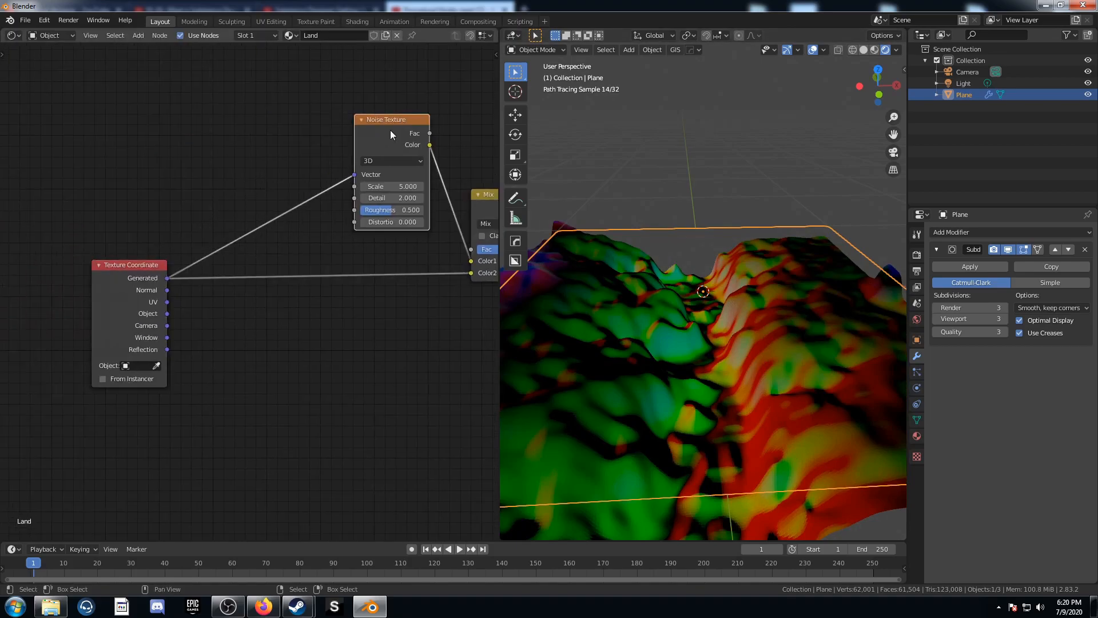
pyautogui.hotkey('shift', 'd')
pyautogui.click(251, 165)
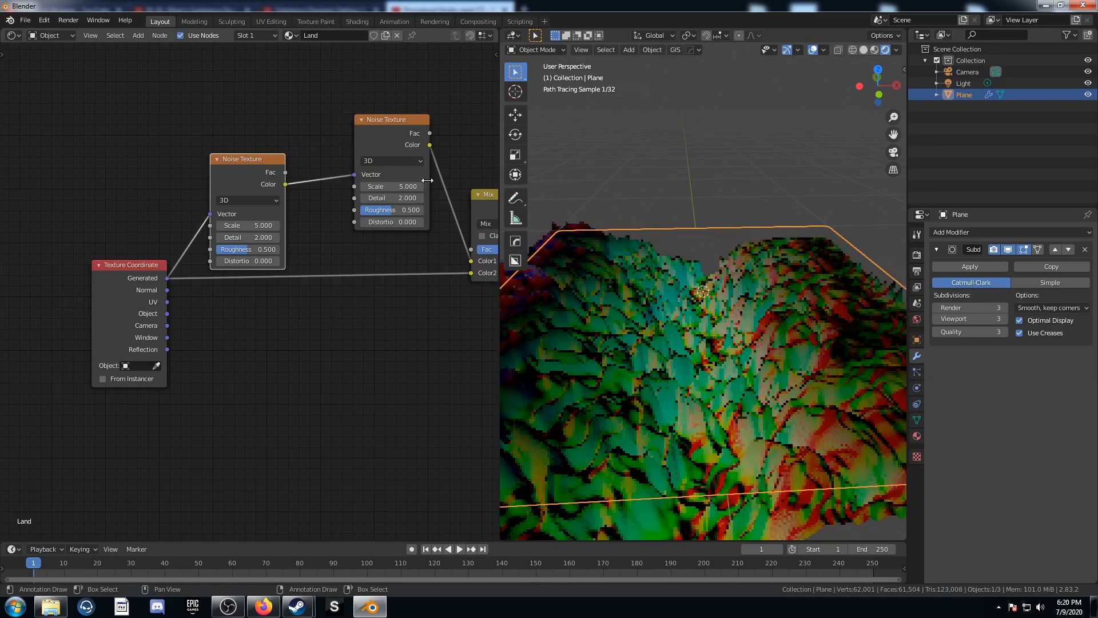
# - Insert a duplicate of the Mix node between the two Noise Texture nodes and feed Generated into its Color2
pyautogui.click(492, 200)
pyautogui.hotkey('shift', 'd')
pyautogui.click(350, 152)
pyautogui.moveTo(166, 278); pyautogui.dragTo(328, 224)
pyautogui.moveTo(257, 176); pyautogui.dragTo(240, 107)
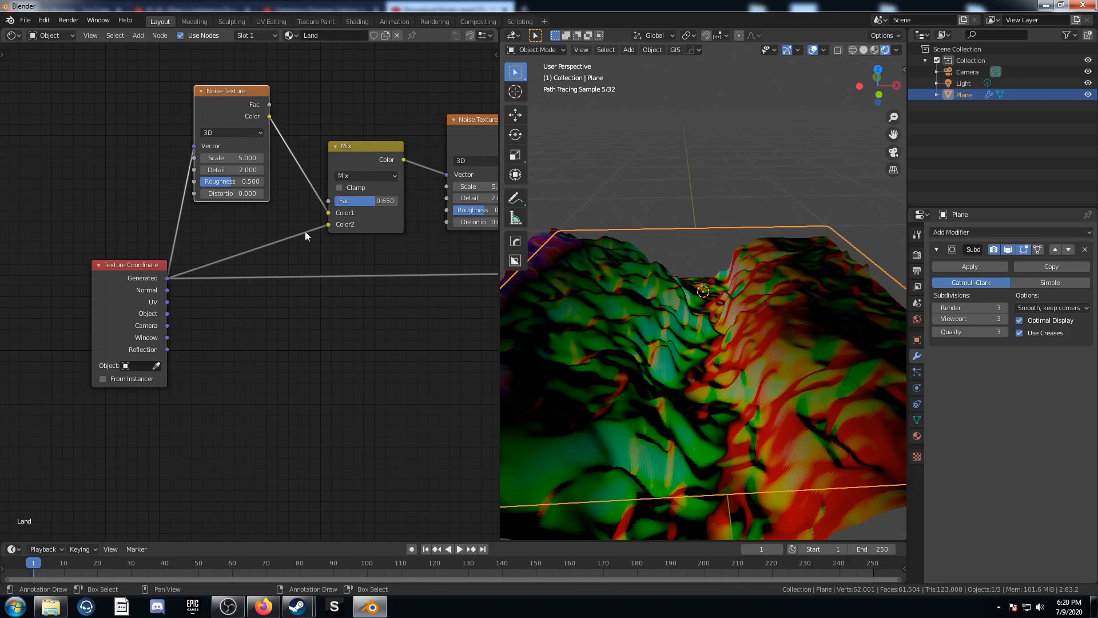
# - Set the Fac of the new Mix node between the two noise textures to 0.98
pyautogui.moveTo(299, 284); pyautogui.dragTo(306, 292, button='middle')
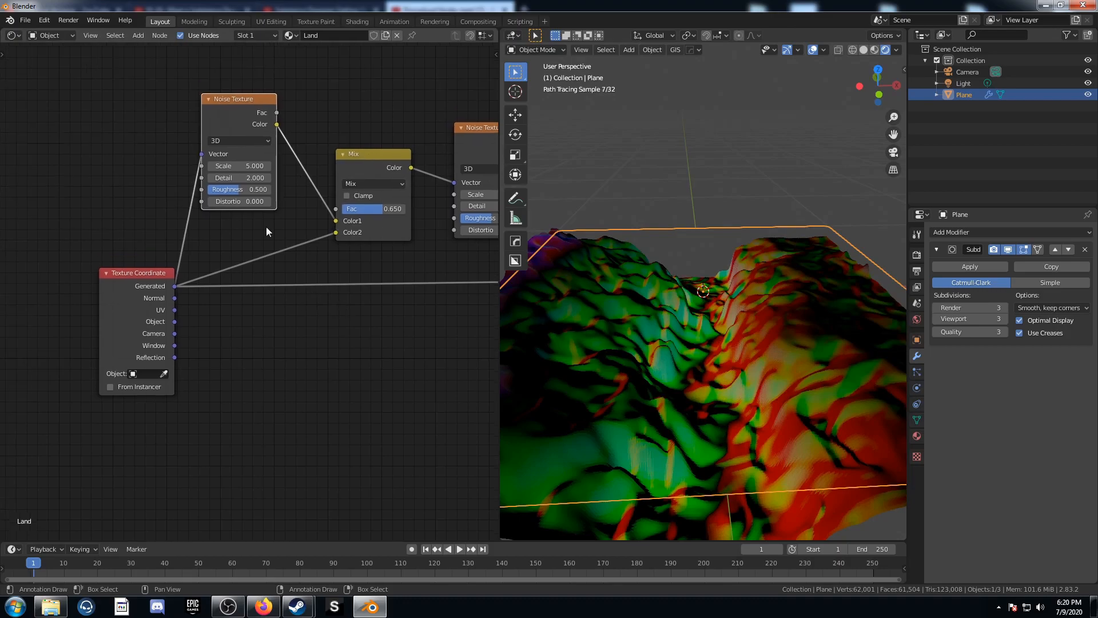
pyautogui.click(380, 208)
pyautogui.write('.98')
pyautogui.press('Return')
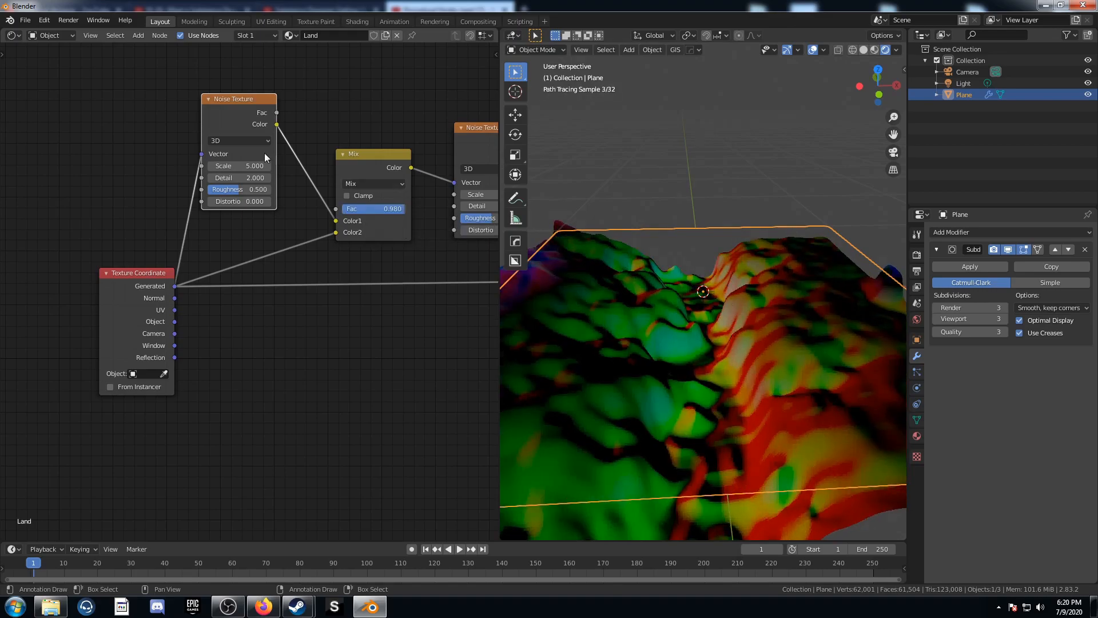
# - Reposition the first Noise Texture node and set its Scale to 60 to add fine terrain detail
pyautogui.moveTo(257, 110); pyautogui.dragTo(237, 102)
pyautogui.moveTo(282, 163); pyautogui.dragTo(337, 149, button='middle')
pyautogui.click(284, 144)
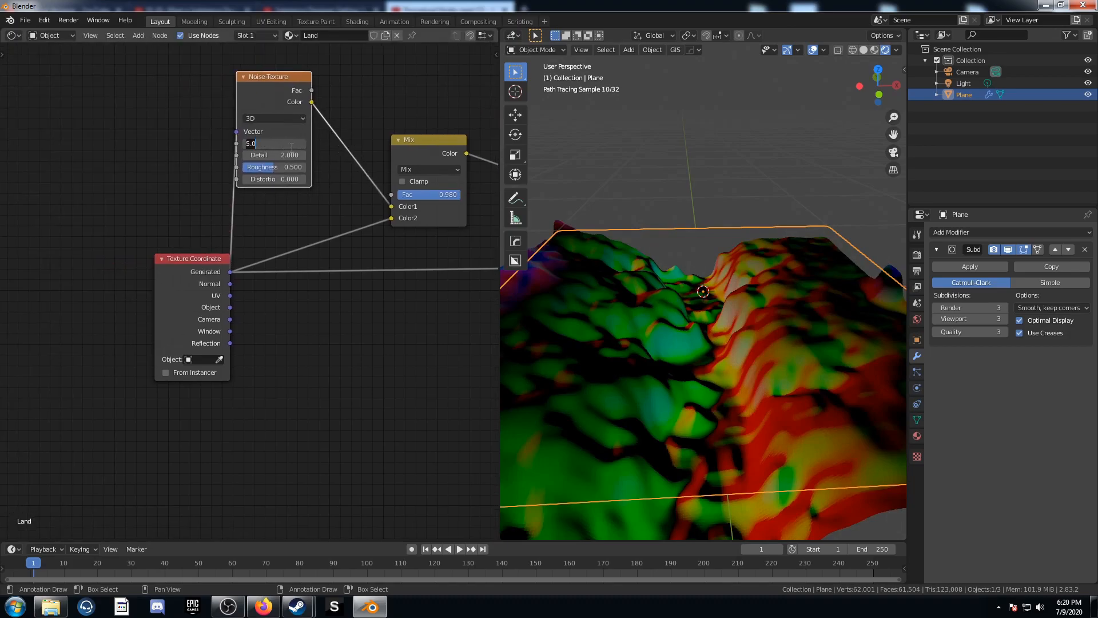
pyautogui.write('60')
pyautogui.press('Return')
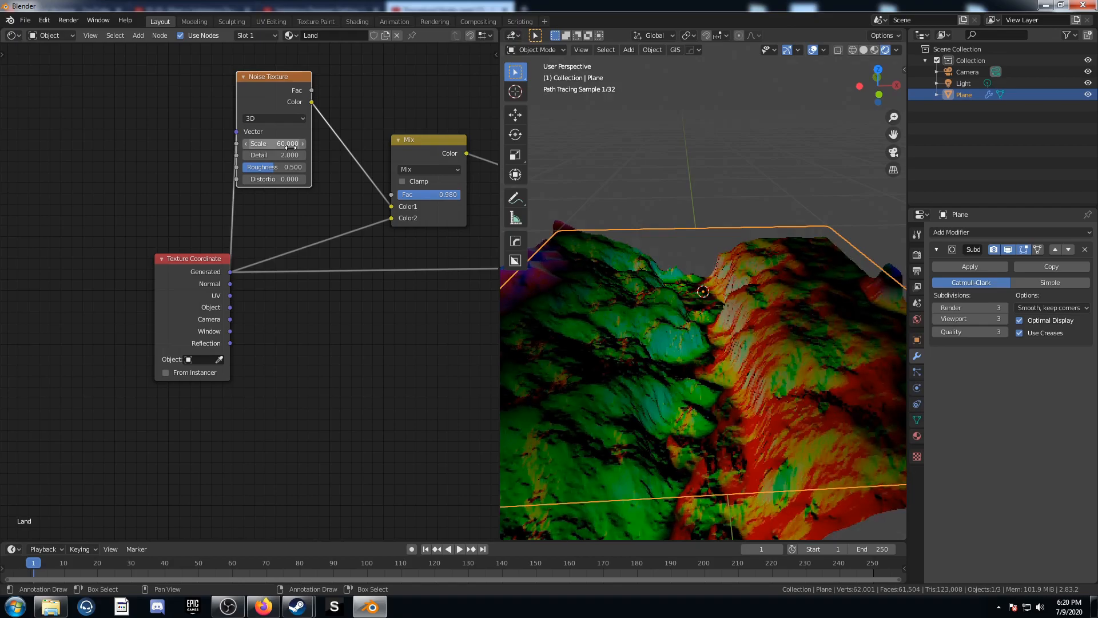
pyautogui.moveTo(756, 430); pyautogui.dragTo(737, 403, button='middle')
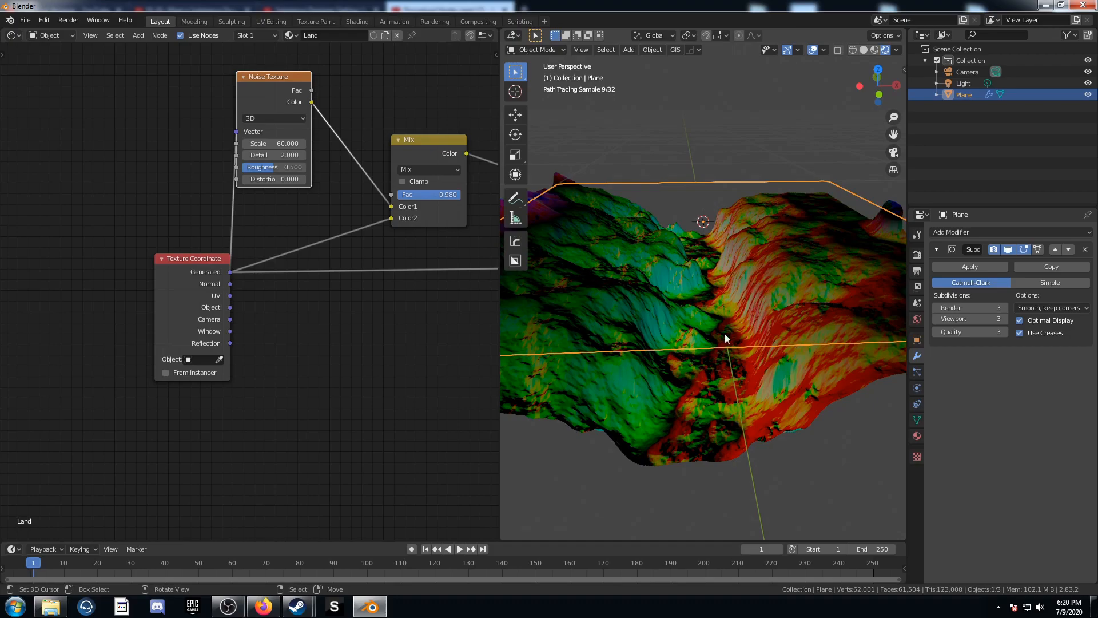
pyautogui.scroll(-4, 395, 283)
pyautogui.moveTo(395, 285); pyautogui.dragTo(234, 341, button='middle')
pyautogui.click(317, 217)
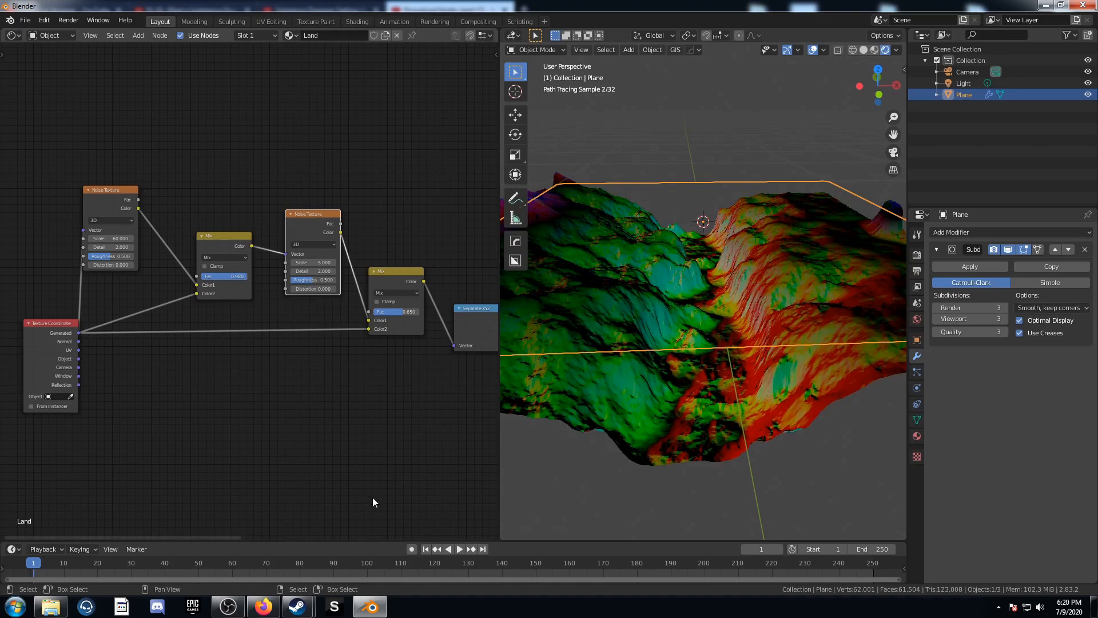
pyautogui.scroll(-1, 478, 305)
pyautogui.moveTo(477, 305); pyautogui.dragTo(353, 327, button='middle')
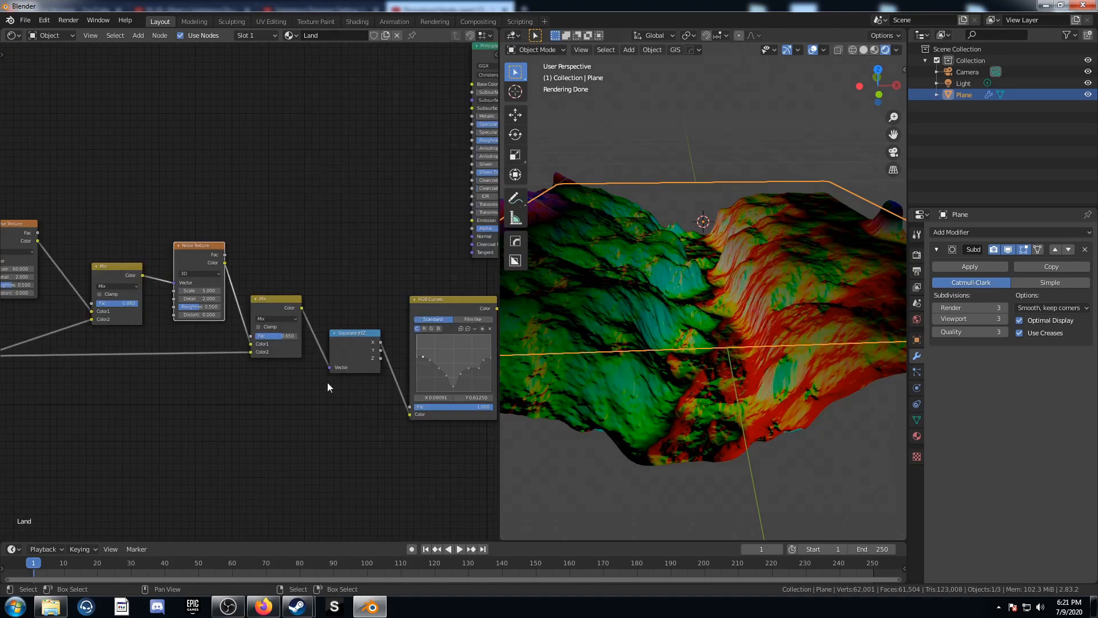
# - Move the Principled BSDF node up, well clear of the displacement node chain
pyautogui.scroll(-3, 318, 373)
pyautogui.moveTo(380, 289); pyautogui.dragTo(276, 333, button='middle')
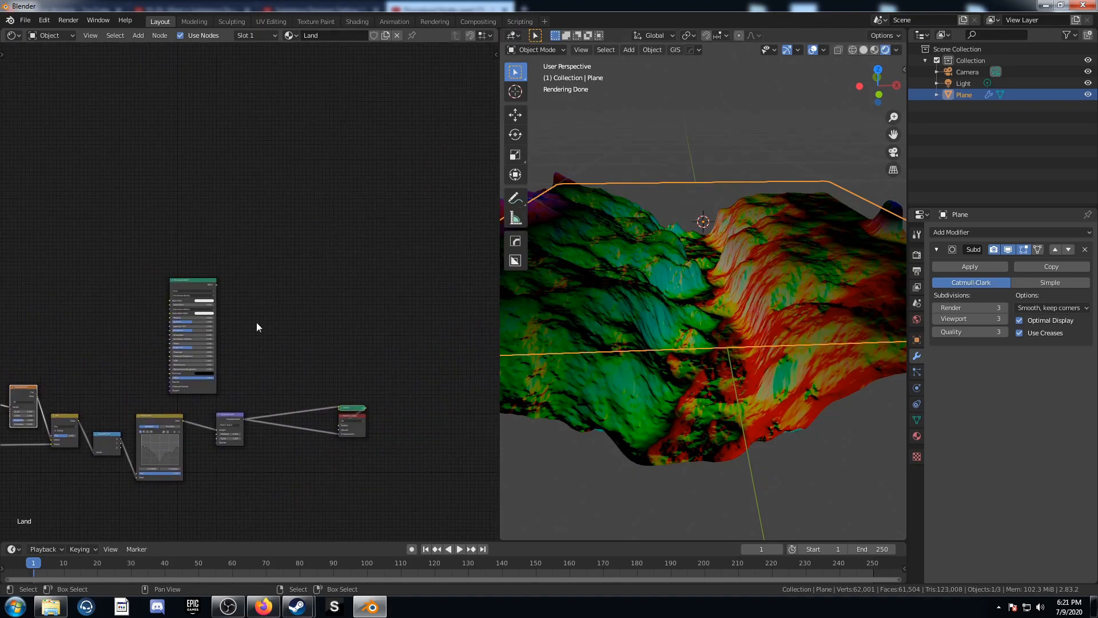
pyautogui.moveTo(202, 288); pyautogui.dragTo(249, 210)
pyautogui.moveTo(277, 256)
pyautogui.mouseDown(button='middle')
pyautogui.moveTo(290, 311)
pyautogui.moveTo(264, 259)
pyautogui.mouseUp(button='middle')
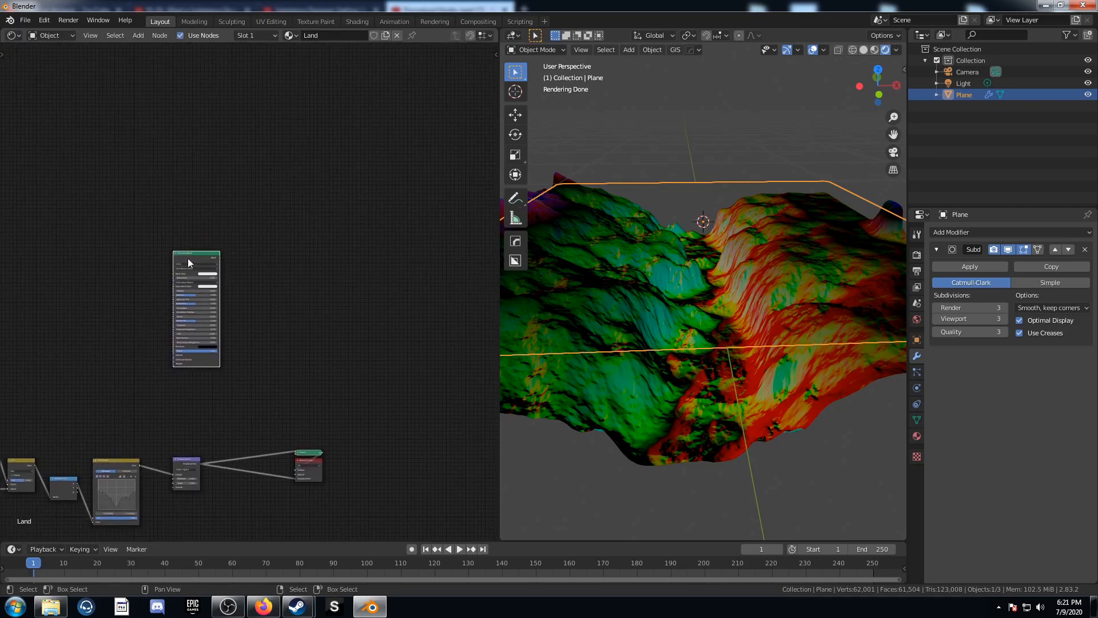
pyautogui.scroll(3, 195, 310)
pyautogui.moveTo(214, 307); pyautogui.dragTo(297, 293, button='middle')
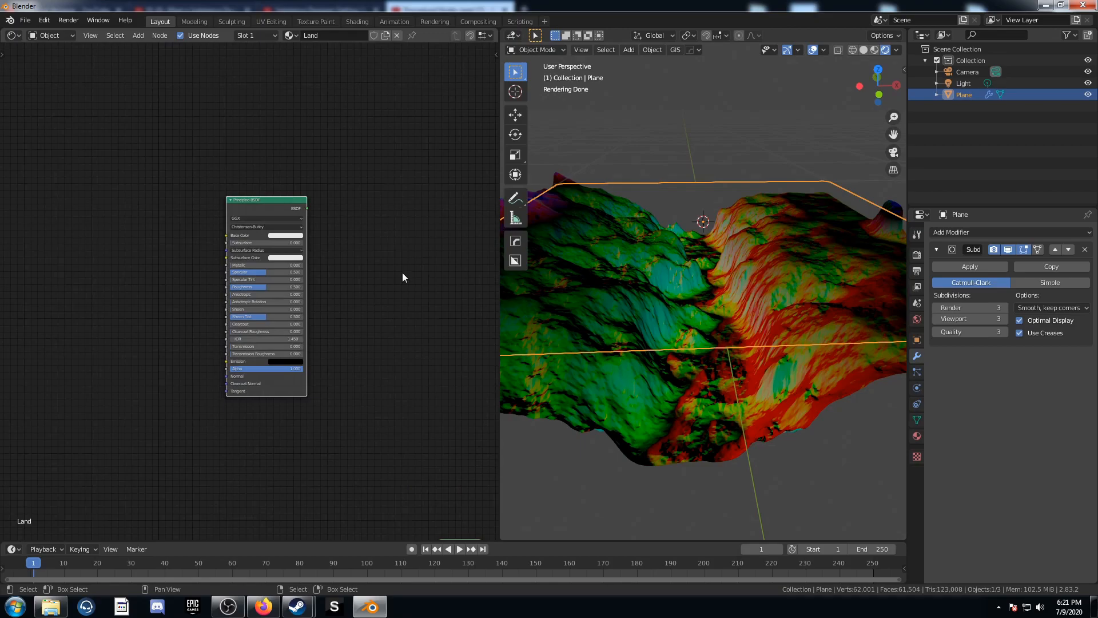
# - Duplicate the Principled BSDF node twice and stack the three shaders vertically with gaps between them
pyautogui.hotkey('shift', 'd')
pyautogui.click(404, 67)
pyautogui.scroll(-4, 404, 187)
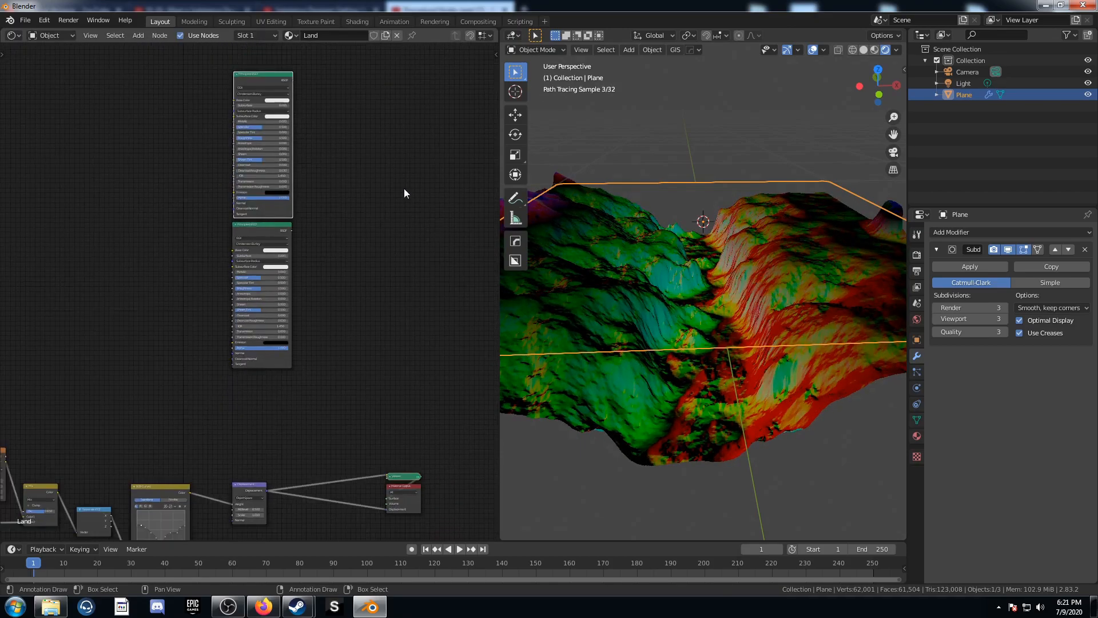
pyautogui.moveTo(404, 188); pyautogui.dragTo(384, 339, button='middle')
pyautogui.hotkey('shift', 'd')
pyautogui.click(382, 105)
pyautogui.moveTo(259, 224); pyautogui.dragTo(257, 211)
pyautogui.scroll(-3, 303, 297)
pyautogui.moveTo(142, 411); pyautogui.dragTo(152, 348, button='middle')
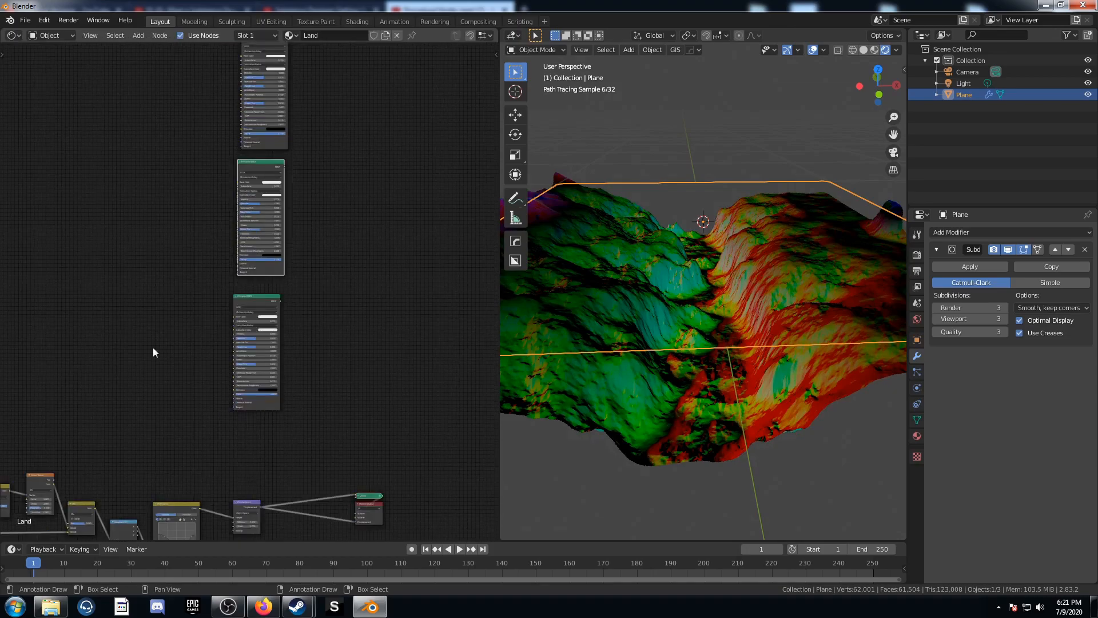
# - Start a Principled Texture Setup on the lowest Principled BSDF and browse to Textures, Poliigon, GroundClay002, REGULAR, 3K
pyautogui.moveTo(257, 326); pyautogui.dragTo(310, 215, button='middle')
pyautogui.scroll(4, 288, 287)
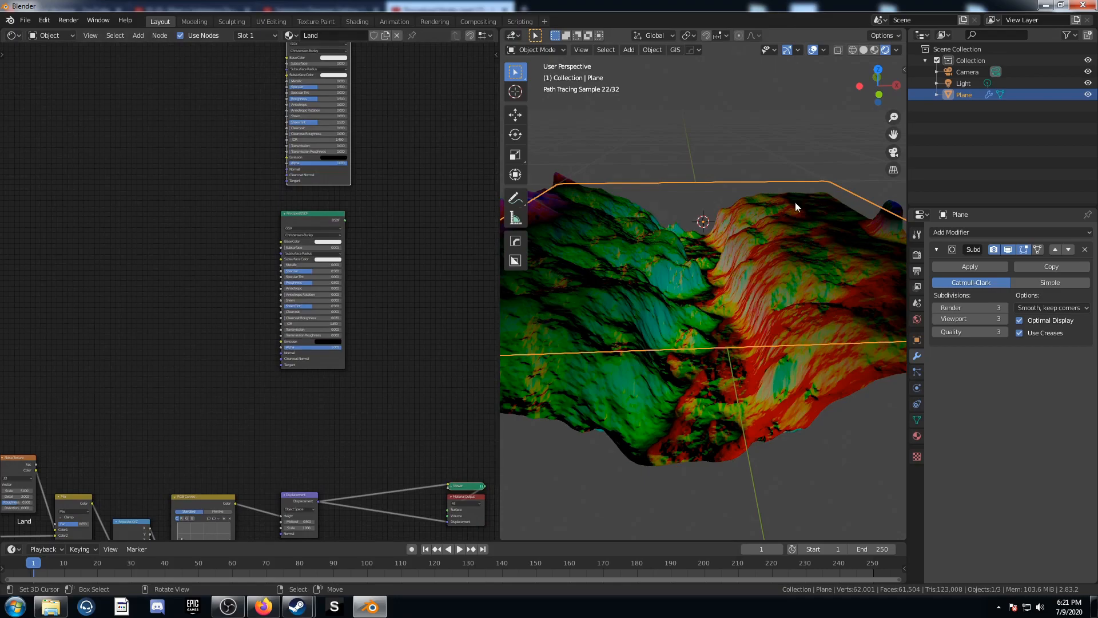
pyautogui.moveTo(261, 352); pyautogui.dragTo(262, 299, button='middle')
pyautogui.scroll(-4, 262, 298)
pyautogui.moveTo(286, 203); pyautogui.dragTo(283, 240, button='middle')
pyautogui.scroll(4, 267, 277)
pyautogui.scroll(2, 306, 212)
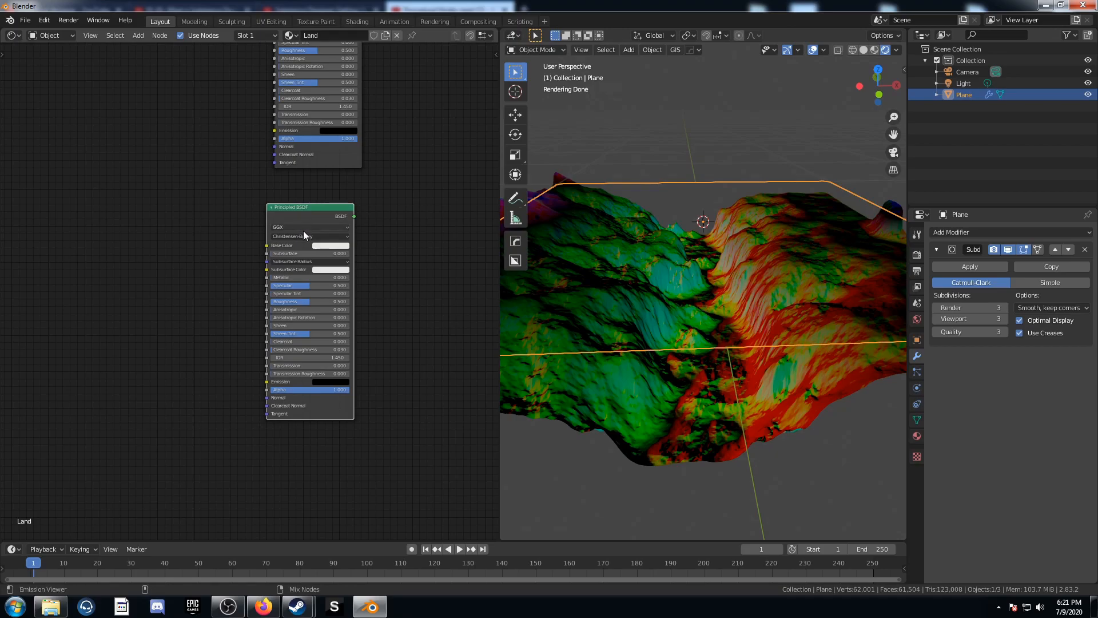
pyautogui.hotkey('ctrl', 'shift', 't')
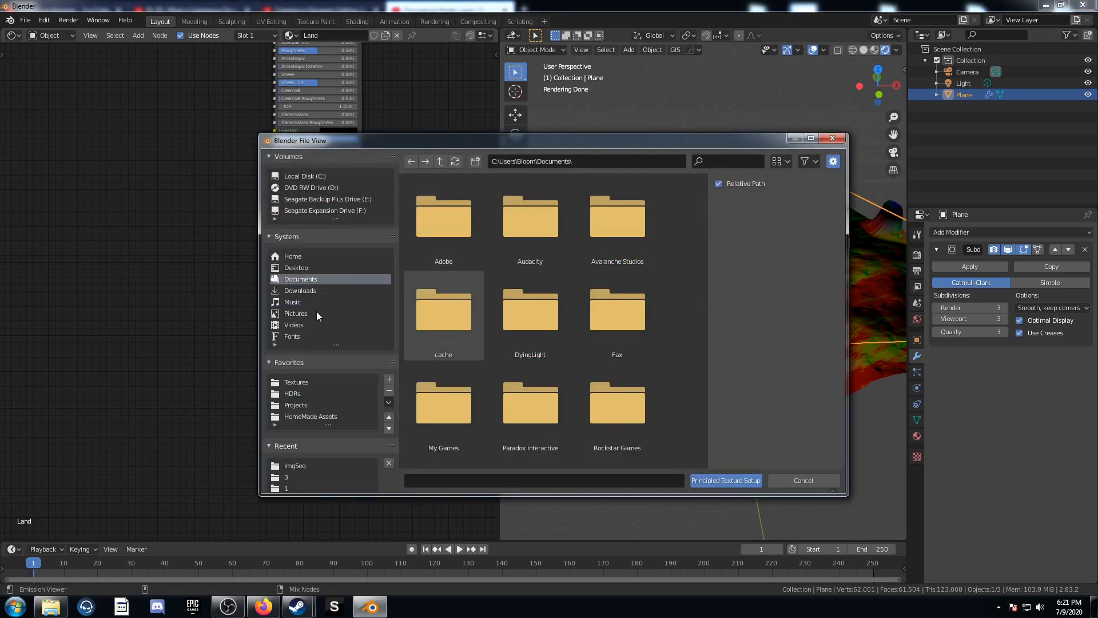
pyautogui.click(296, 383)
pyautogui.scroll(-10, 537, 397)
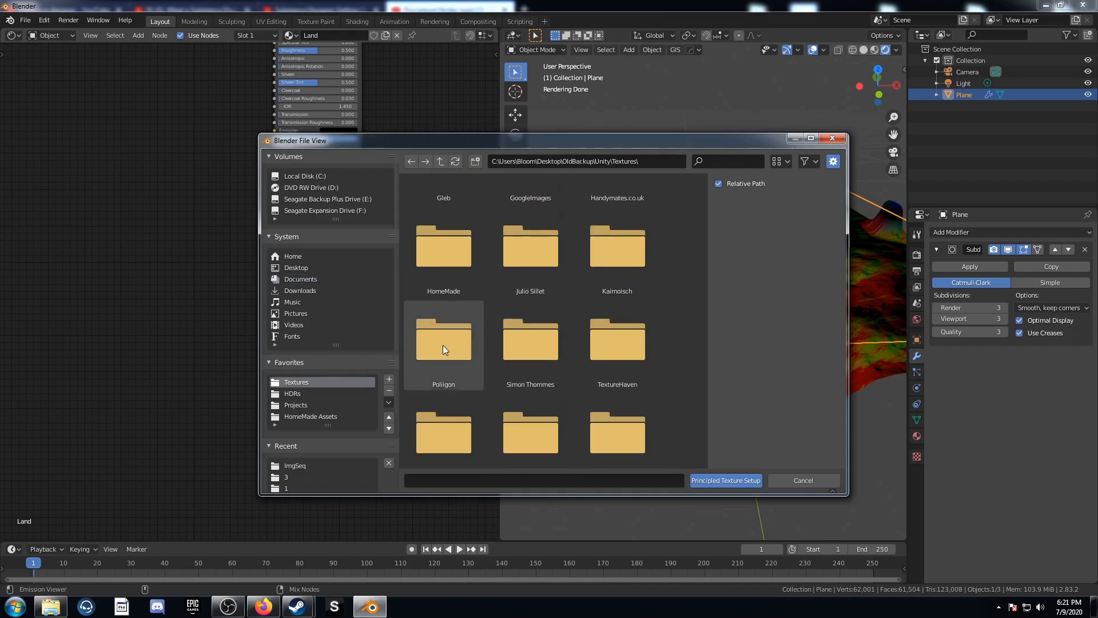
pyautogui.doubleClick(443, 345)
pyautogui.doubleClick(540, 339)
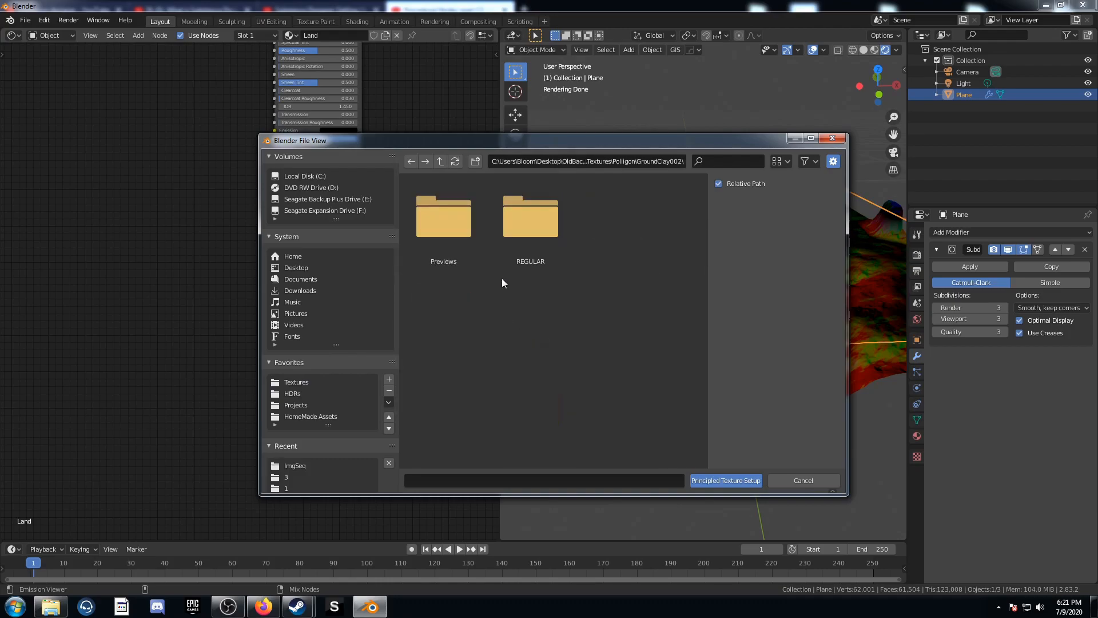
pyautogui.doubleClick(525, 235)
pyautogui.doubleClick(456, 238)
# - Load the GroundClay002 COL_VAR1, GLOSS and NRM 3K maps into the lowest Principled BSDF
pyautogui.click(453, 229)
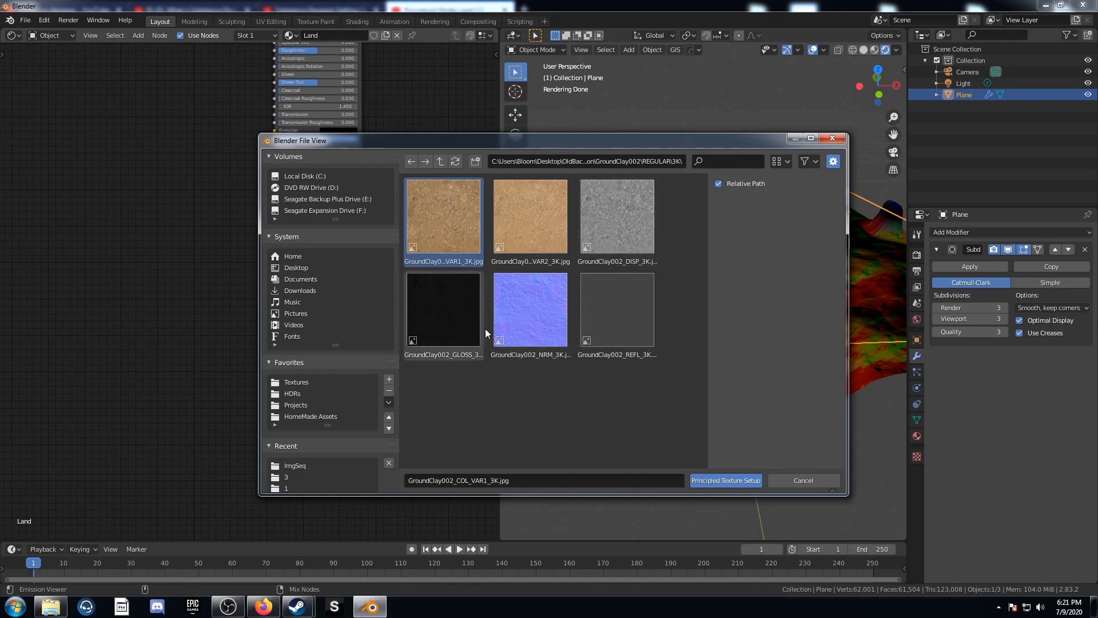
pyautogui.keyDown('shift'); pyautogui.click(522, 316); pyautogui.keyUp('shift')
pyautogui.keyDown('ctrl'); pyautogui.click(470, 328); pyautogui.keyUp('ctrl')
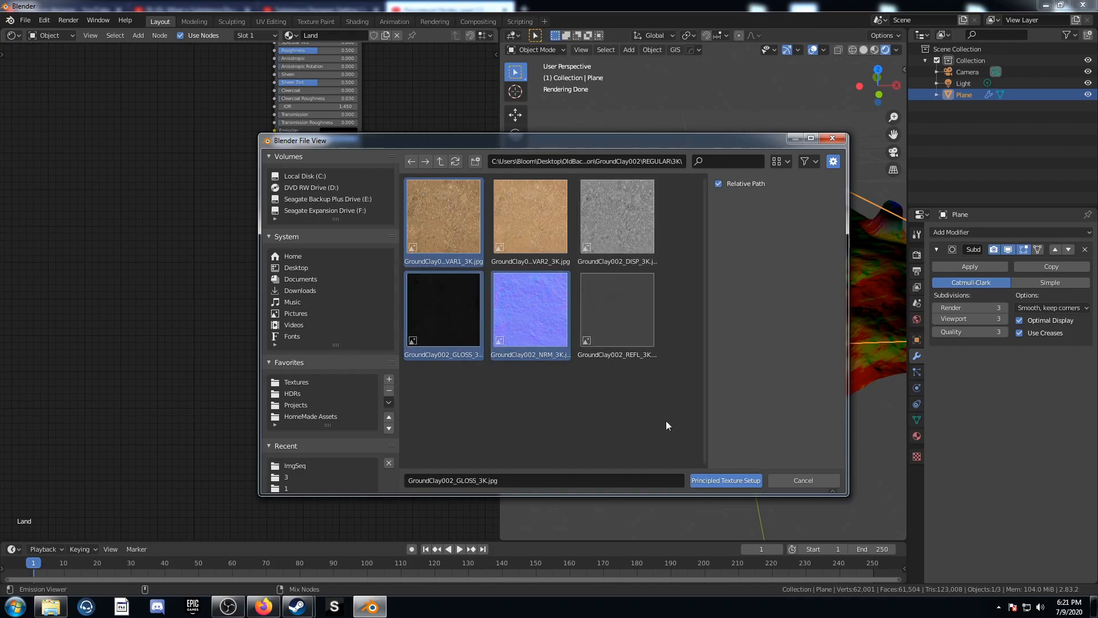
pyautogui.click(730, 479)
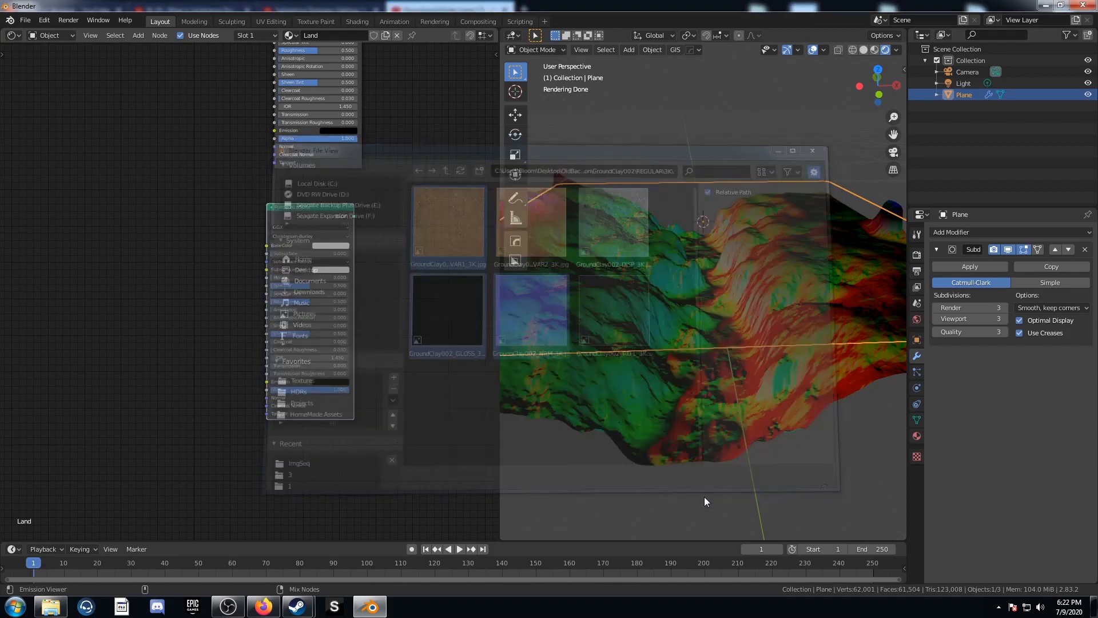
pyautogui.scroll(-2, 332, 318)
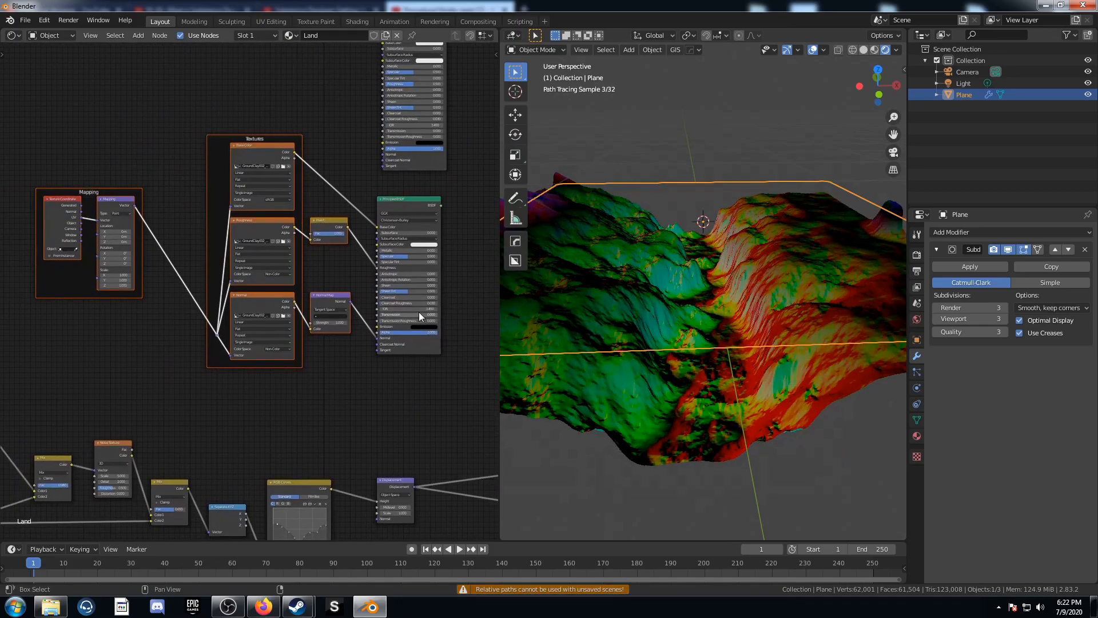
# - Move the two untextured Principled BSDF nodes further up, away from the clay texture setup
pyautogui.scroll(-3, 418, 311)
pyautogui.moveTo(372, 128); pyautogui.dragTo(321, 337, button='middle')
pyautogui.scroll(-3, 321, 337)
pyautogui.moveTo(250, 149); pyautogui.dragTo(383, 330)
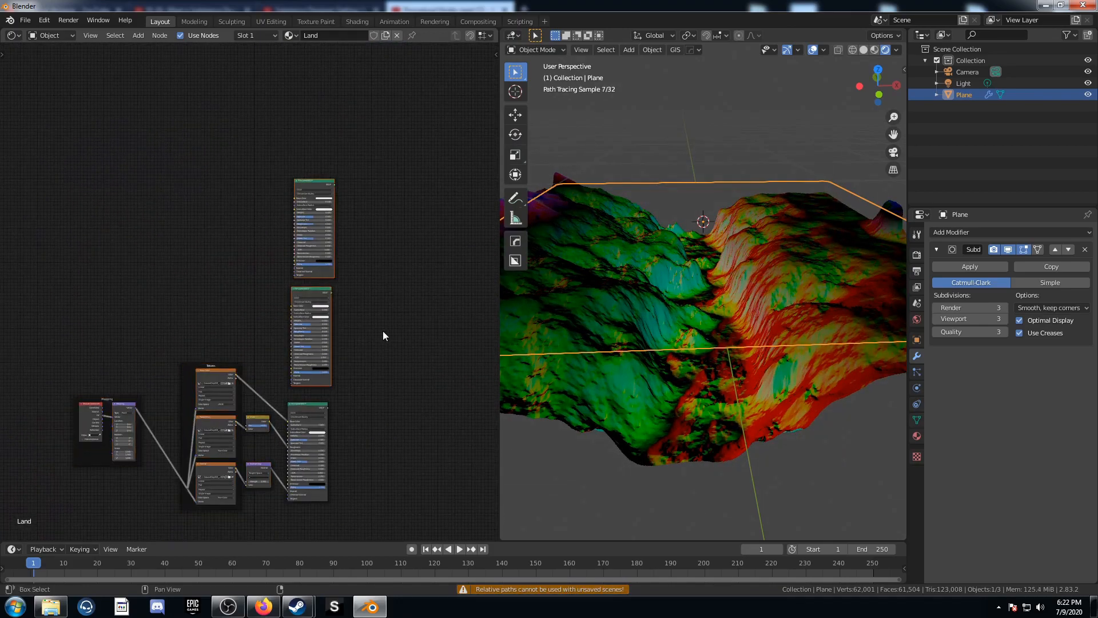
pyautogui.press('g')
pyautogui.click(386, 239)
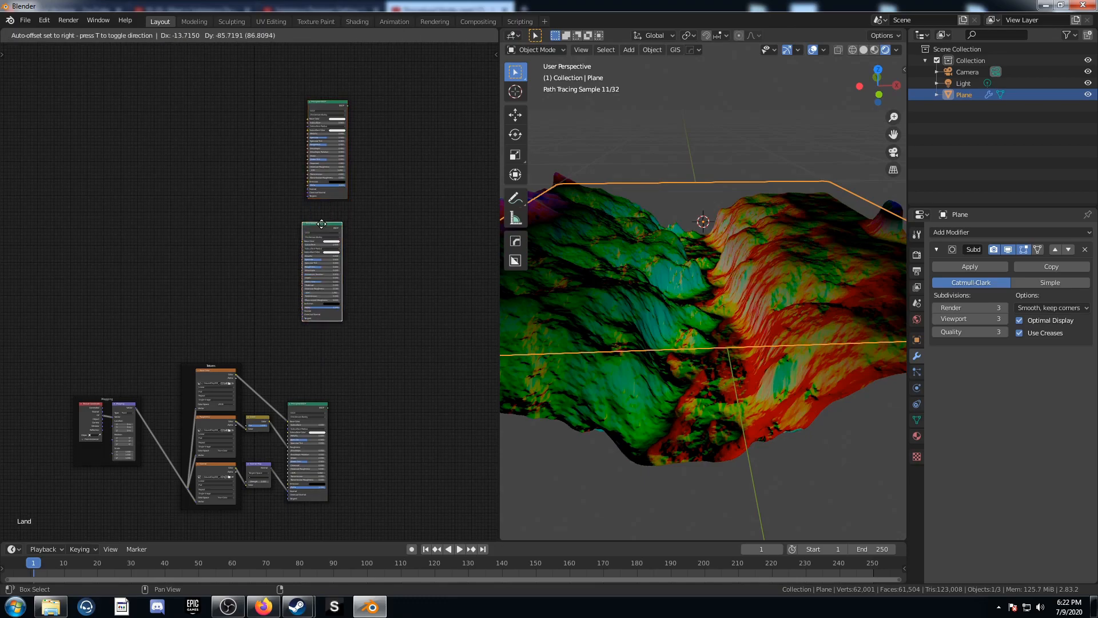
pyautogui.scroll(3, 361, 267)
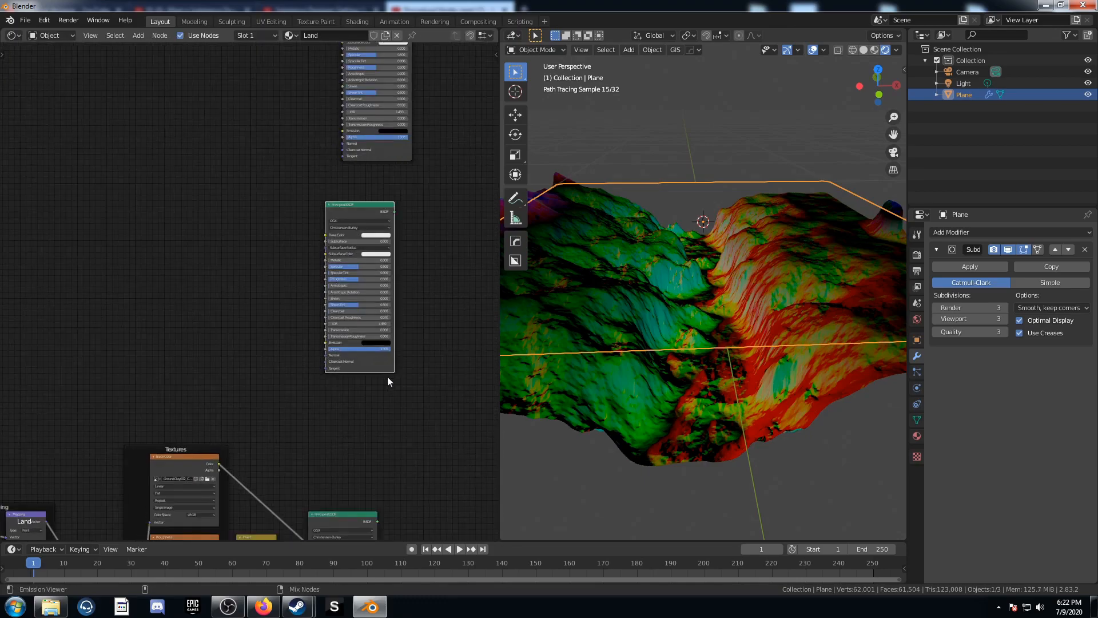
# - Start a Principled Texture Setup on the middle Principled BSDF and browse to Poliigon, GroundForest003, REGULAR, 3K
pyautogui.hotkey('ctrl', 'shift', 't')
pyautogui.click(439, 164)
pyautogui.click(439, 163)
pyautogui.click(441, 162)
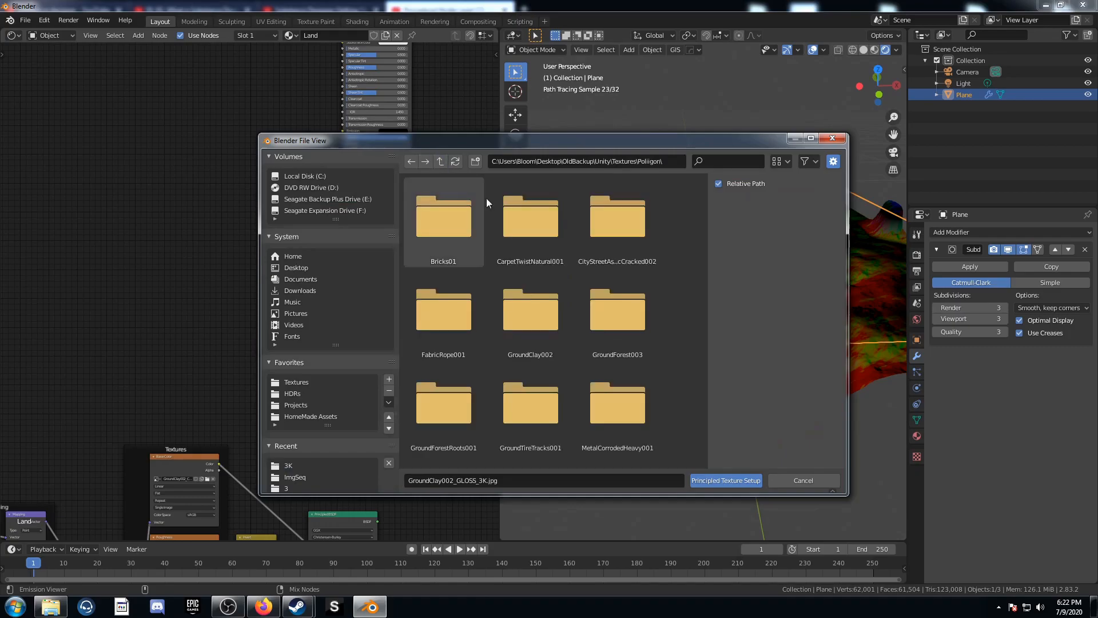
pyautogui.doubleClick(611, 318)
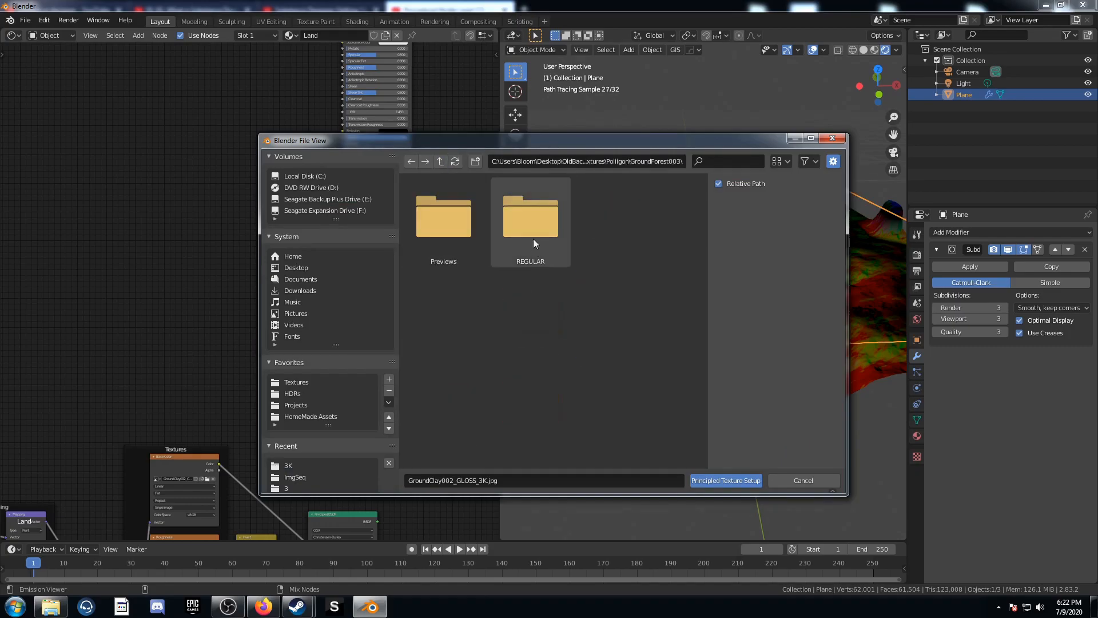
pyautogui.doubleClick(533, 238)
pyautogui.doubleClick(454, 235)
# - Load the GroundForest003 VAR1 color, GLOSS and NRM 3K maps into the middle Principled BSDF
pyautogui.click(560, 221)
pyautogui.keyDown('ctrl'); pyautogui.click(598, 333); pyautogui.keyUp('ctrl')
pyautogui.keyDown('ctrl'); pyautogui.click(459, 403); pyautogui.keyUp('ctrl')
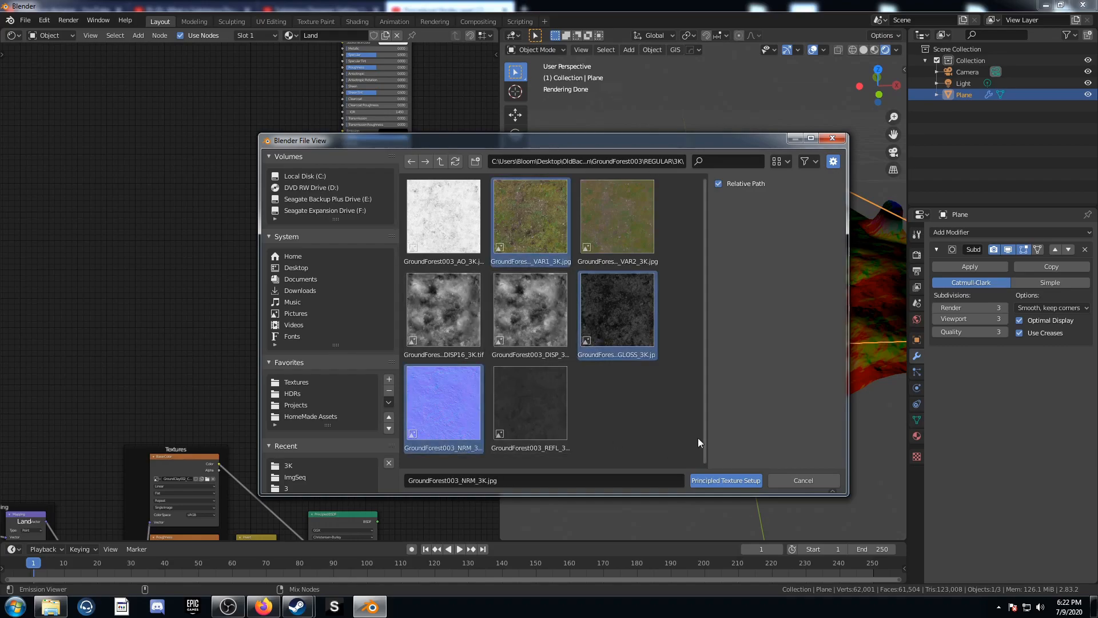
pyautogui.click(736, 482)
# - Reposition the added forest texture nodes upward and raise the top Principled BSDF above them
pyautogui.click(178, 392)
pyautogui.press('g')
pyautogui.click(179, 282)
pyautogui.moveTo(327, 107); pyautogui.dragTo(299, 342, button='middle')
pyautogui.moveTo(318, 308); pyautogui.dragTo(309, 248)
pyautogui.scroll(3, 318, 291)
pyautogui.moveTo(318, 293); pyautogui.dragTo(326, 306, button='middle')
# - Start a Principled Texture Setup on the top Principled BSDF and browse to Textures.com, Rock, Cliff Rock 3
pyautogui.hotkey('ctrl', 'shift', 't')
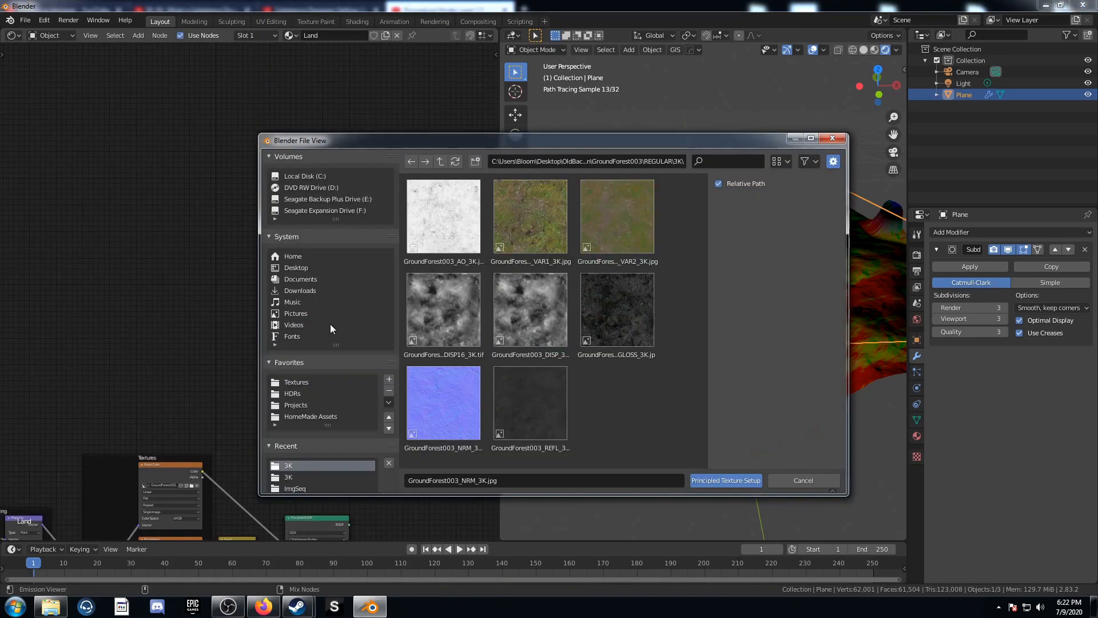
pyautogui.click(441, 162)
pyautogui.click(441, 162)
pyautogui.click(441, 164)
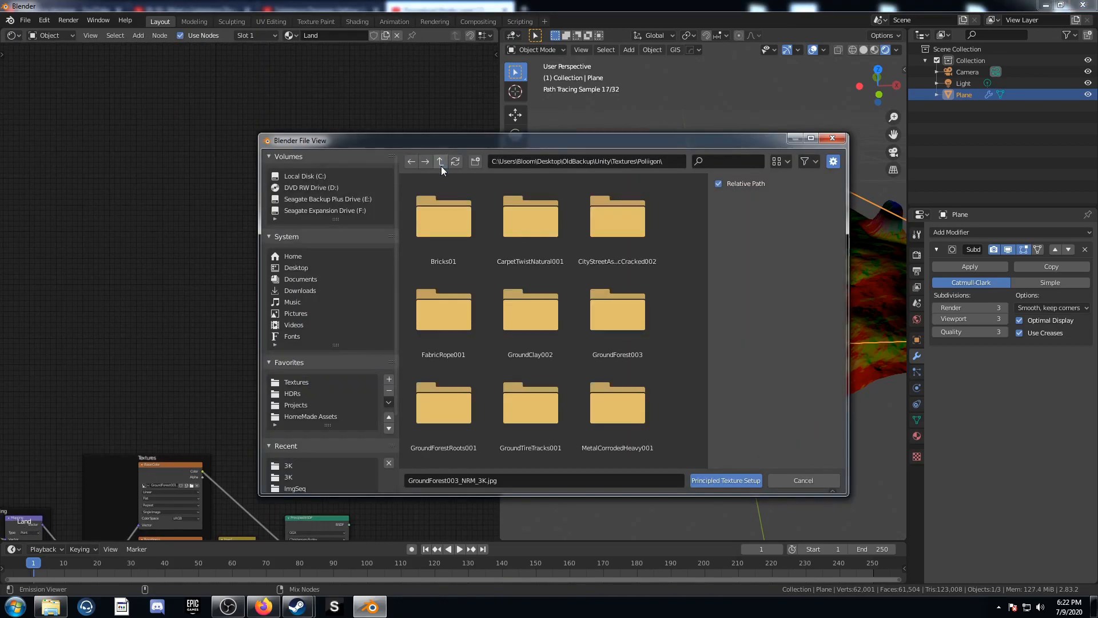
pyautogui.click(442, 166)
pyautogui.scroll(-2, 547, 383)
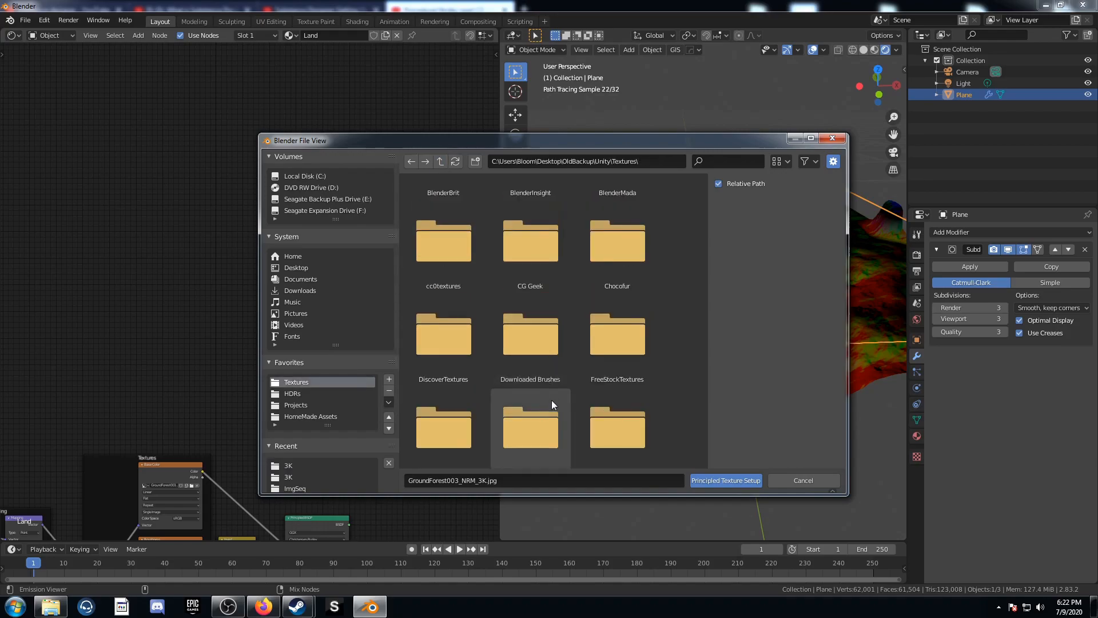
pyautogui.scroll(-5, 548, 415)
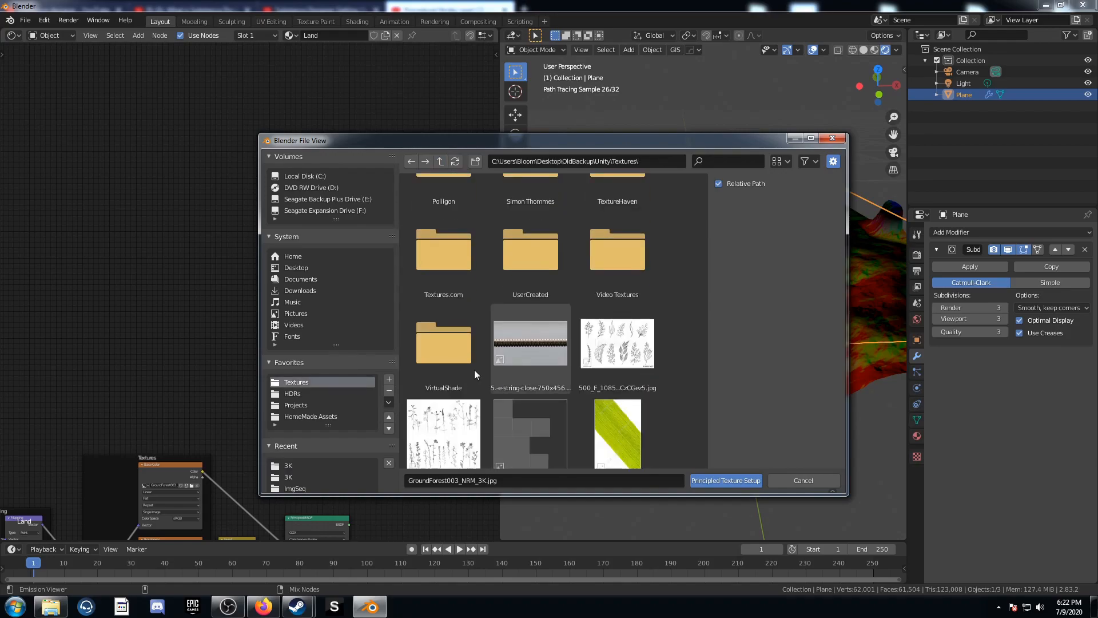
pyautogui.click(453, 282)
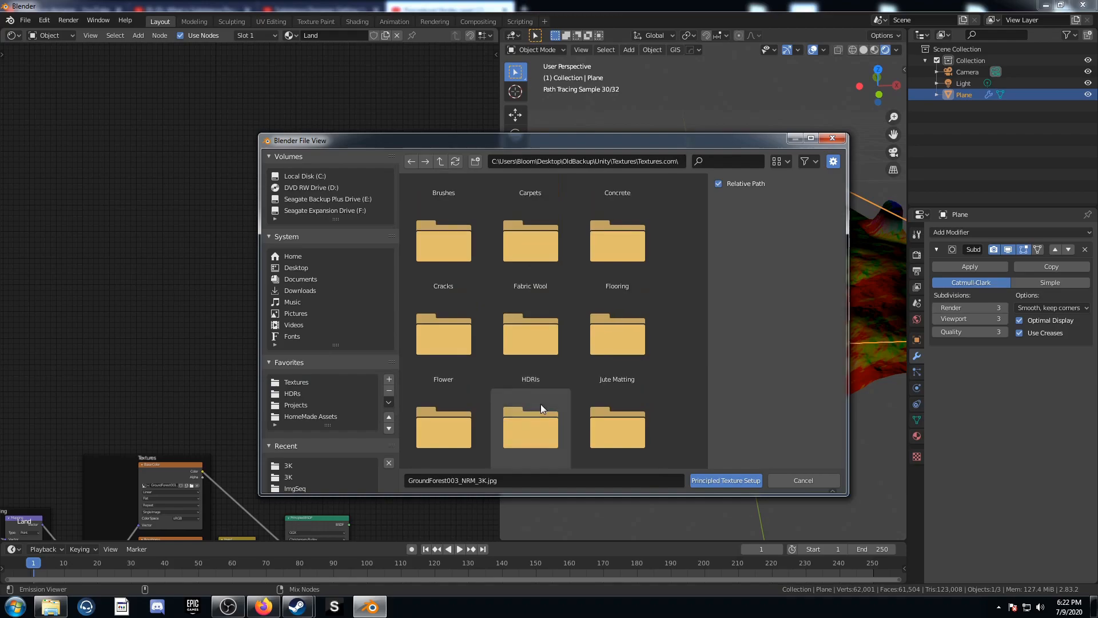
pyautogui.scroll(-5, 533, 387)
pyautogui.scroll(-4, 533, 405)
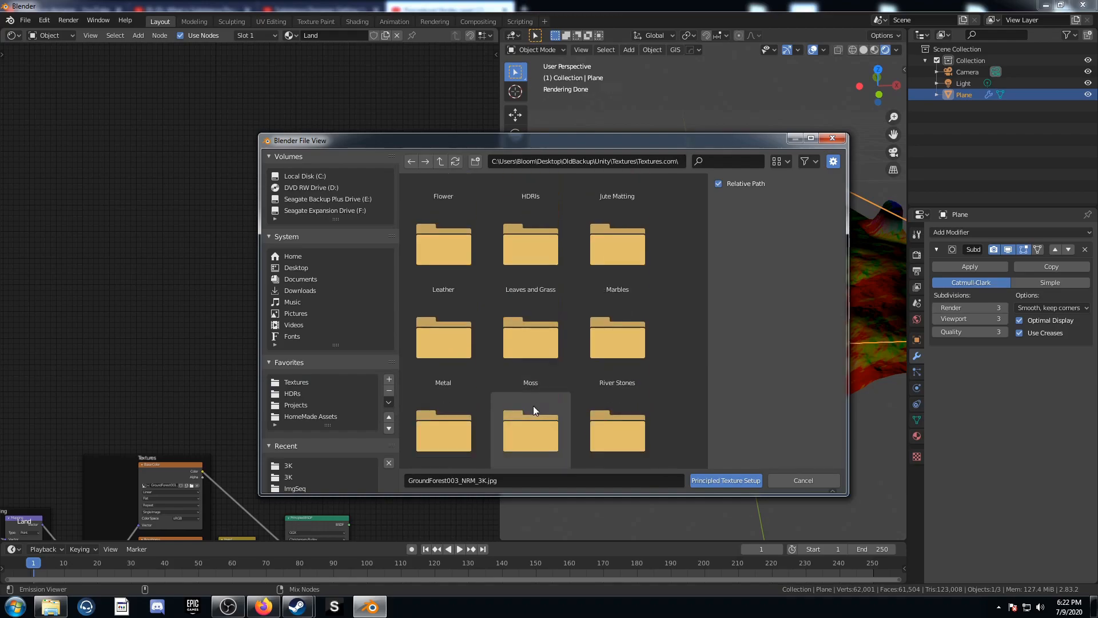
pyautogui.click(449, 358)
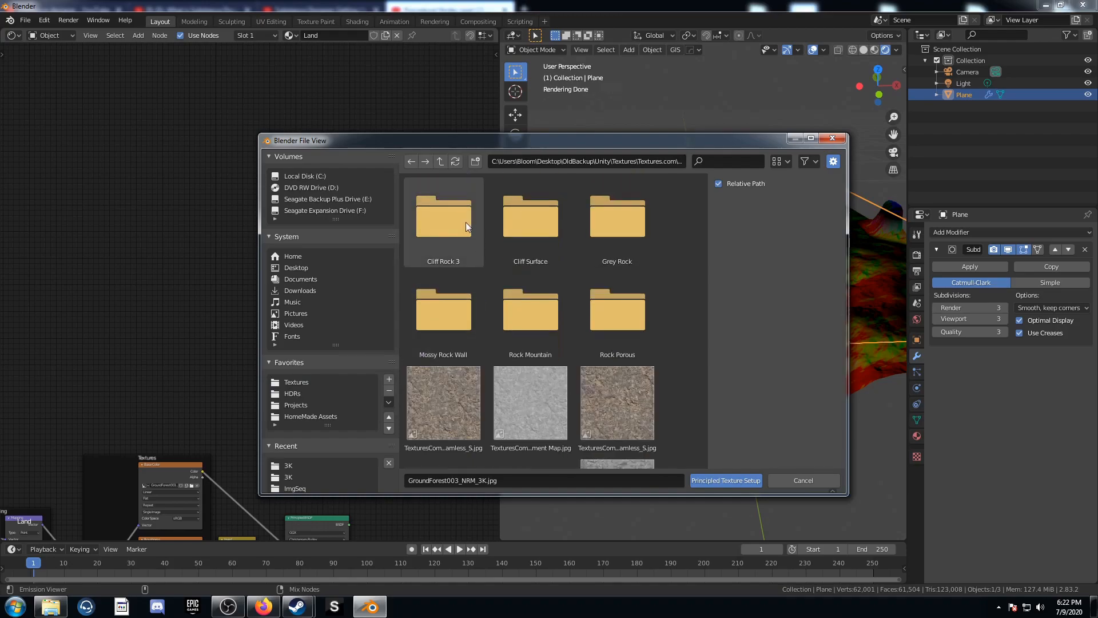
pyautogui.doubleClick(466, 225)
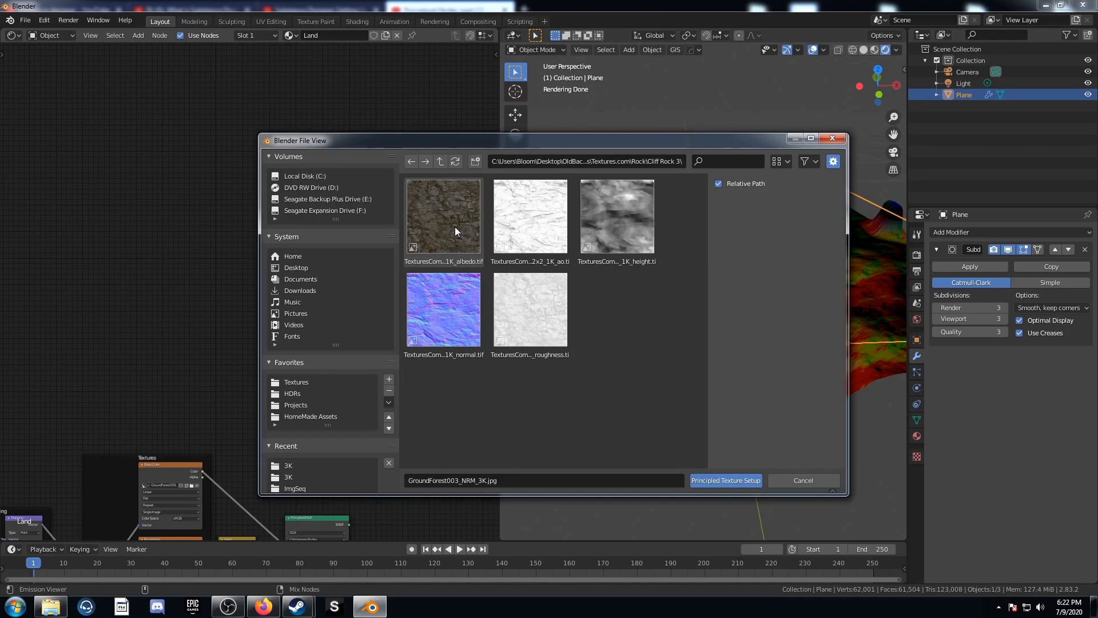
# - Load the CliffRock3 1K albedo, normal and roughness maps into the top Principled BSDF and raise their shared reroute point
pyautogui.click(455, 227)
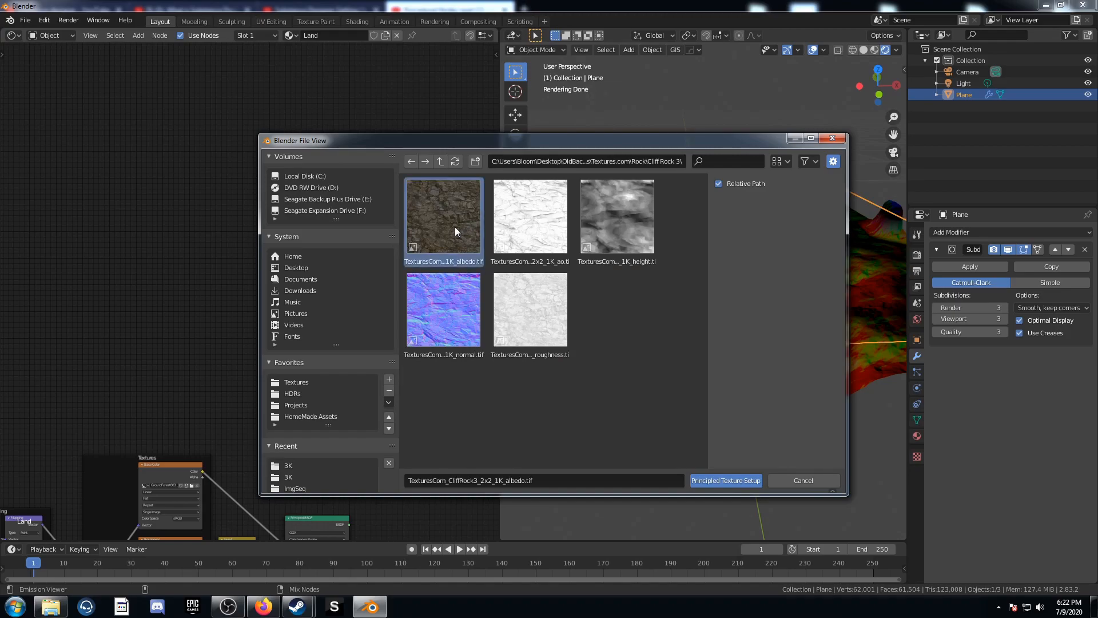
pyautogui.keyDown('shift'); pyautogui.click(441, 317); pyautogui.keyUp('shift')
pyautogui.keyDown('shift'); pyautogui.click(542, 299); pyautogui.keyUp('shift')
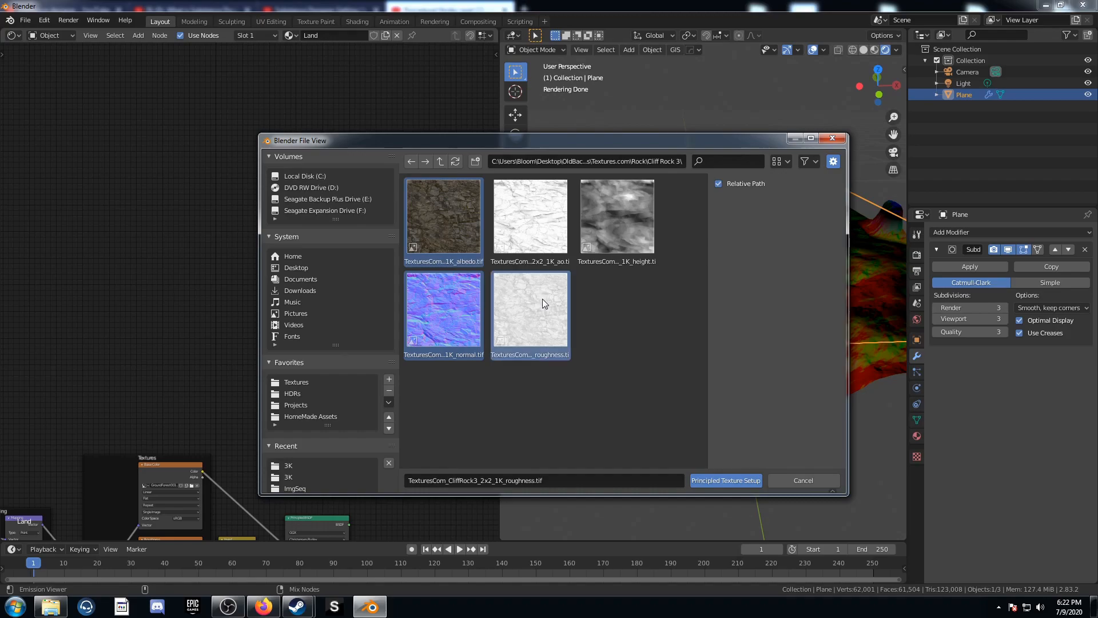
pyautogui.click(747, 483)
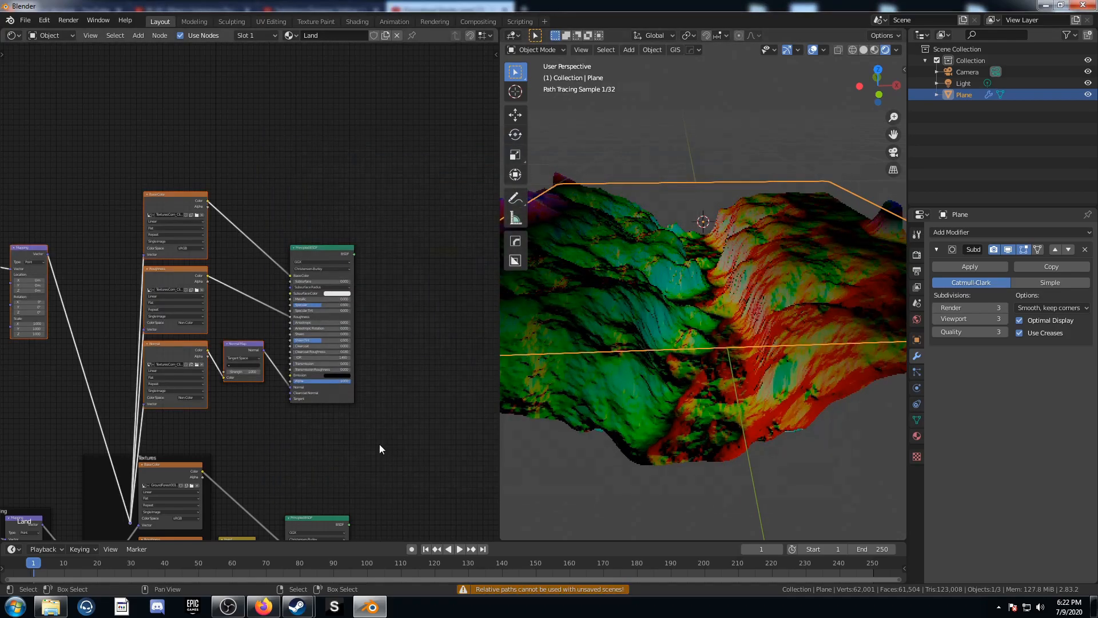
pyautogui.moveTo(130, 519); pyautogui.dragTo(130, 429)
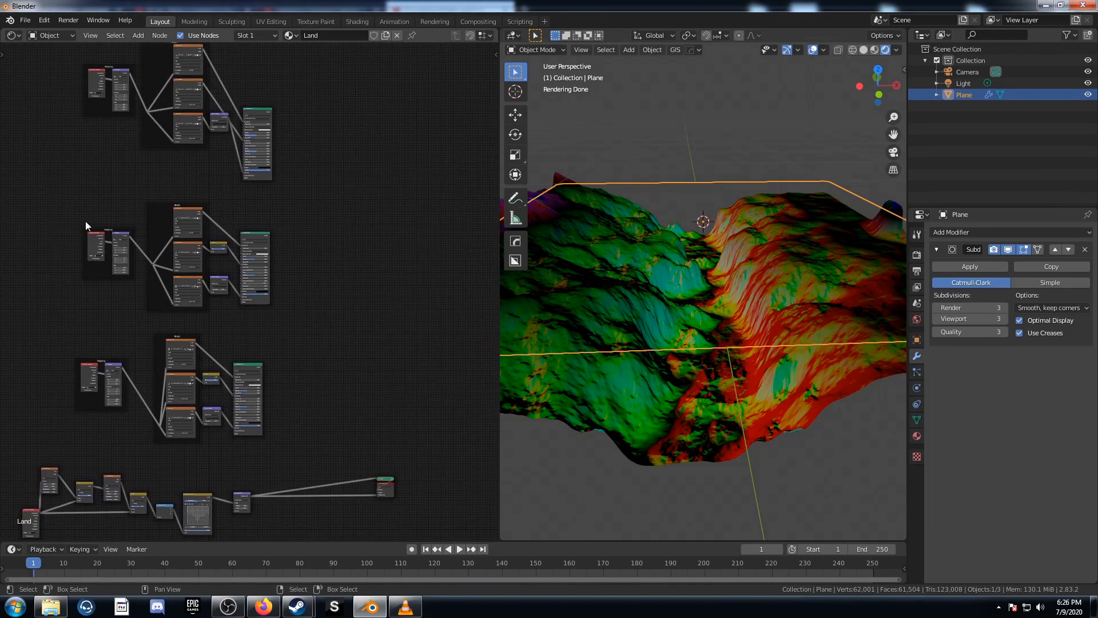
# - Move the RGB Curves and Displacement nodes together down and away from the Separate XYZ node
pyautogui.scroll(5, 294, 453)
pyautogui.moveTo(294, 453); pyautogui.dragTo(194, 237, button='middle')
pyautogui.scroll(4, 223, 269)
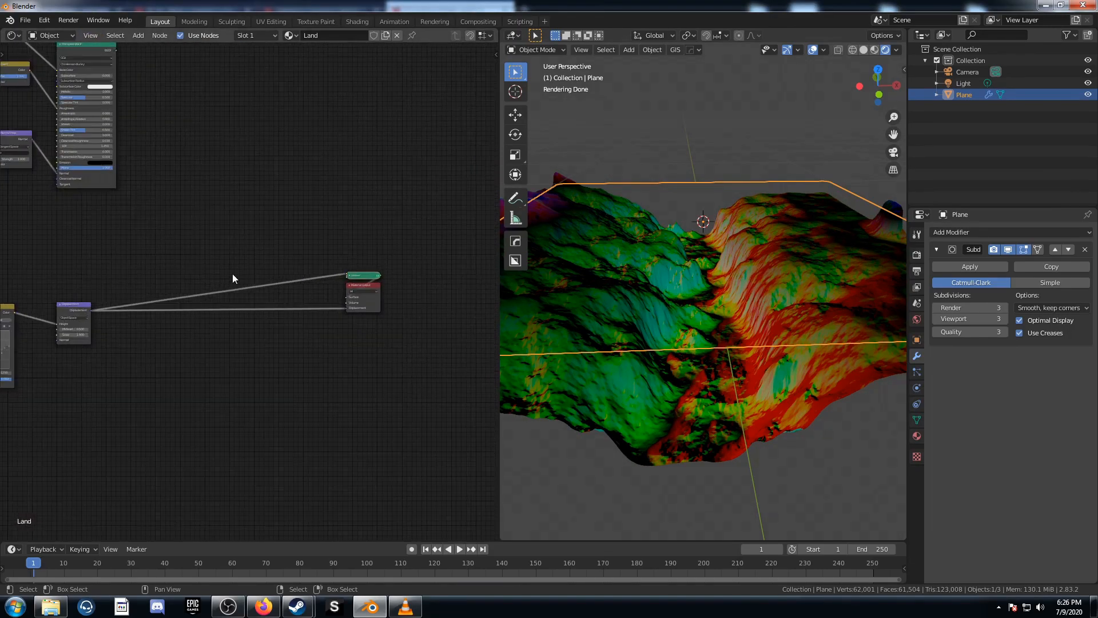
pyautogui.moveTo(228, 274); pyautogui.dragTo(348, 280, button='middle')
pyautogui.moveTo(118, 274); pyautogui.dragTo(296, 451)
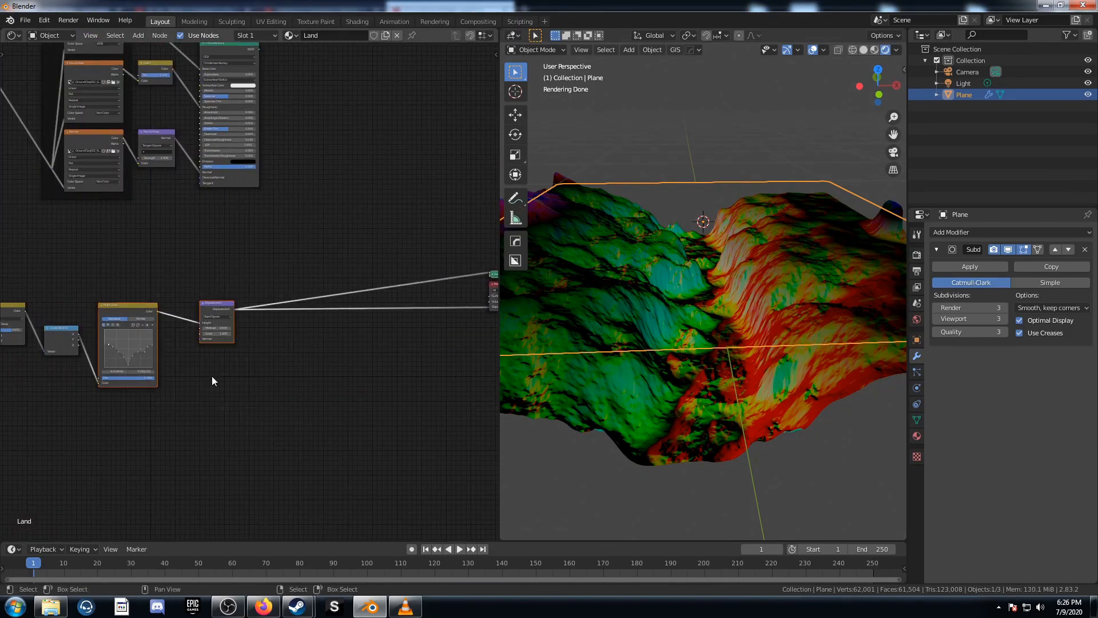
pyautogui.press('g')
pyautogui.click(331, 434)
pyautogui.scroll(4, 229, 313)
pyautogui.moveTo(227, 312); pyautogui.dragTo(282, 320, button='middle')
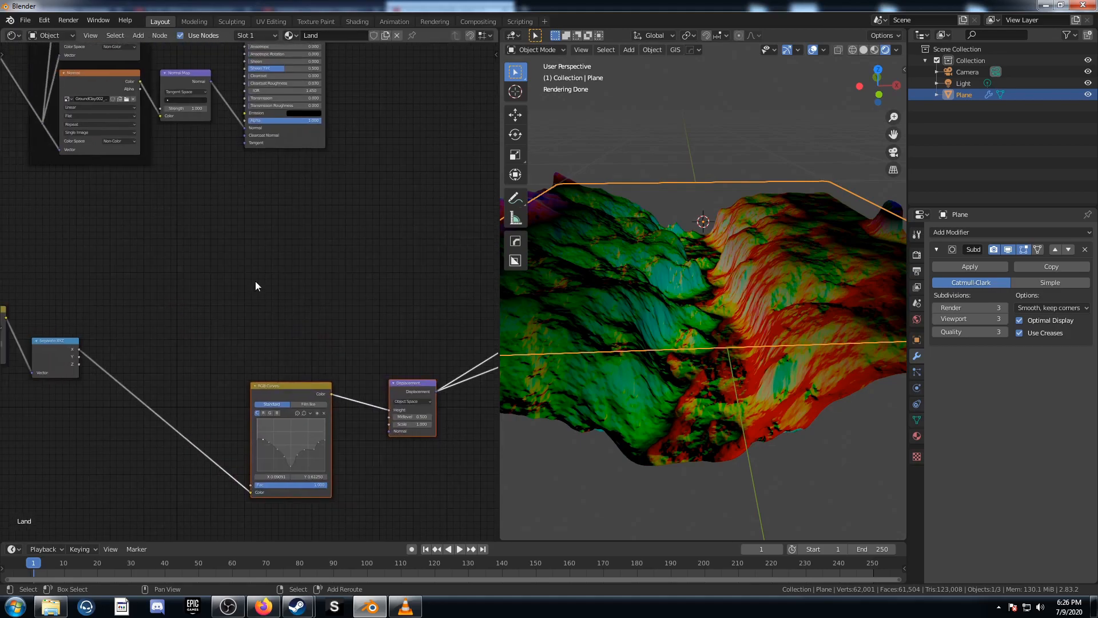
# - Add a ColorRamp node driven by the Separate XYZ node's Z output and position it above the RGB Curves
pyautogui.hotkey('shift', 'a')
pyautogui.click(257, 281)
pyautogui.write('colo')
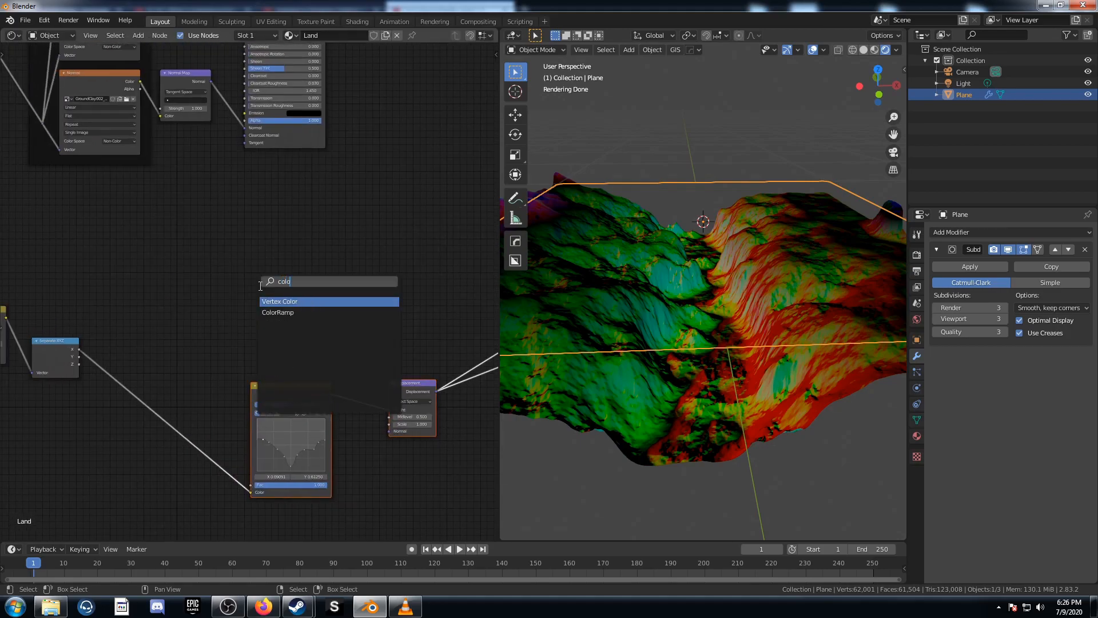
pyautogui.write('rr')
pyautogui.press('Return')
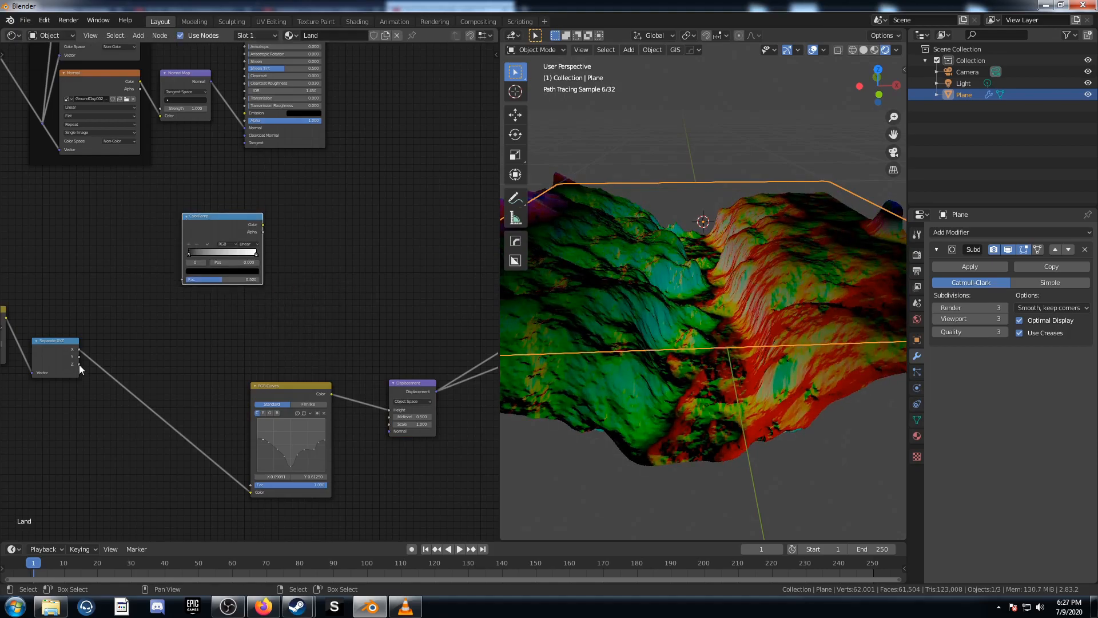
pyautogui.moveTo(79, 365); pyautogui.dragTo(183, 280)
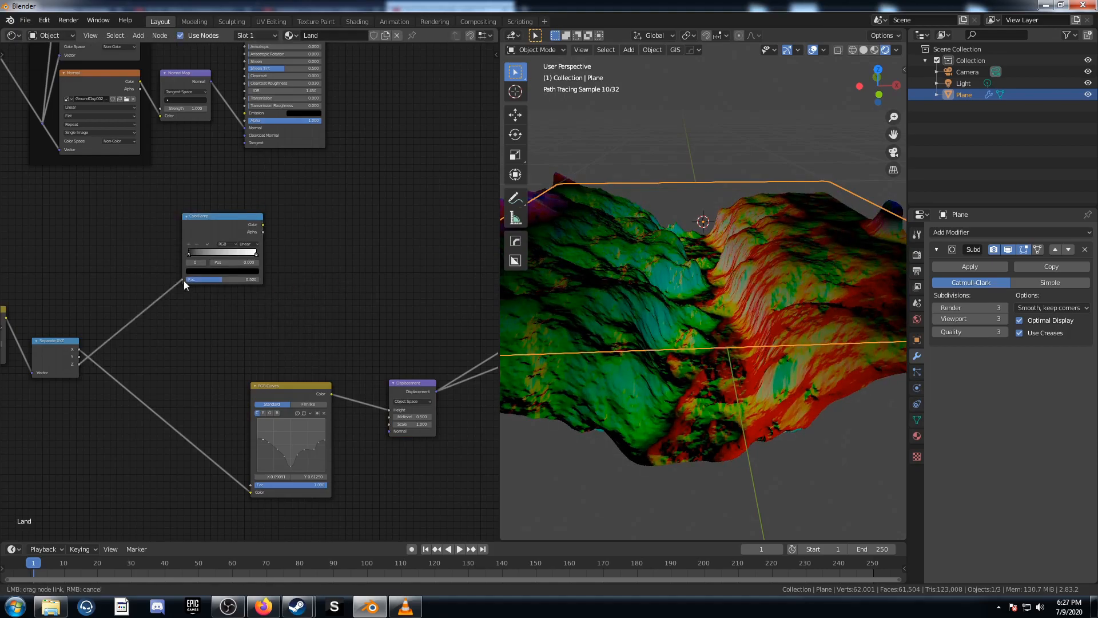
pyautogui.scroll(-1, 269, 315)
pyautogui.moveTo(283, 338); pyautogui.dragTo(173, 421, button='middle')
pyautogui.moveTo(129, 310); pyautogui.dragTo(207, 295)
# - Add a second ColorRamp above the first and feed its Fac from the RGB Curves color output
pyautogui.moveTo(268, 321); pyautogui.dragTo(228, 311, button='middle')
pyautogui.hotkey('shift', 'a')
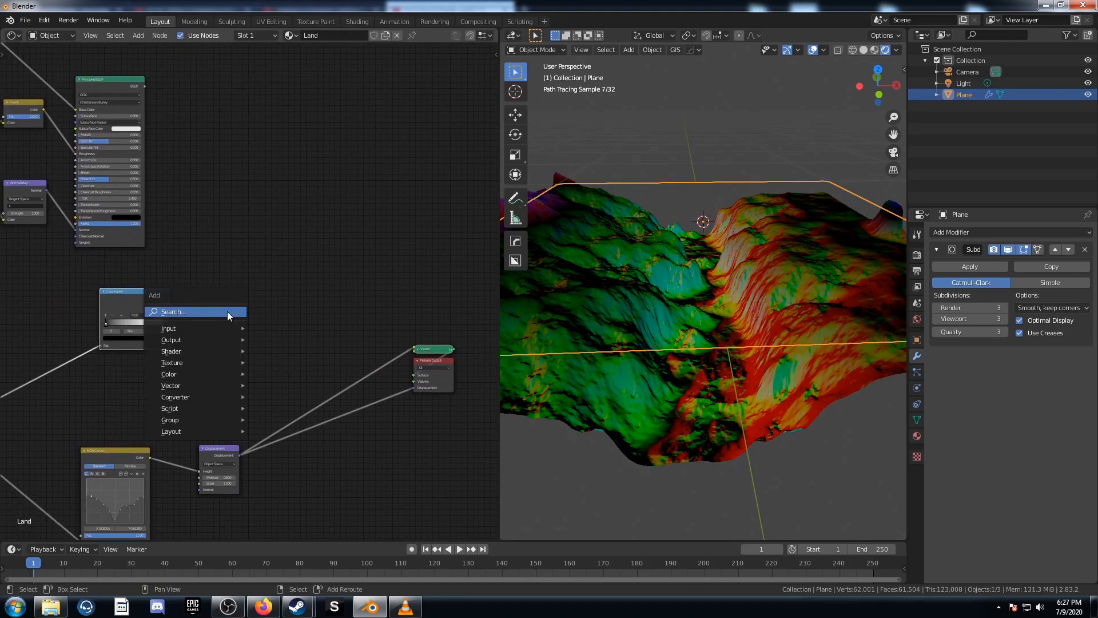
pyautogui.click(228, 311)
pyautogui.write('colorr')
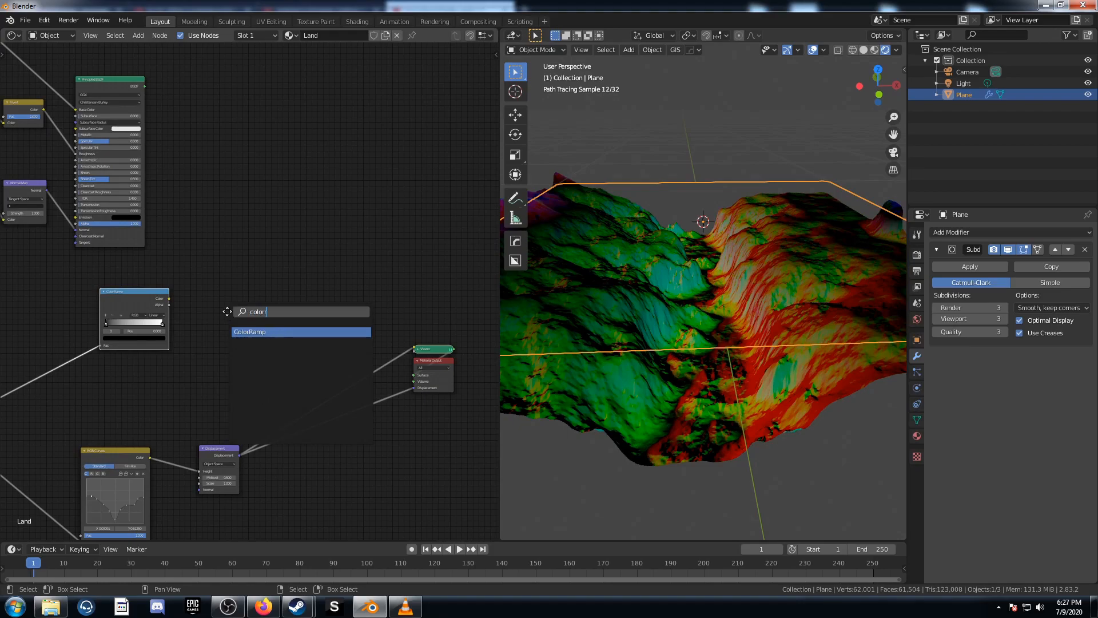
pyautogui.press('Return')
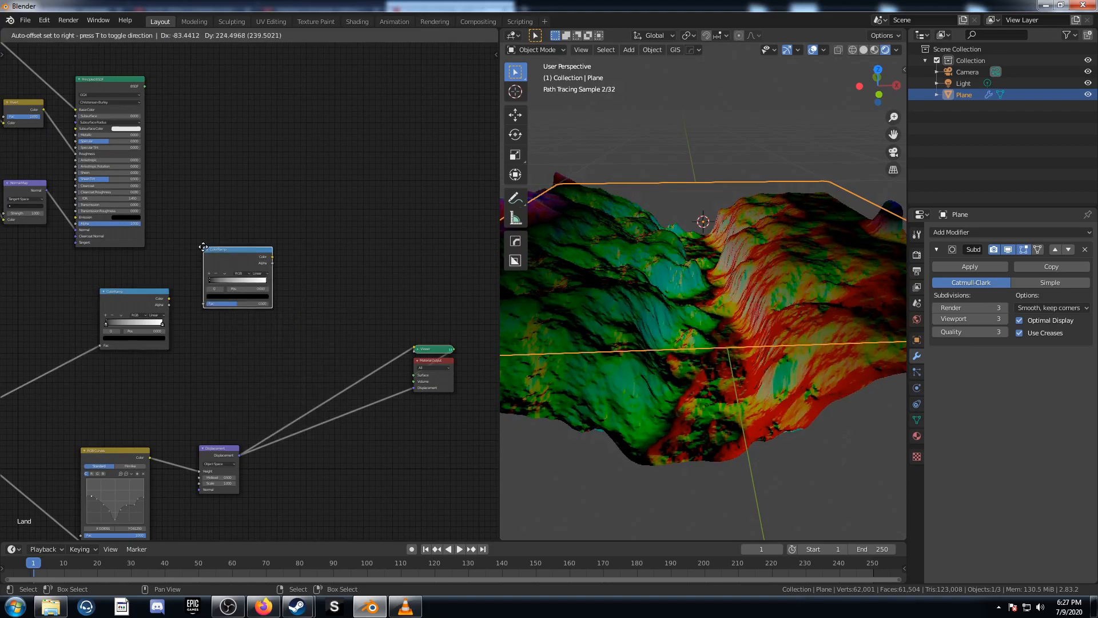
pyautogui.click(211, 224)
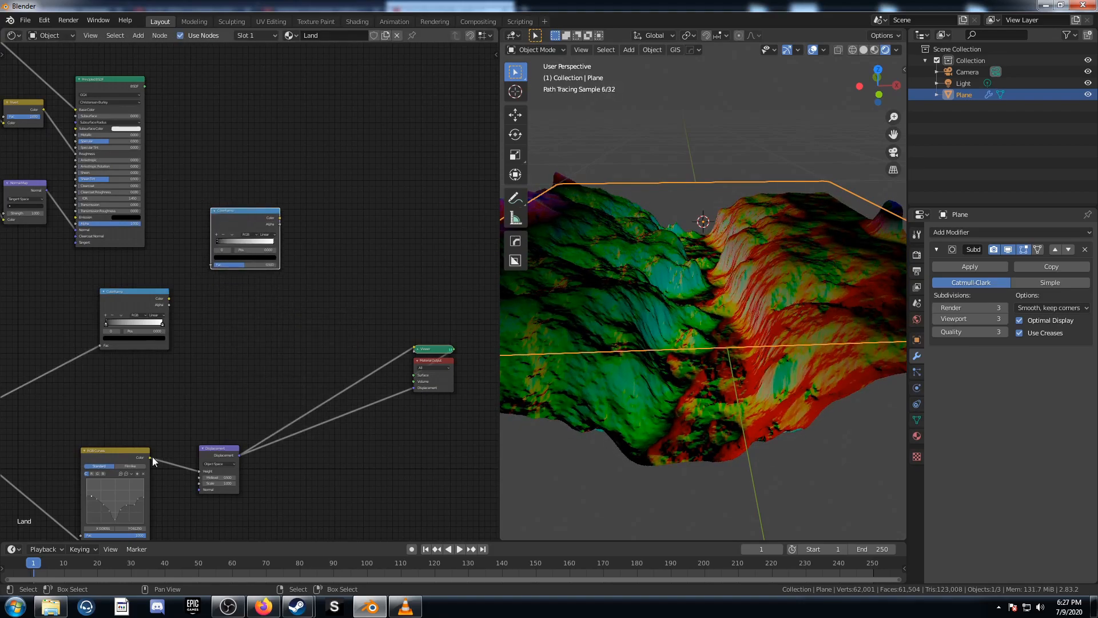
pyautogui.moveTo(150, 458); pyautogui.dragTo(181, 437)
pyautogui.moveTo(175, 349); pyautogui.dragTo(210, 265)
# - Add a Mix Shader node beside the ColorRamps and place a duplicate of it next to it
pyautogui.scroll(3, 259, 350)
pyautogui.moveTo(262, 354); pyautogui.dragTo(273, 311, button='middle')
pyautogui.scroll(-4, 262, 346)
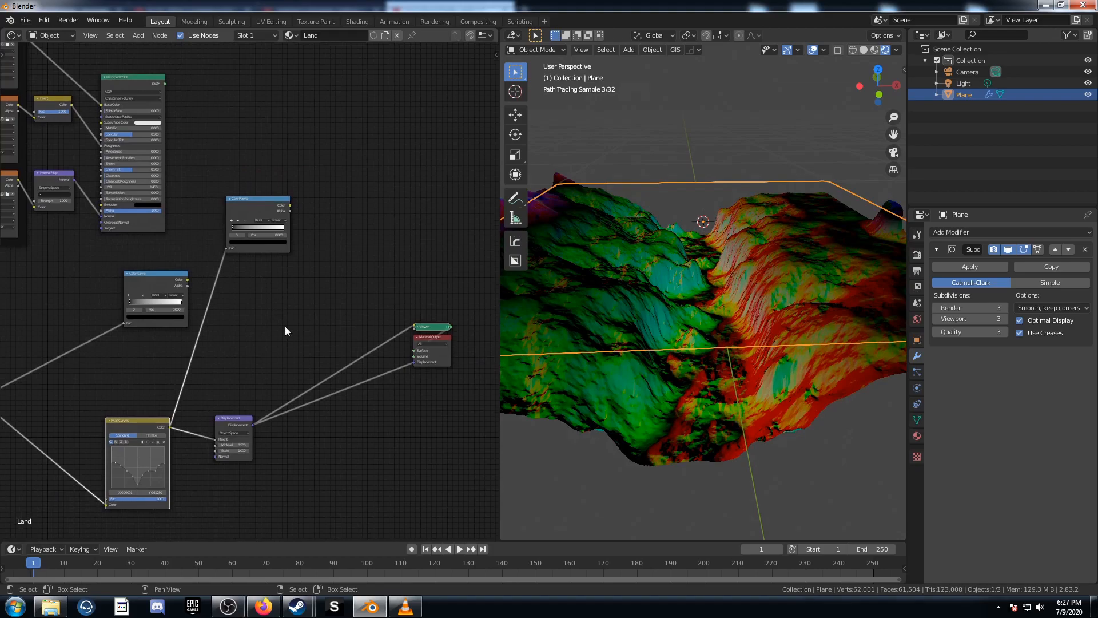
pyautogui.hotkey('shift', 'a')
pyautogui.click(286, 326)
pyautogui.write('mix')
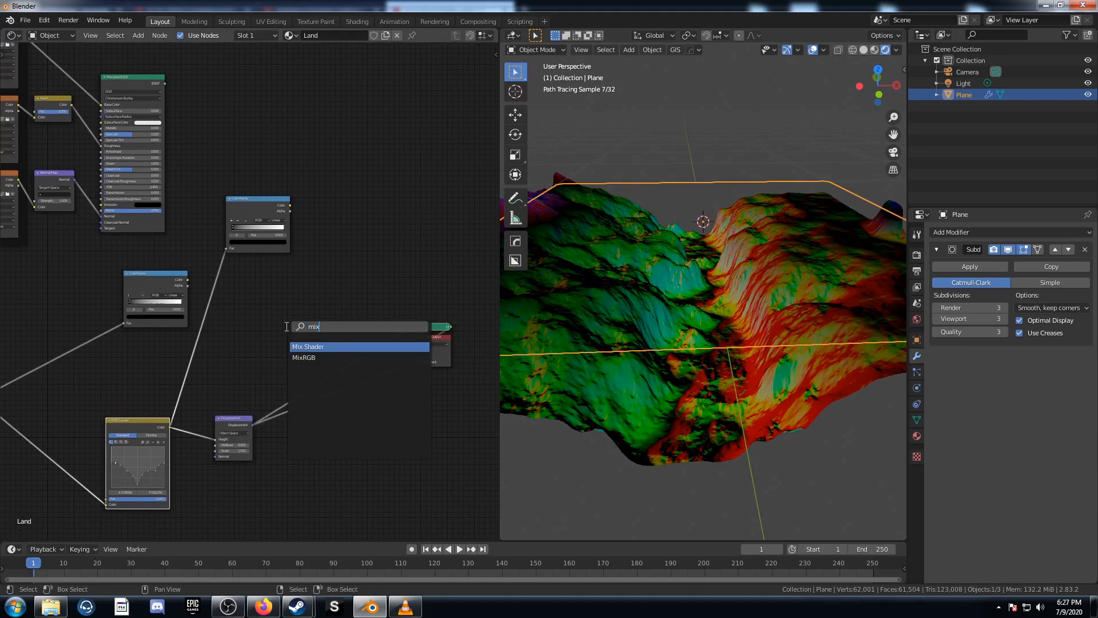
pyautogui.press('Return')
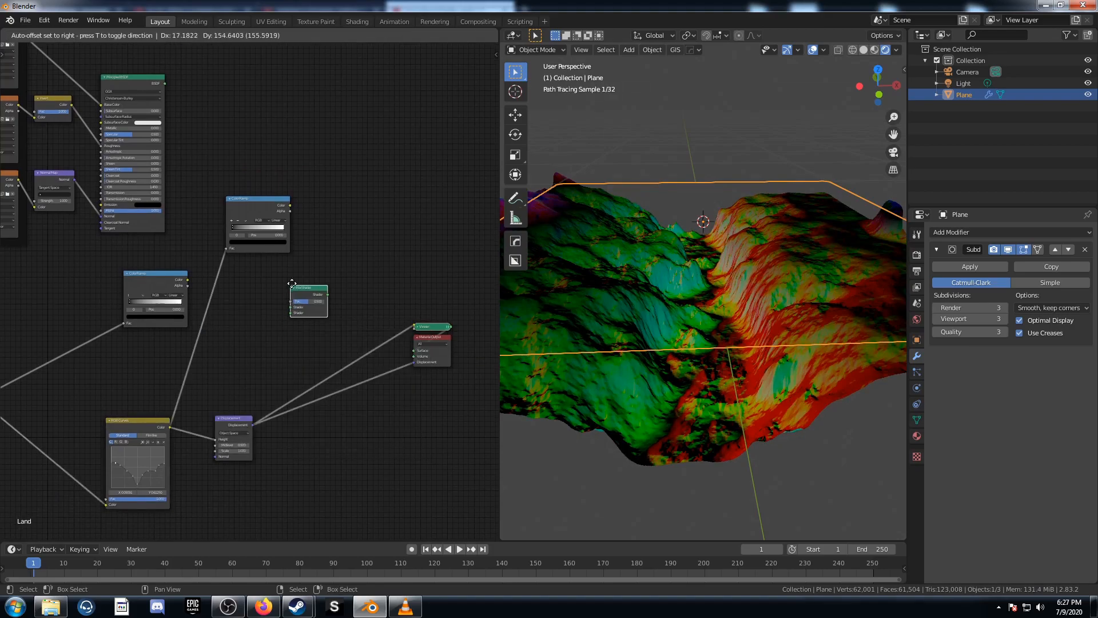
pyautogui.click(318, 292)
pyautogui.hotkey('shift', 'd')
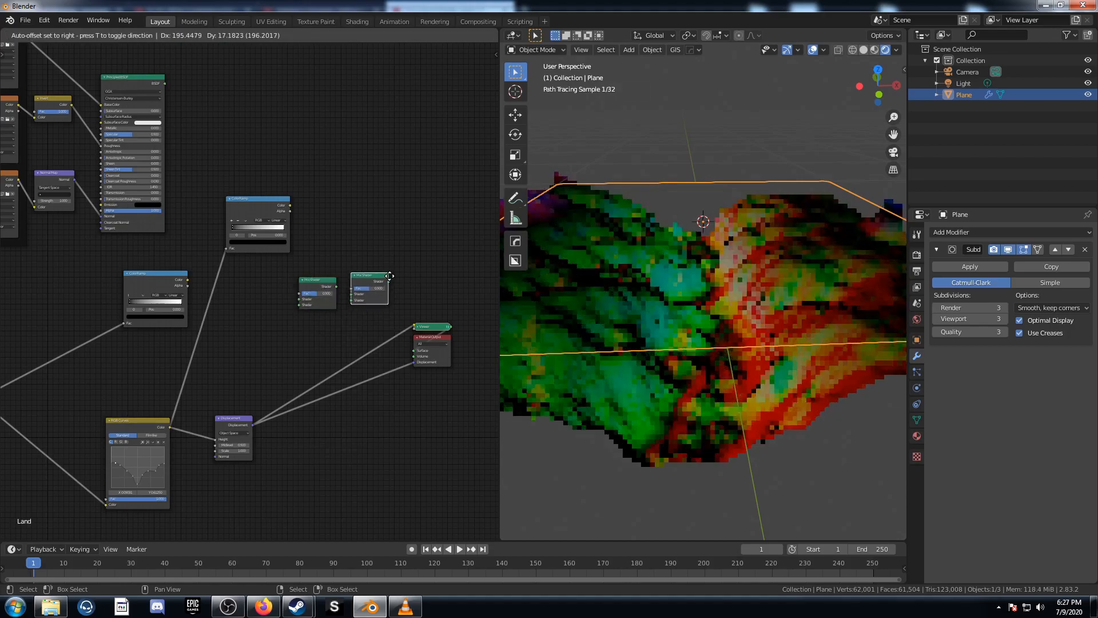
pyautogui.click(472, 274)
# - Connect the lower ColorRamp's color to the first Mix Shader's Fac and the upper ColorRamp's color to the second's Fac
pyautogui.scroll(-1, 282, 252)
pyautogui.moveTo(239, 246); pyautogui.dragTo(223, 340, button='middle')
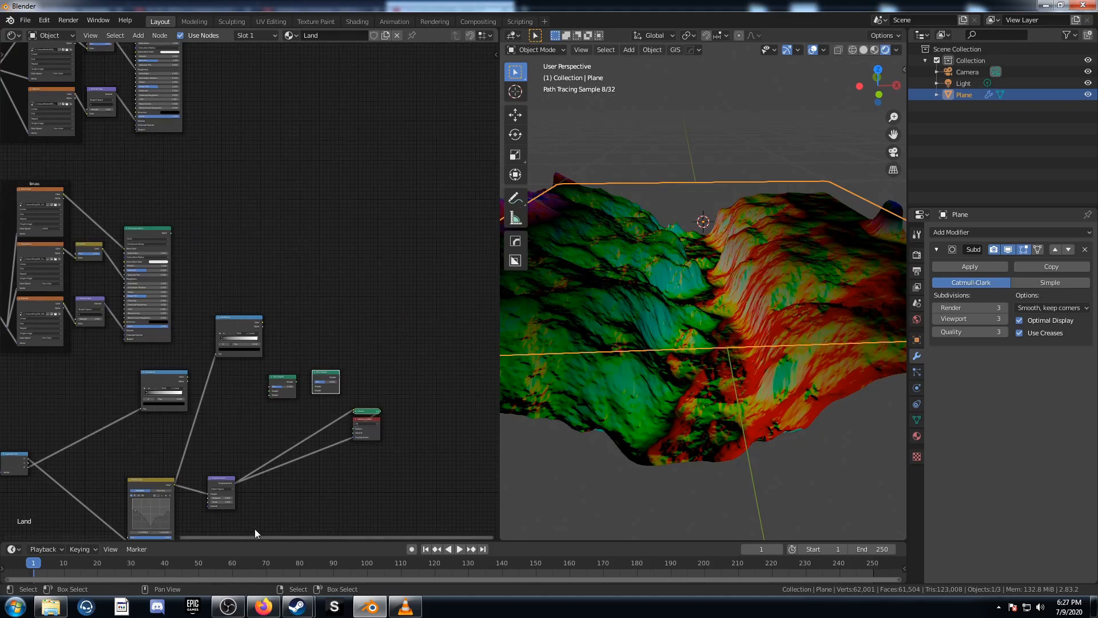
pyautogui.scroll(3, 145, 272)
pyautogui.scroll(2, 229, 251)
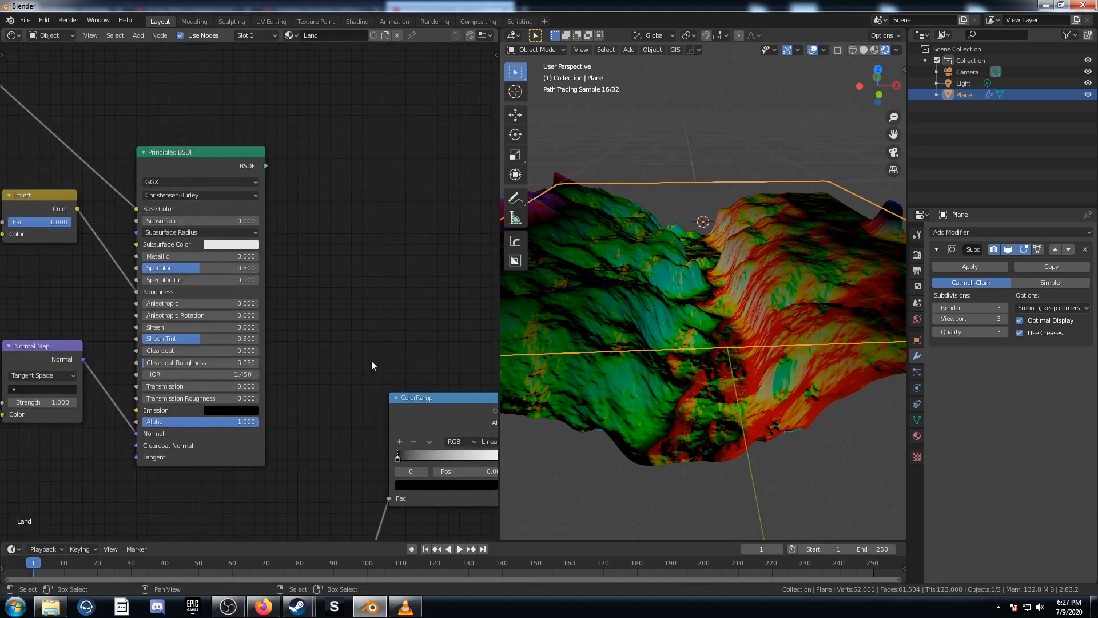
pyautogui.scroll(-4, 372, 364)
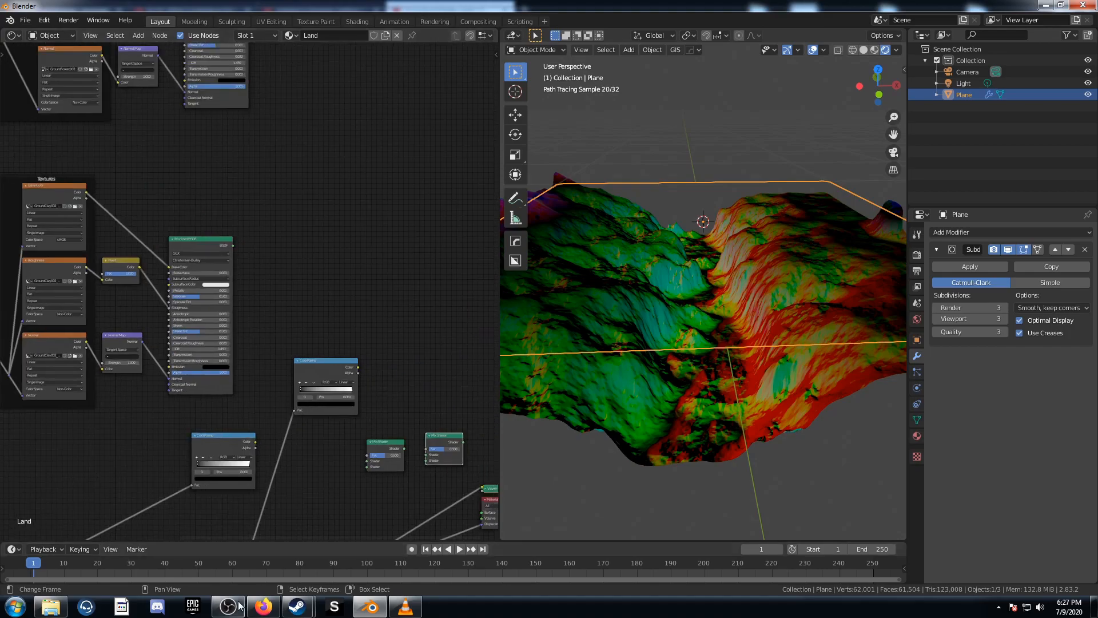
pyautogui.scroll(3, 376, 322)
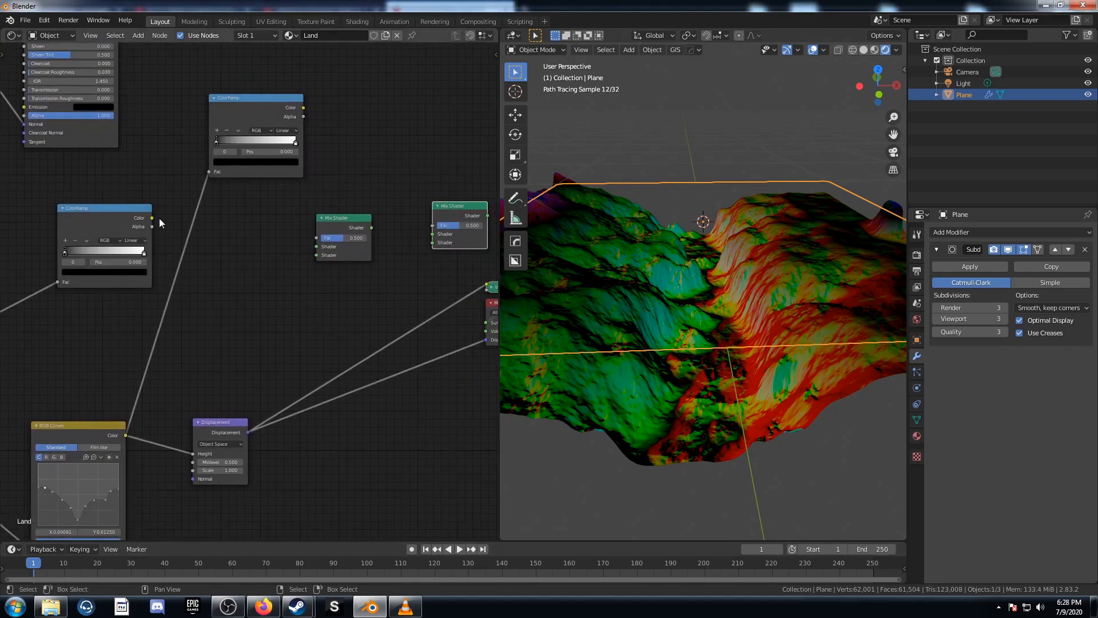
pyautogui.moveTo(152, 218); pyautogui.dragTo(321, 239)
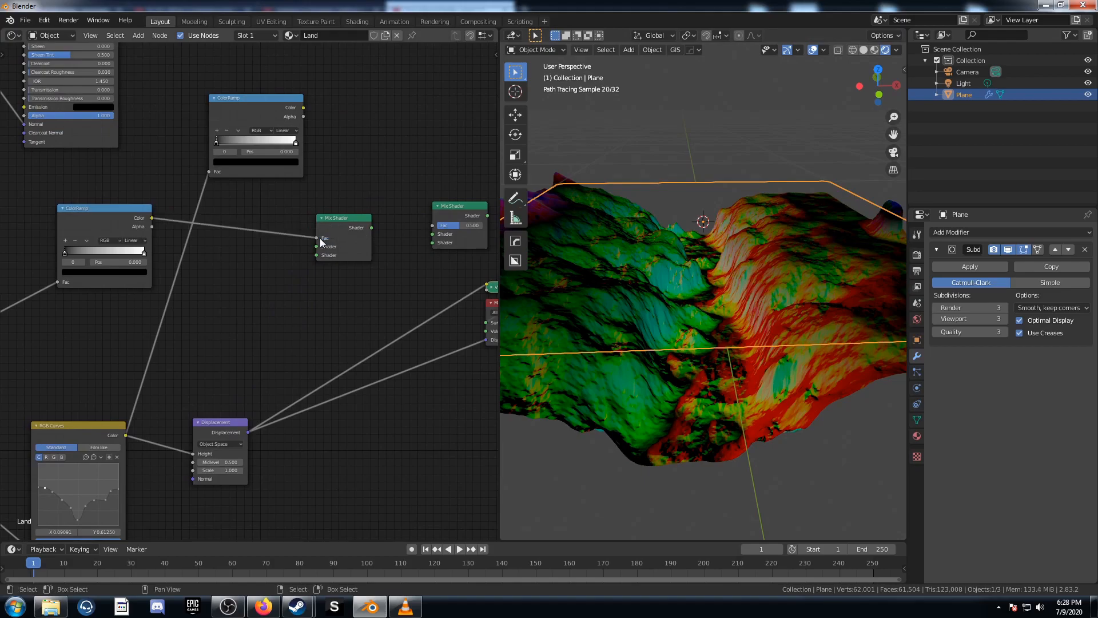
pyautogui.moveTo(326, 254); pyautogui.dragTo(277, 284, button='middle')
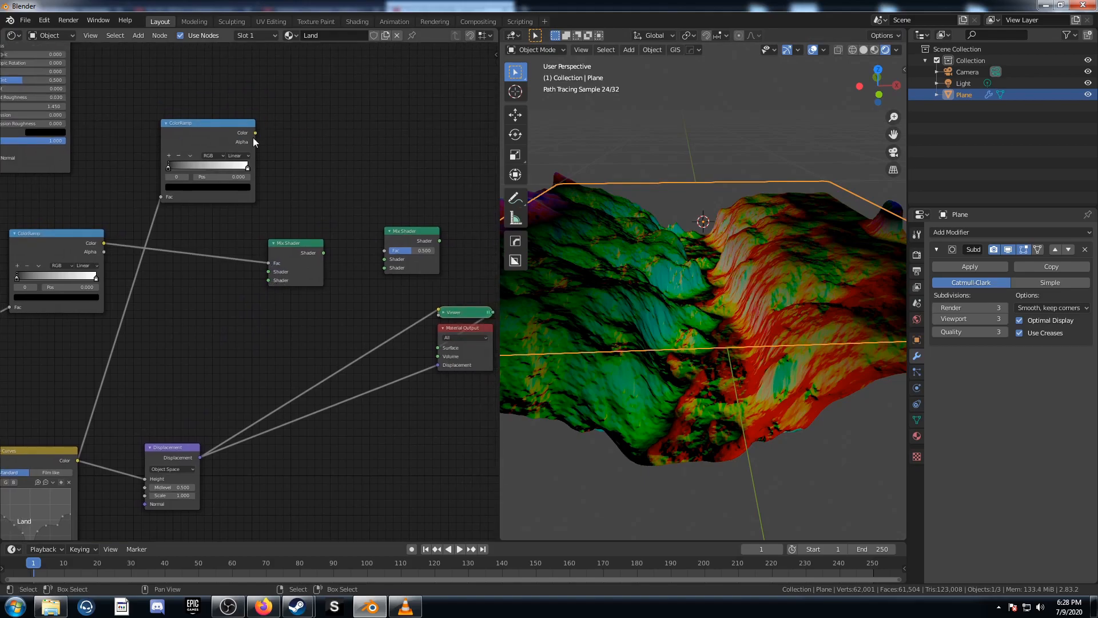
pyautogui.moveTo(255, 135); pyautogui.dragTo(384, 252)
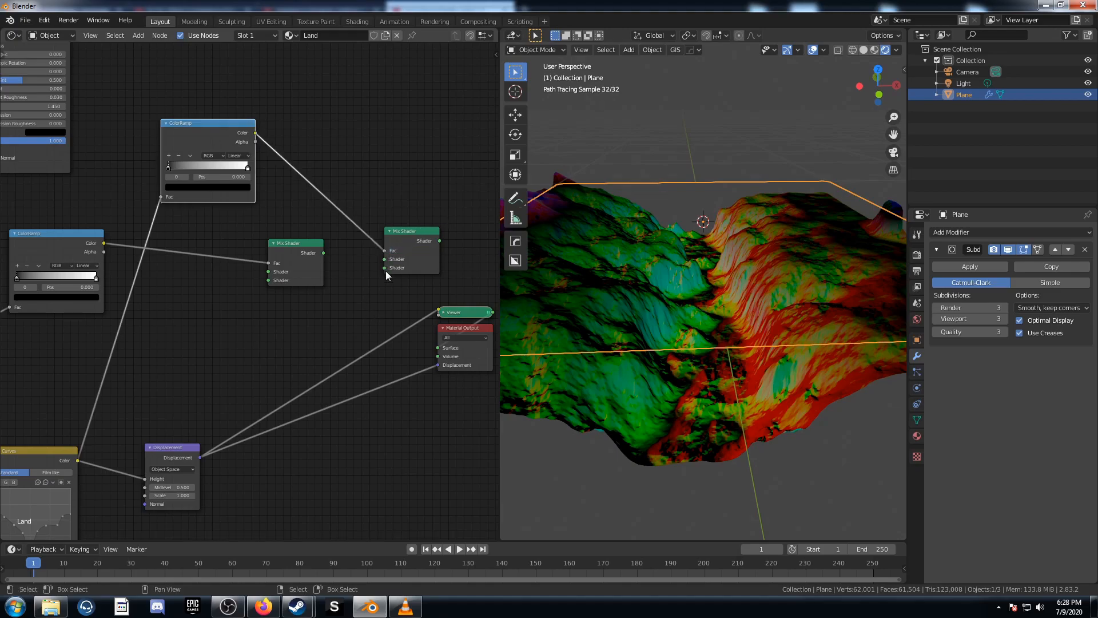
pyautogui.moveTo(301, 261); pyautogui.dragTo(305, 264)
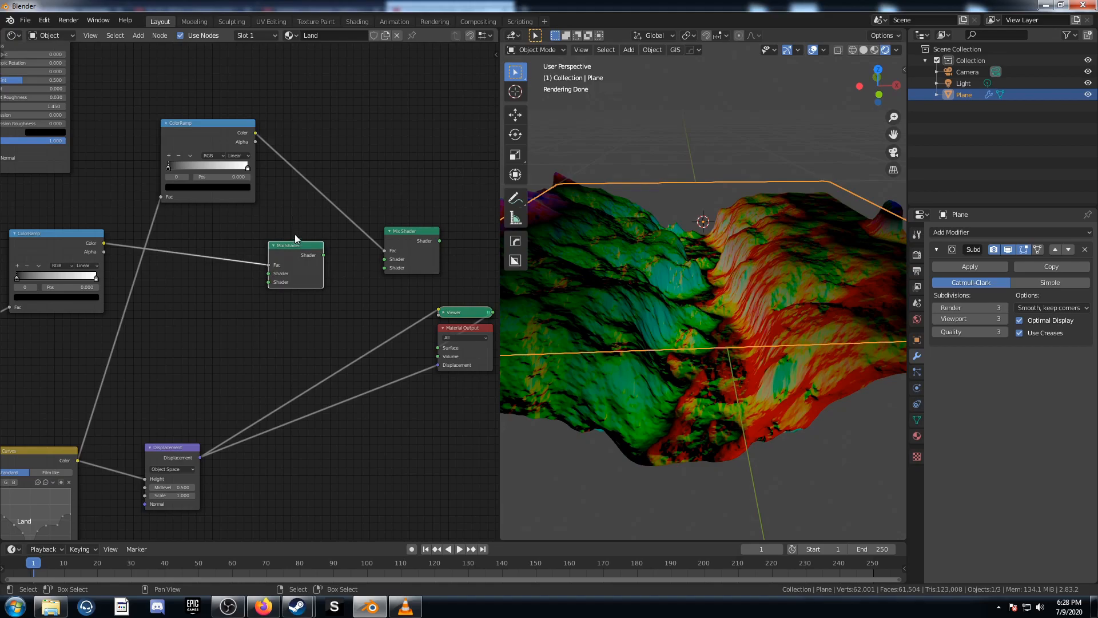
# - Set the black stop of the lower ColorRamp to position 0.5
pyautogui.moveTo(369, 300); pyautogui.dragTo(370, 283, button='middle')
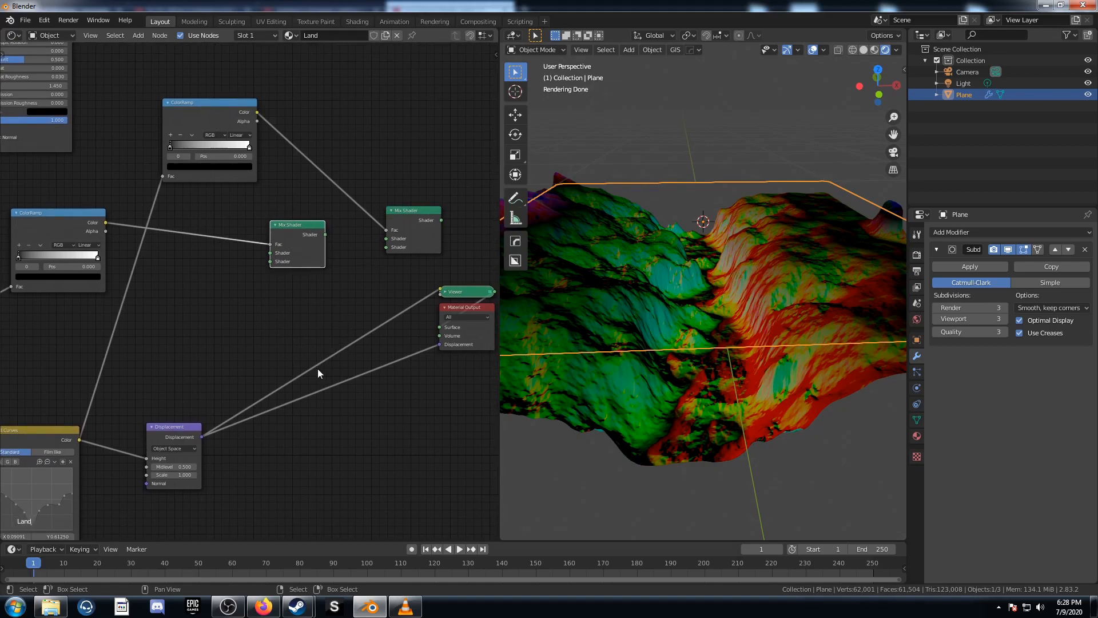
pyautogui.moveTo(317, 368); pyautogui.dragTo(331, 376, button='middle')
pyautogui.scroll(3, 280, 370)
pyautogui.moveTo(176, 350); pyautogui.dragTo(320, 402, button='middle')
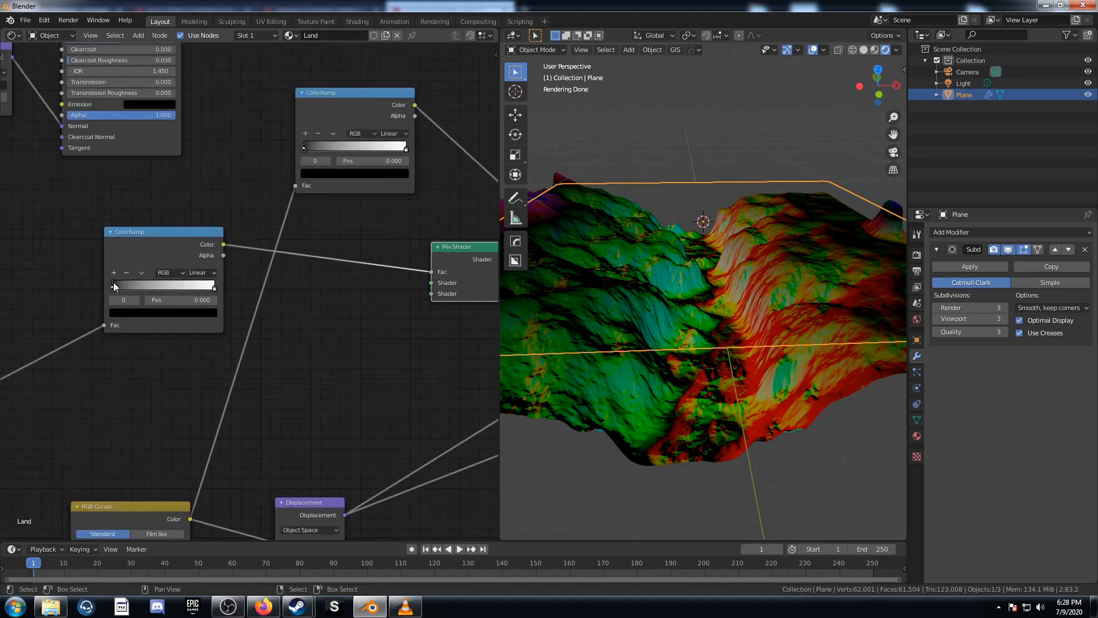
pyautogui.doubleClick(196, 301)
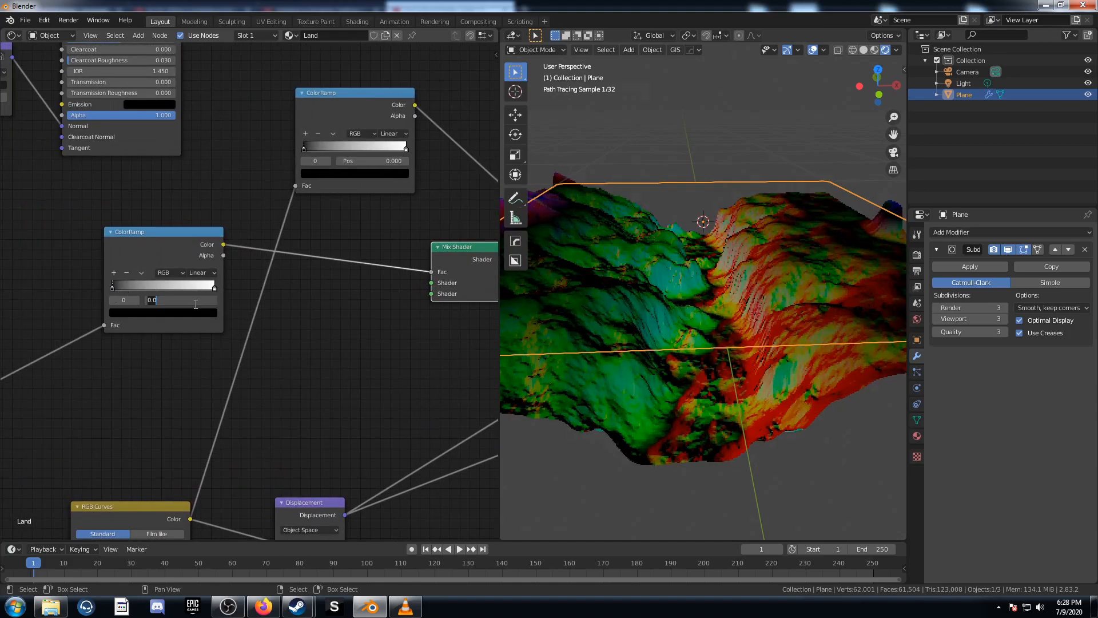
pyautogui.write('.5')
pyautogui.press('Return')
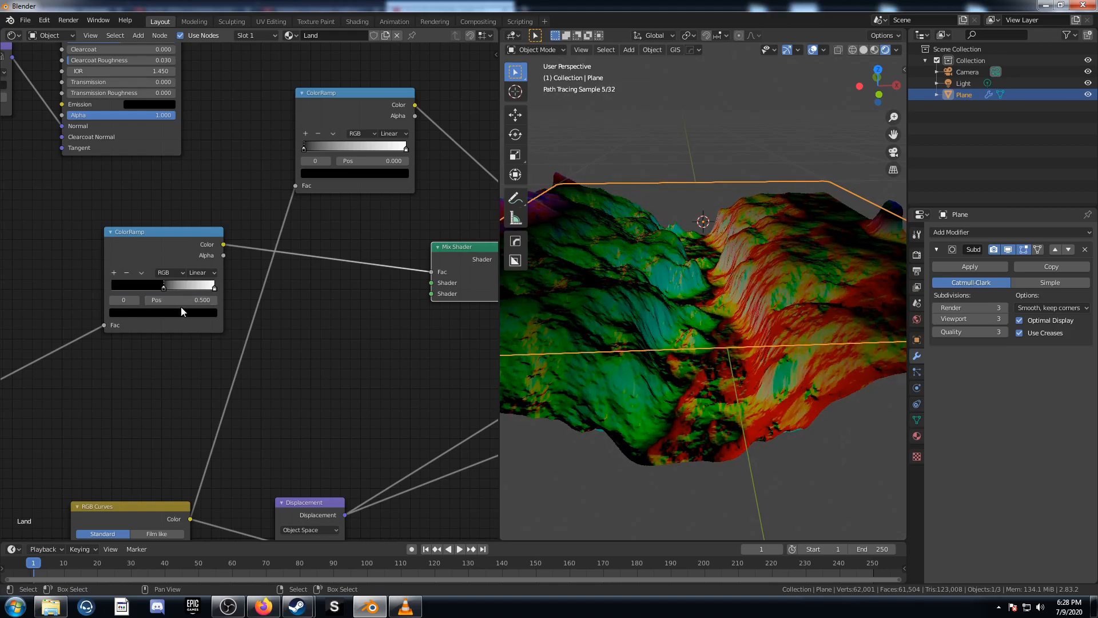
# - Set the white stop of the lower ColorRamp to position 0.577
pyautogui.scroll(2, 161, 309)
pyautogui.scroll(1, 163, 310)
pyautogui.click(204, 288)
pyautogui.doubleClick(187, 303)
pyautogui.write('.577')
pyautogui.press('Return')
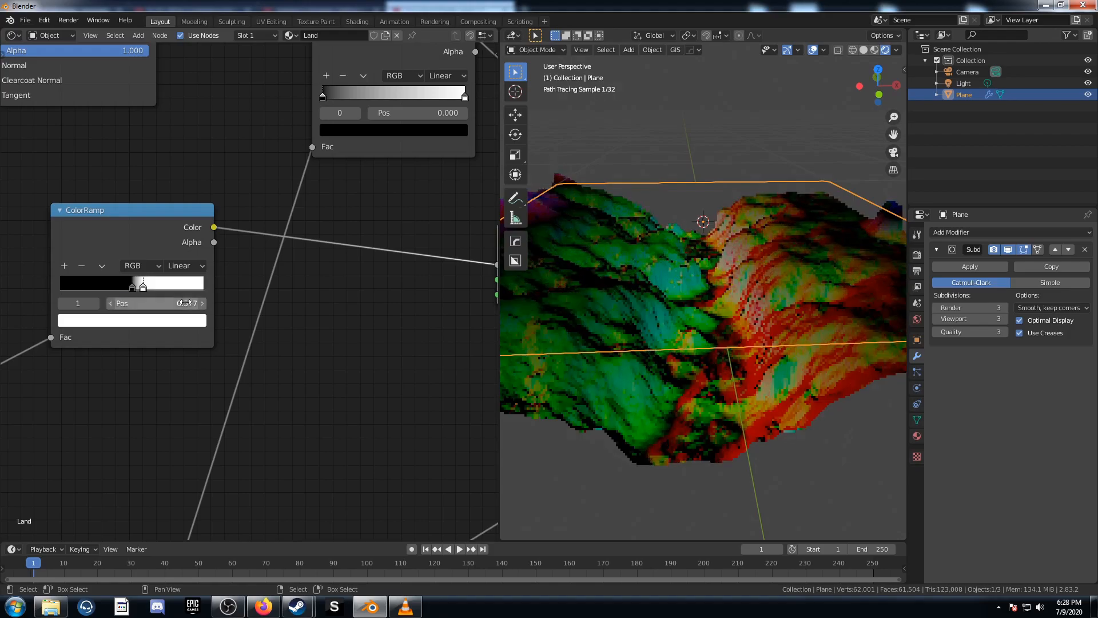
# - Set the black stop of the upper ColorRamp to position 0.286
pyautogui.scroll(-4, 108, 316)
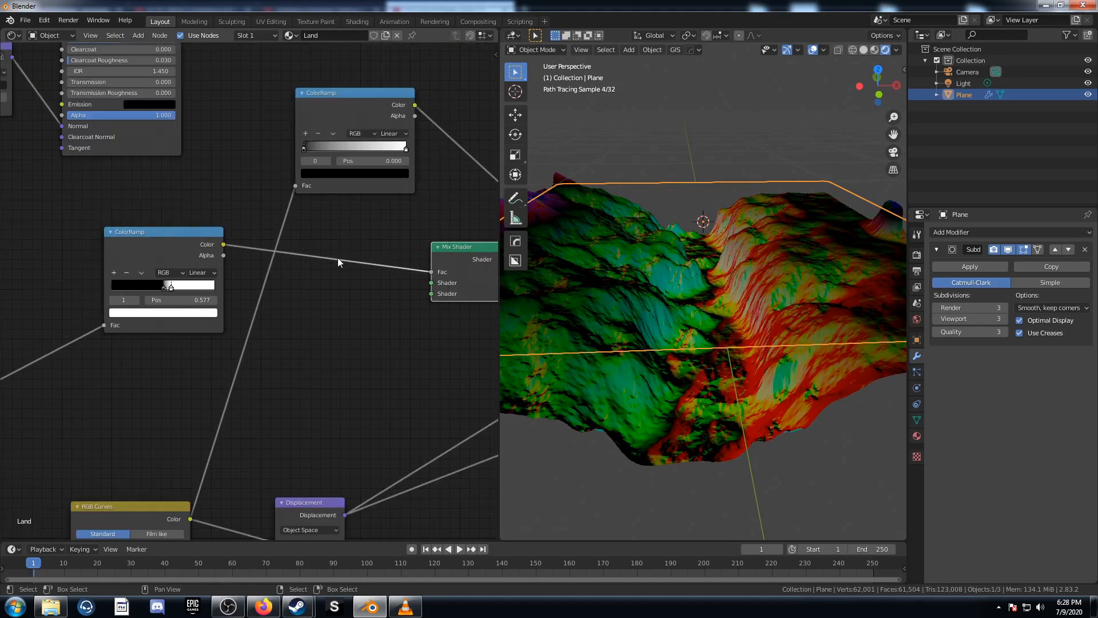
pyautogui.moveTo(348, 226); pyautogui.dragTo(248, 370, button='middle')
pyautogui.scroll(5, 249, 371)
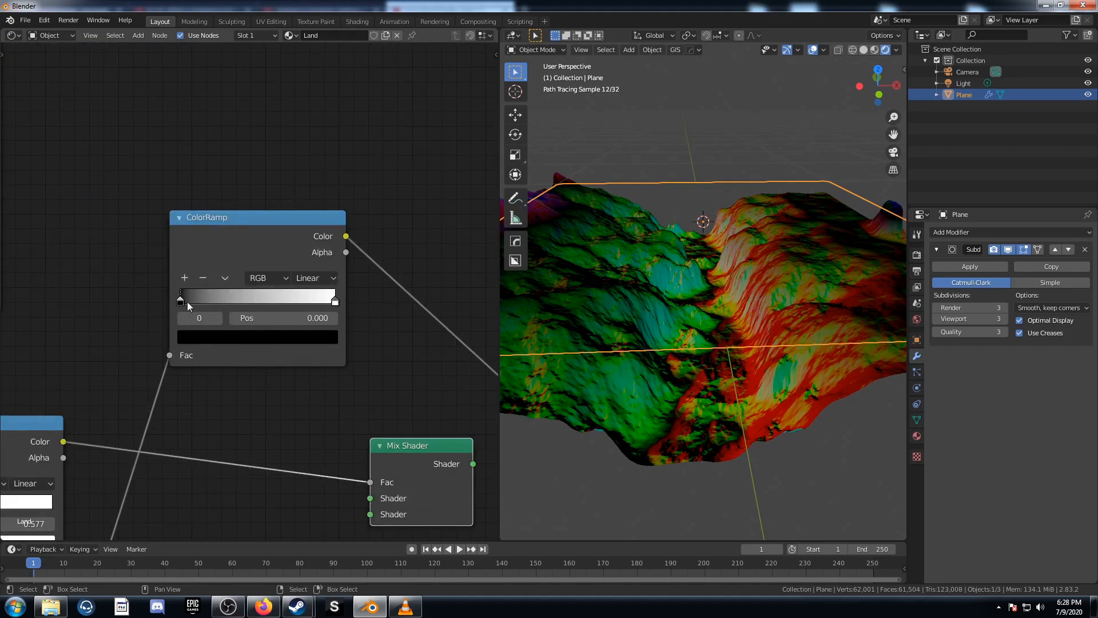
pyautogui.click(279, 318)
pyautogui.write('.286')
pyautogui.press('Return')
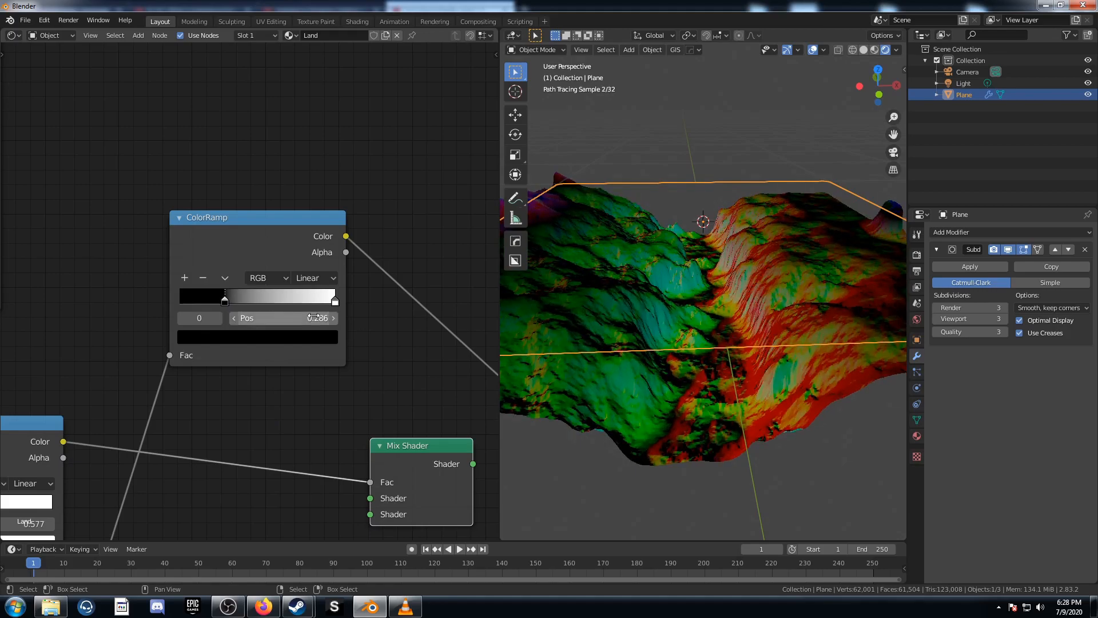
# - Set the white stop of the upper ColorRamp to position 0.318
pyautogui.click(335, 302)
pyautogui.click(314, 317)
pyautogui.write('.3')
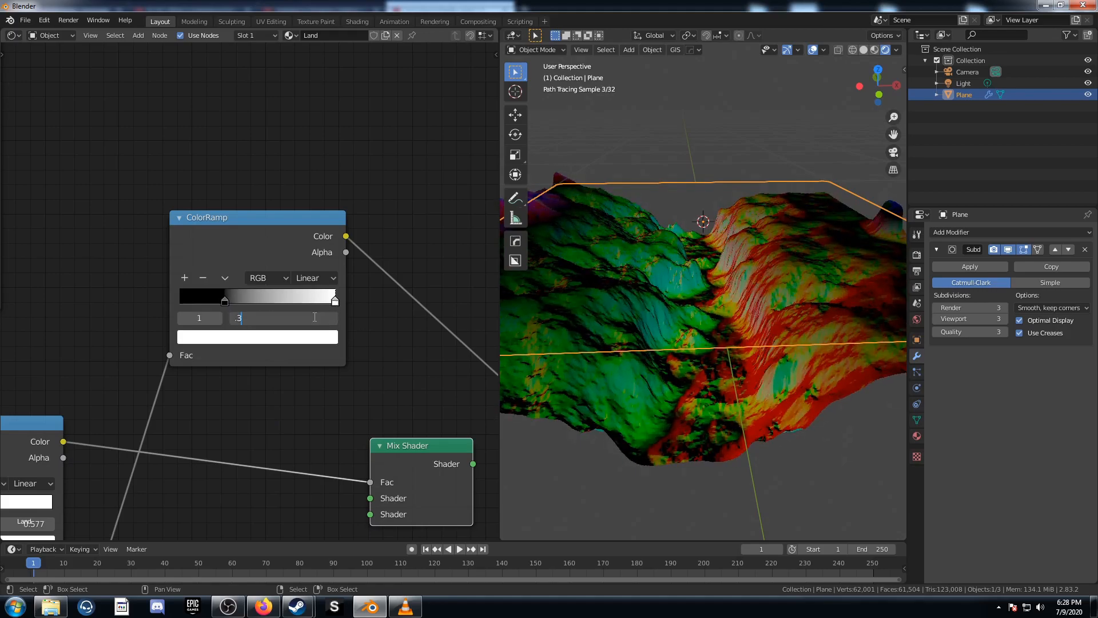
pyautogui.write('18')
pyautogui.press('Return')
# - Preview the lower ColorRamp's output on the terrain through the Viewer node and examine the black-and-white mask
pyautogui.scroll(-4, 314, 317)
pyautogui.moveTo(299, 367); pyautogui.dragTo(344, 253, button='middle')
pyautogui.scroll(-1, 290, 356)
pyautogui.scroll(-1, 290, 360)
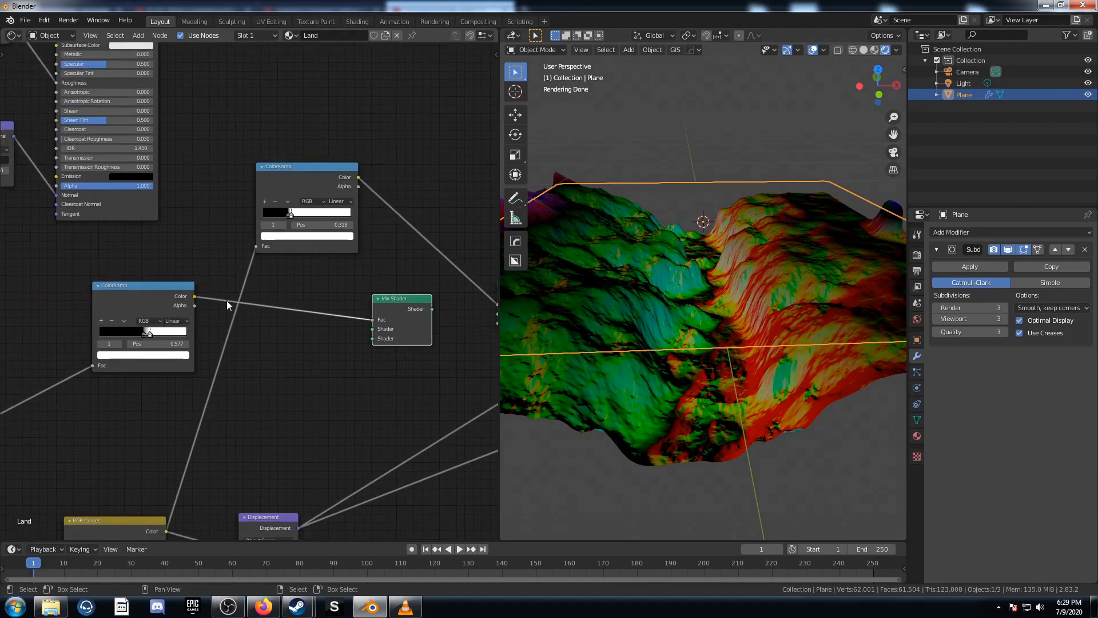
pyautogui.keyDown('ctrl'); pyautogui.keyDown('shift'); pyautogui.click(161, 294); pyautogui.keyUp('shift'); pyautogui.keyUp('ctrl')
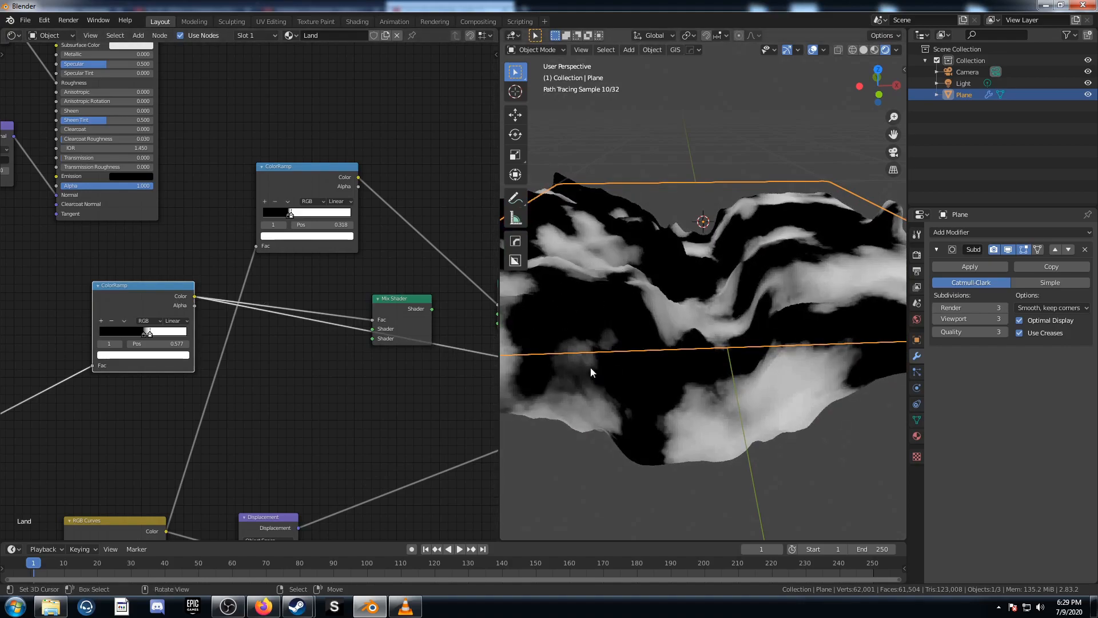
pyautogui.scroll(-4, 274, 418)
pyautogui.moveTo(182, 421); pyautogui.dragTo(333, 345, button='middle')
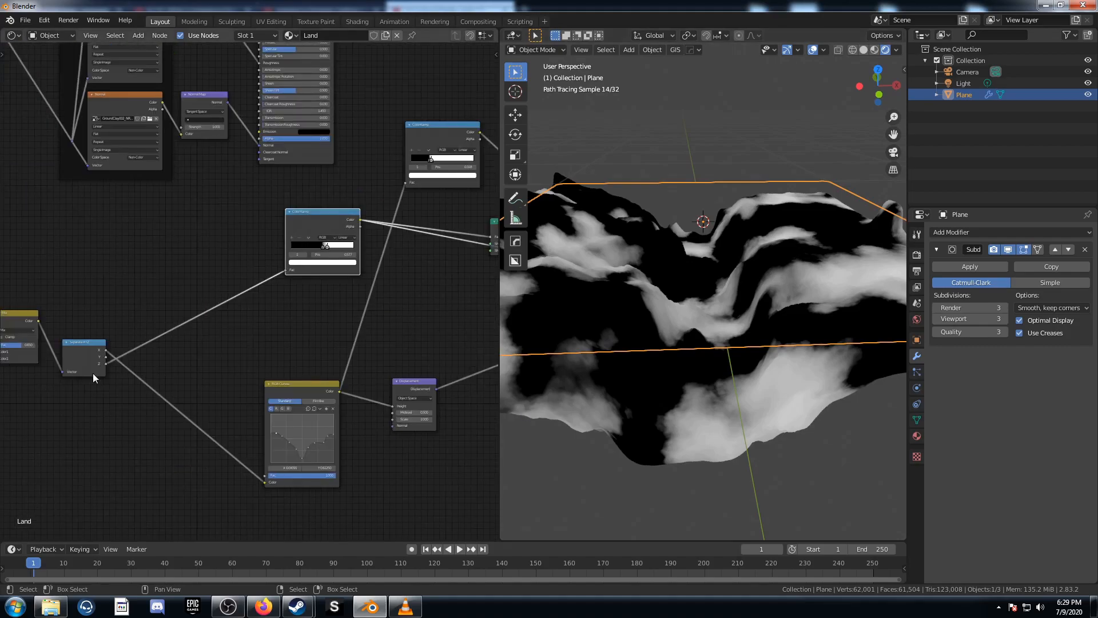
pyautogui.moveTo(446, 283); pyautogui.dragTo(296, 326, button='middle')
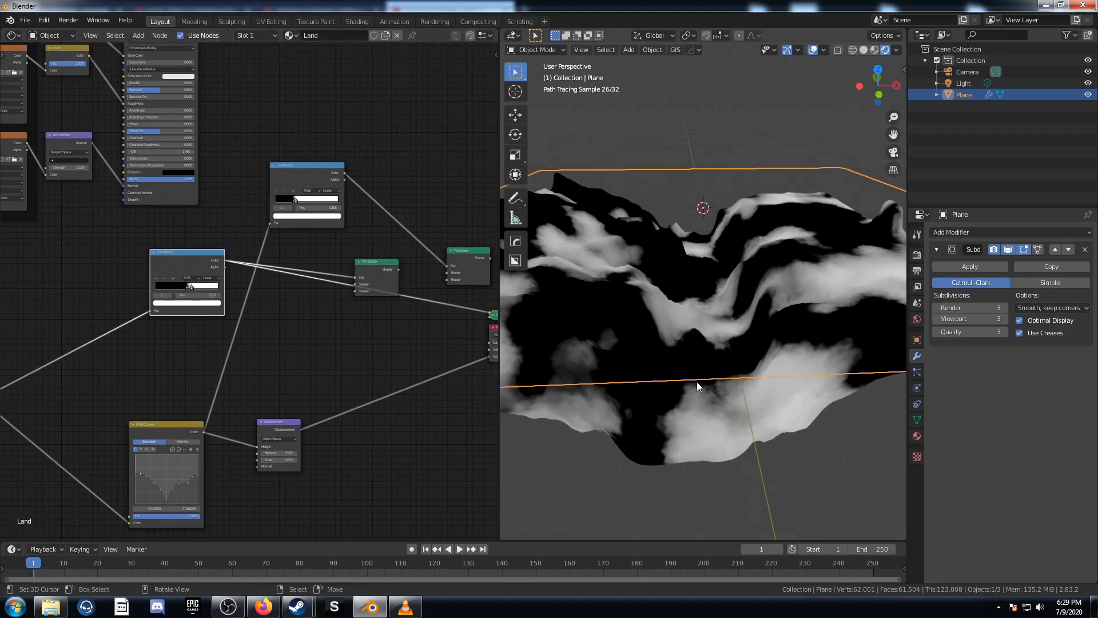
pyautogui.scroll(3, 697, 383)
pyautogui.scroll(-4, 681, 352)
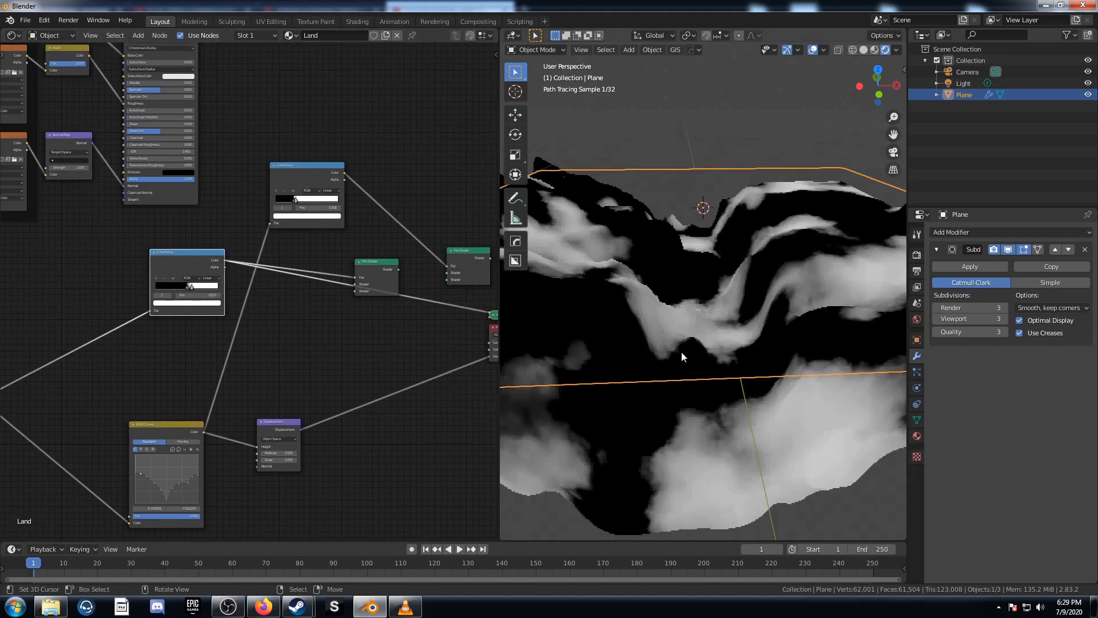
# - Move the ColorRamp and Mix Shader nodes together farther away from the clay Principled BSDF
pyautogui.moveTo(228, 243); pyautogui.dragTo(259, 299, button='middle')
pyautogui.scroll(-2, 261, 300)
pyautogui.moveTo(349, 378); pyautogui.dragTo(224, 289, button='middle')
pyautogui.moveTo(191, 387); pyautogui.dragTo(200, 306, button='middle')
pyautogui.moveTo(91, 448); pyautogui.dragTo(479, 142)
pyautogui.press('g')
pyautogui.click(392, 348)
pyautogui.moveTo(377, 268); pyautogui.dragTo(343, 319, button='middle')
# - Raise the two Mix Shaders above the ColorRamps, placing the second Mix Shader above the first
pyautogui.press('g')
pyautogui.moveTo(333, 277); pyautogui.dragTo(298, 92)
pyautogui.click(330, 287)
pyautogui.moveTo(418, 279); pyautogui.dragTo(323, 509)
pyautogui.moveTo(319, 210); pyautogui.dragTo(410, 382, button='middle')
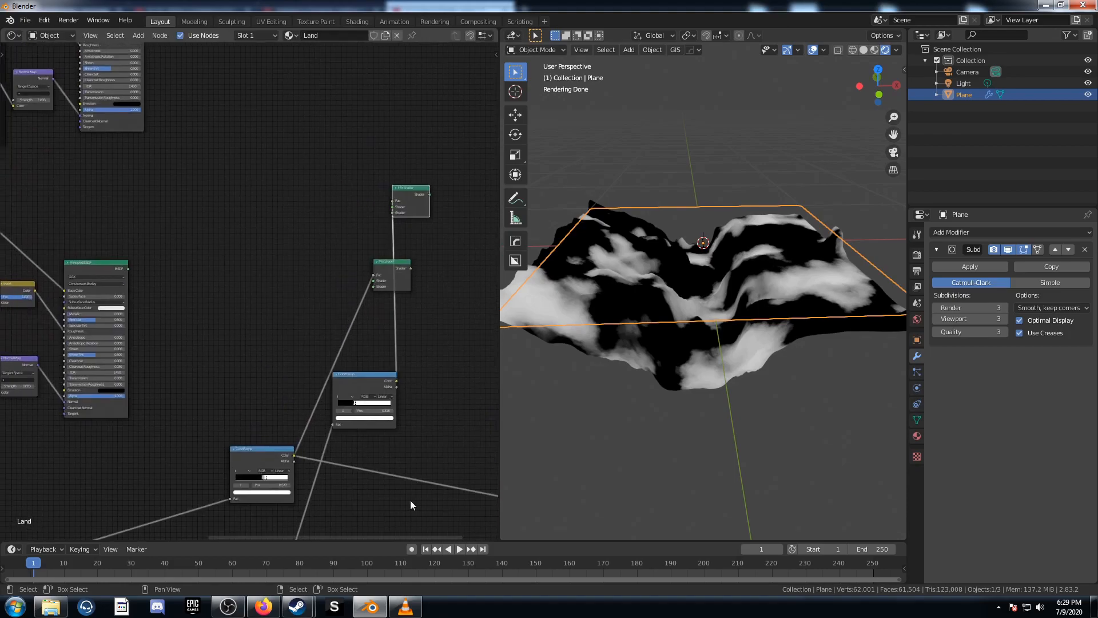
pyautogui.scroll(2, 309, 359)
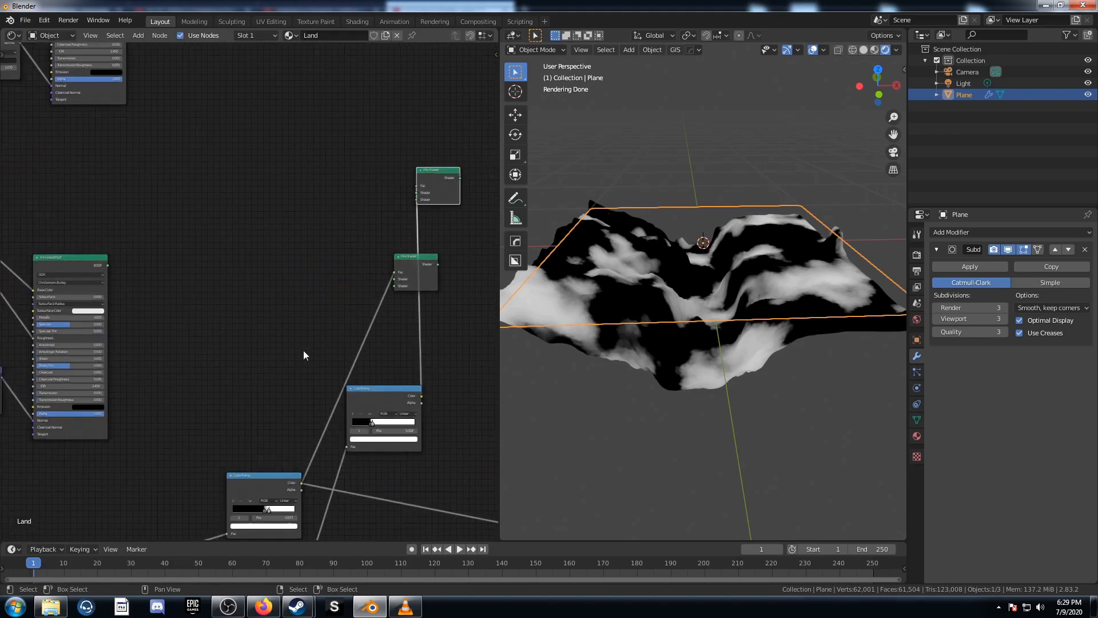
# - Connect the forest ground and clay Principled BSDFs to the first Mix Shader's two Shader inputs, and shift the second Mix Shader farther from it
pyautogui.moveTo(297, 312); pyautogui.dragTo(284, 414, button='middle')
pyautogui.scroll(-5, 283, 412)
pyautogui.moveTo(155, 122); pyautogui.dragTo(338, 357)
pyautogui.moveTo(143, 349); pyautogui.dragTo(338, 362)
pyautogui.moveTo(368, 287); pyautogui.dragTo(451, 336)
pyautogui.moveTo(408, 475); pyautogui.dragTo(420, 438, button='middle')
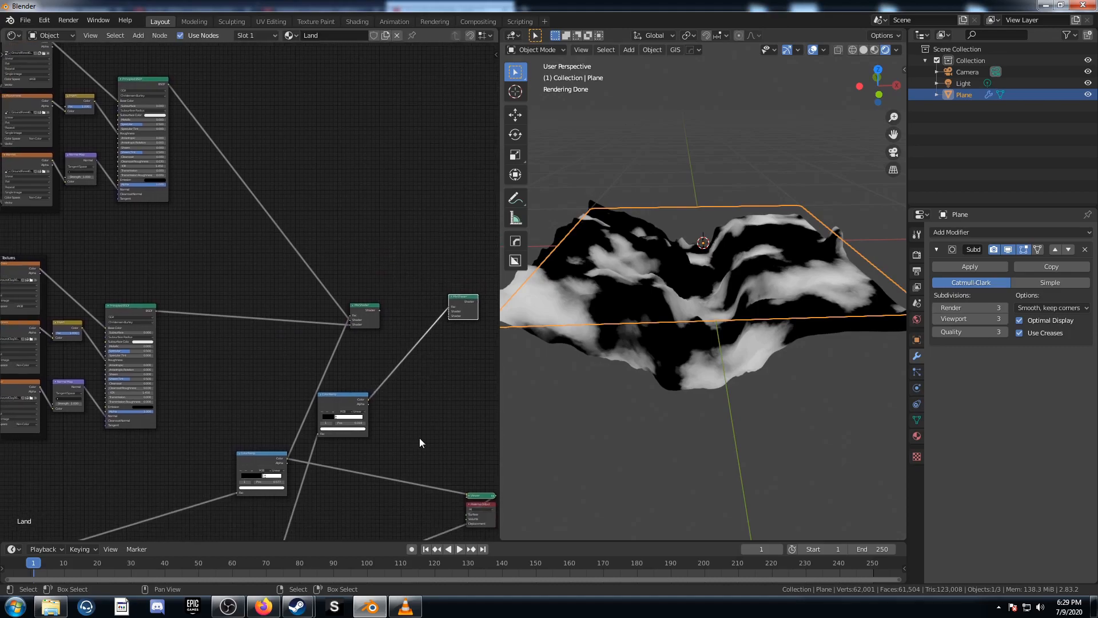
# - Preview the upper ColorRamp's output on the terrain through the Viewer node and examine the valley-floor mask from a lower angle
pyautogui.scroll(-3, 415, 372)
pyautogui.moveTo(417, 366); pyautogui.dragTo(369, 290, button='middle')
pyautogui.scroll(4, 322, 336)
pyautogui.moveTo(321, 337); pyautogui.dragTo(282, 296, button='middle')
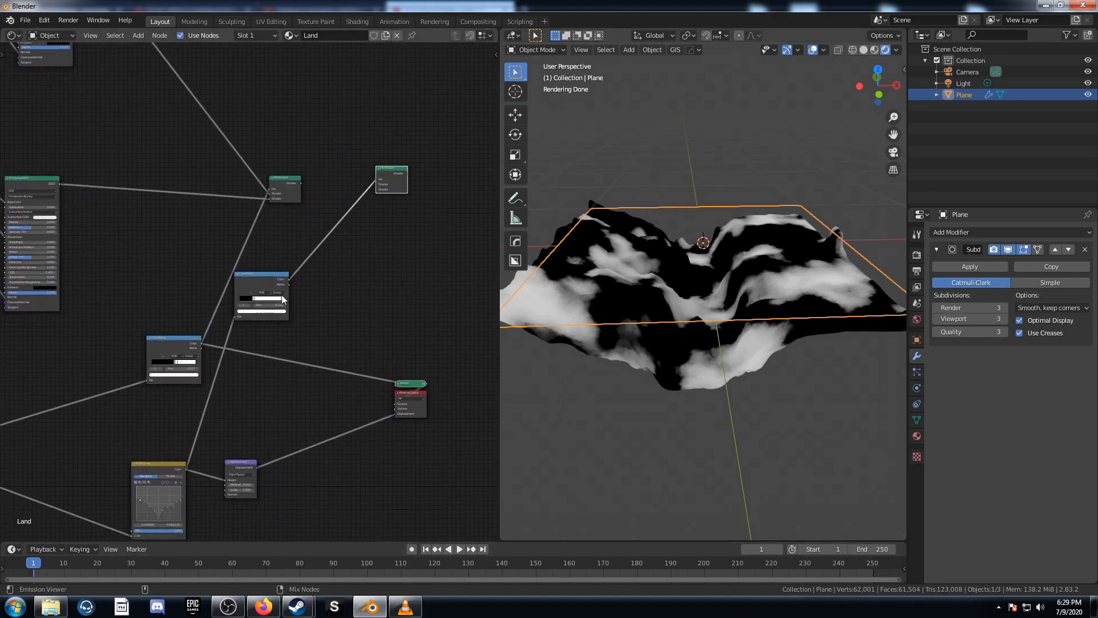
pyautogui.keyDown('ctrl'); pyautogui.keyDown('shift'); pyautogui.click(275, 276); pyautogui.keyUp('shift'); pyautogui.keyUp('ctrl')
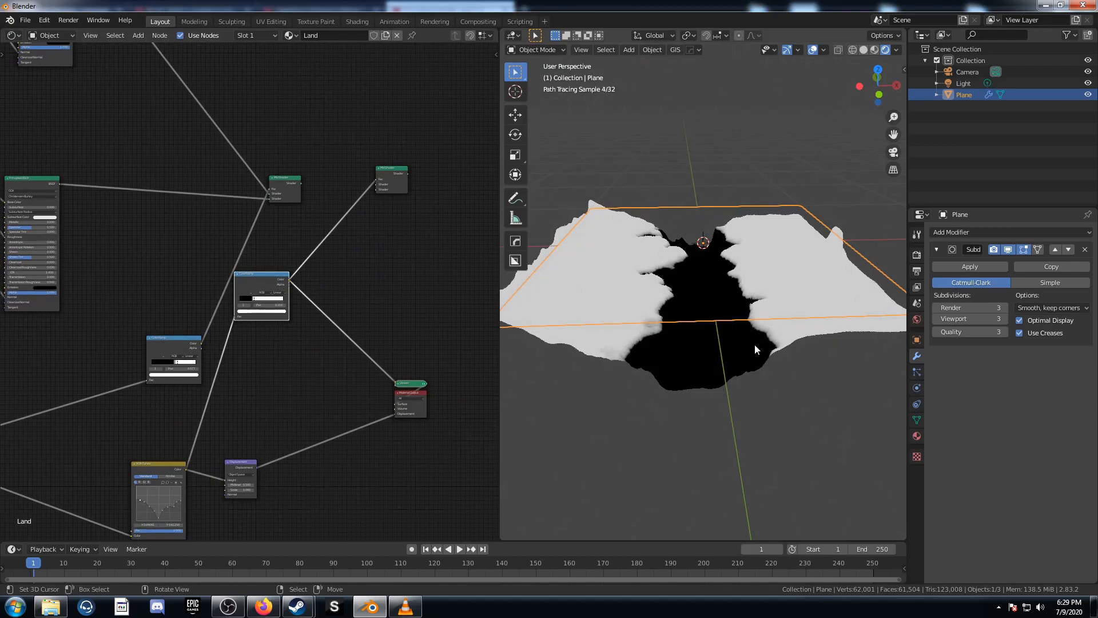
pyautogui.moveTo(744, 357); pyautogui.dragTo(708, 323, button='middle')
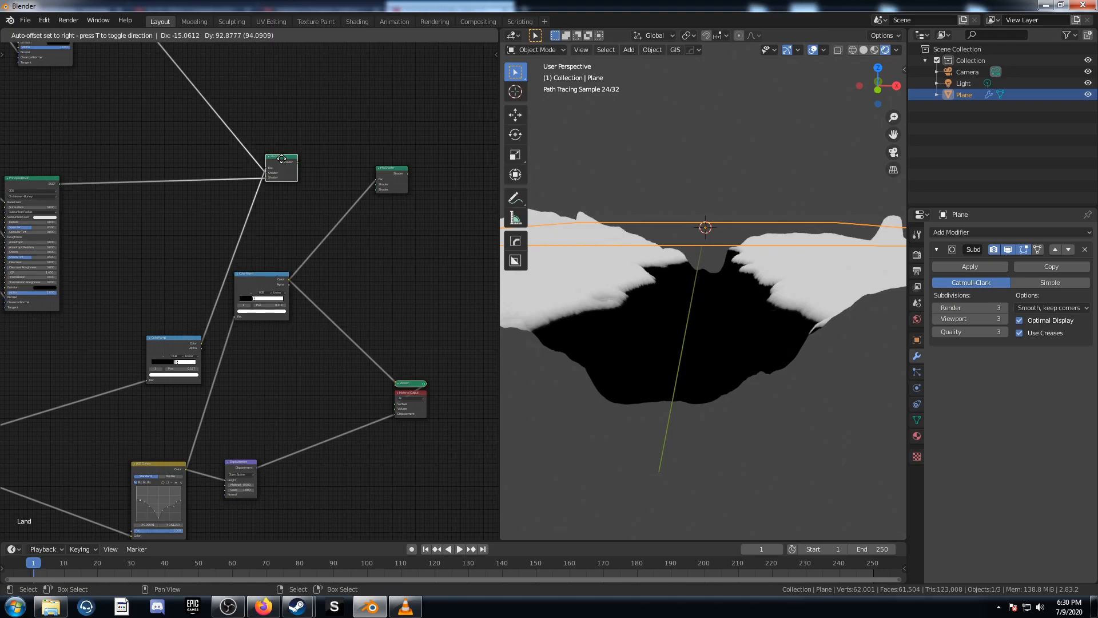
# - Connect the first Mix Shader to the second Mix Shader's lower Shader input and the cliff rock Principled BSDF to its upper one
pyautogui.moveTo(299, 198); pyautogui.dragTo(302, 234, button='middle')
pyautogui.moveTo(172, 210); pyautogui.dragTo(204, 289, button='middle')
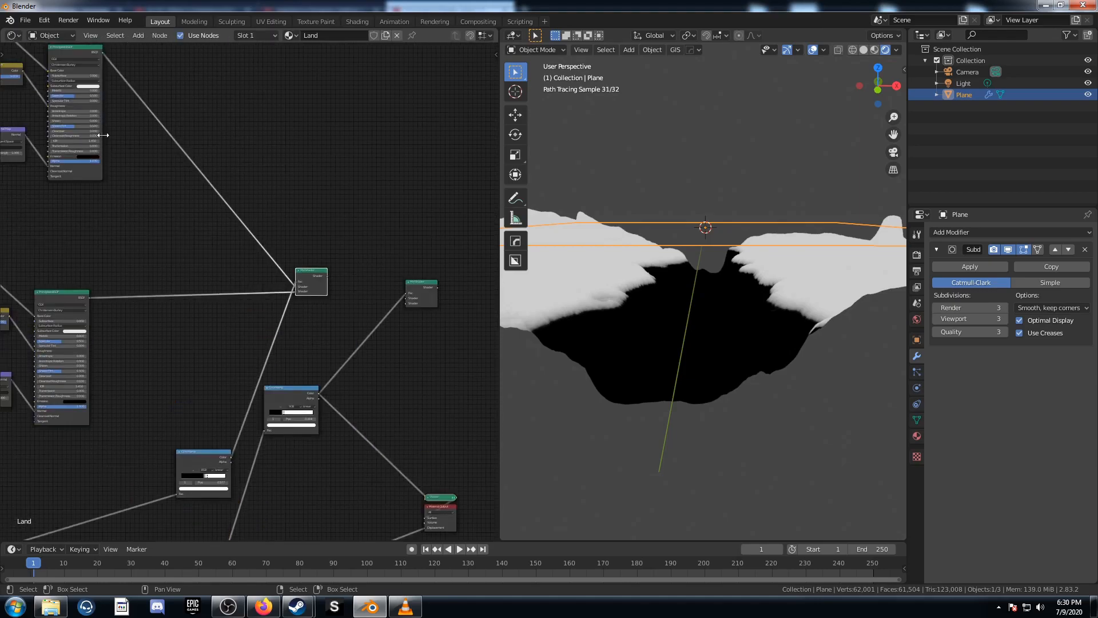
pyautogui.moveTo(286, 267); pyautogui.dragTo(252, 191, button='middle')
pyautogui.scroll(4, 338, 253)
pyautogui.moveTo(361, 229); pyautogui.dragTo(325, 262, button='middle')
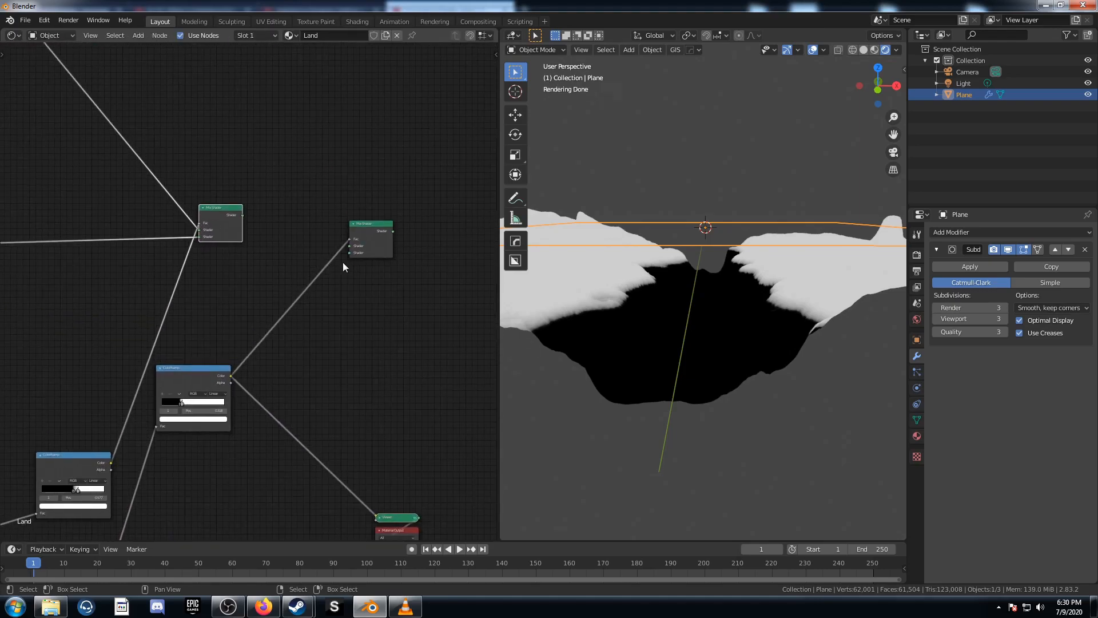
pyautogui.moveTo(372, 212); pyautogui.dragTo(372, 200)
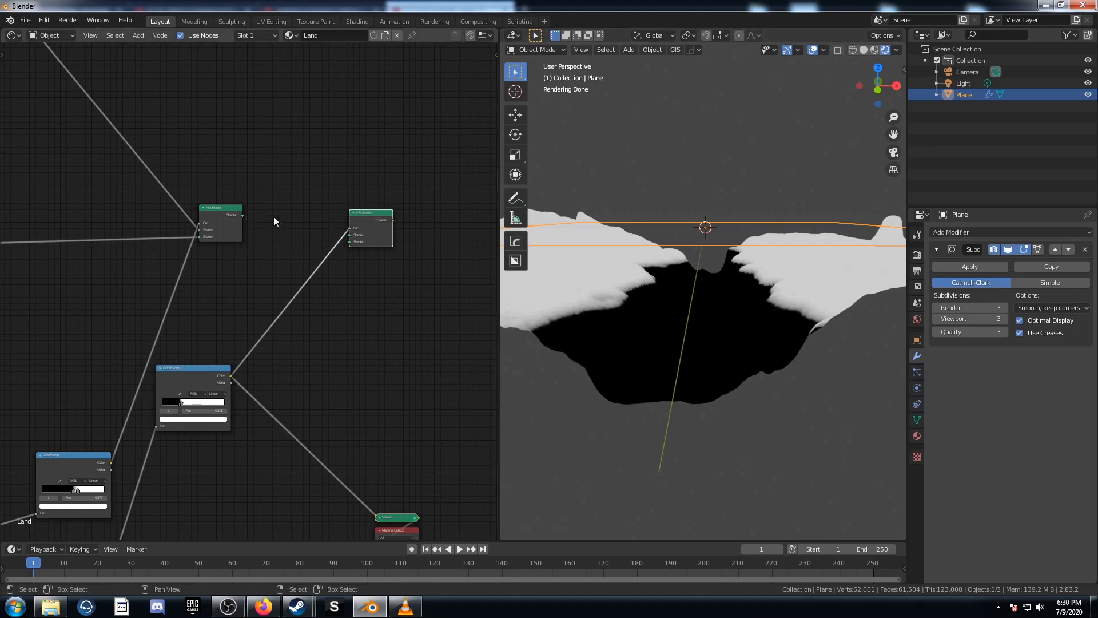
pyautogui.moveTo(243, 215); pyautogui.dragTo(350, 242)
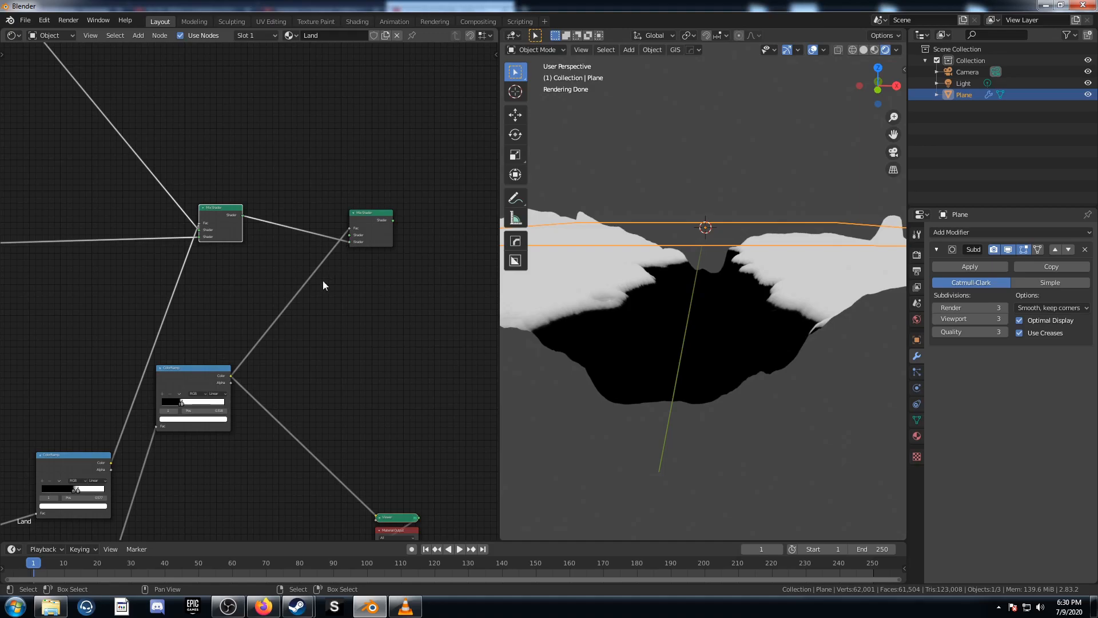
pyautogui.scroll(-4, 266, 248)
pyautogui.moveTo(92, 77); pyautogui.dragTo(291, 396)
# - Set the clay texture's Mapping scale to 2 on X, Y and Z
pyautogui.scroll(6, 226, 343)
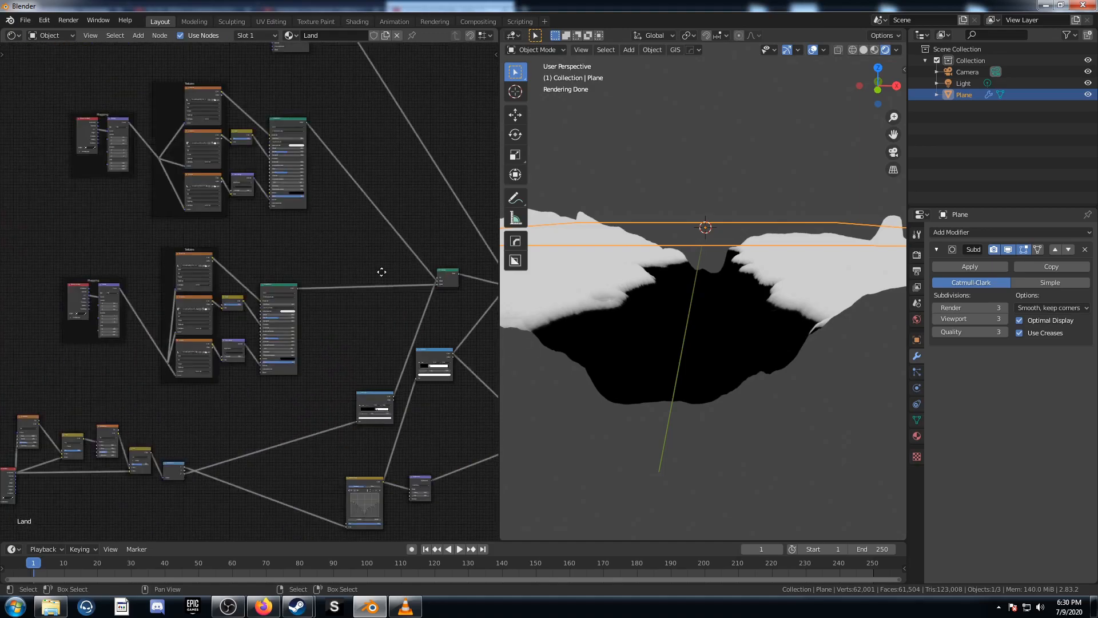
pyautogui.scroll(2, 219, 387)
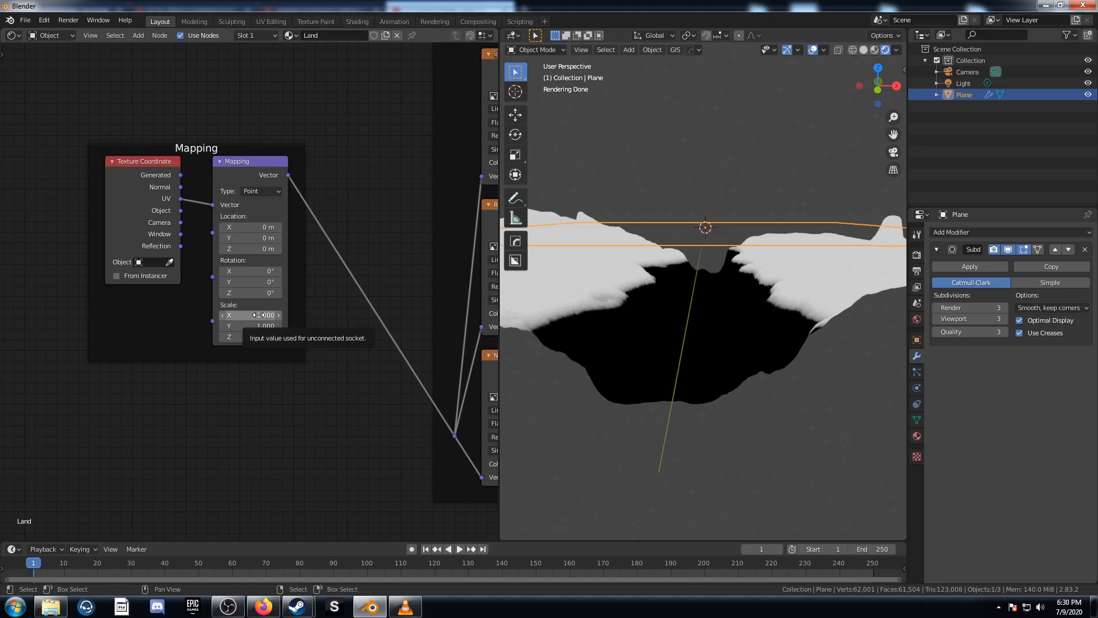
pyautogui.click(259, 315)
pyautogui.press('Return')
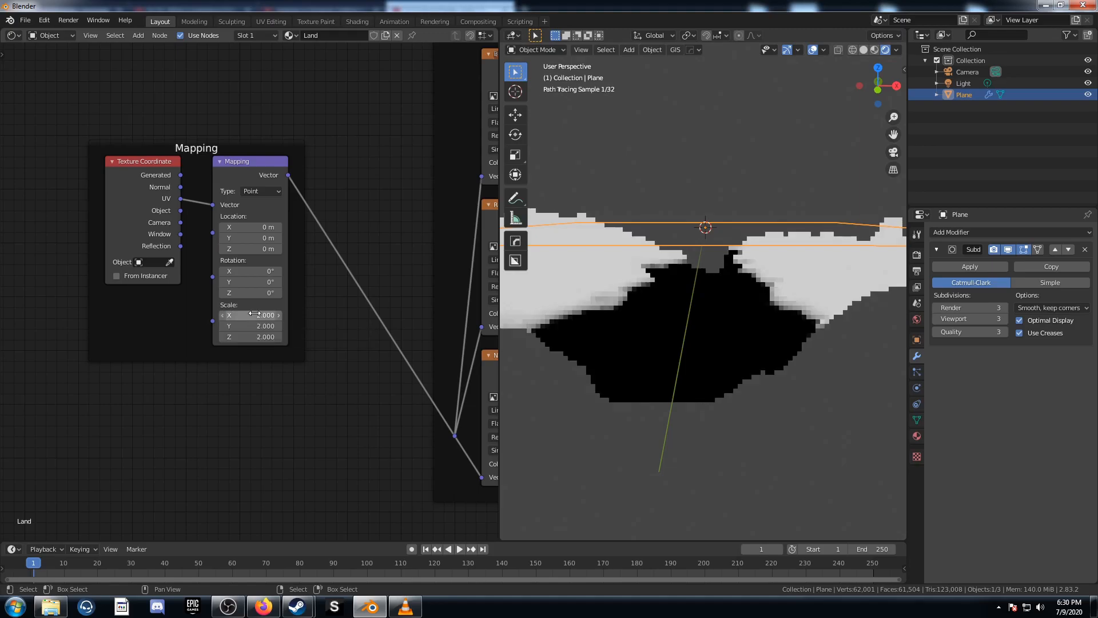
# - Set the GroundForest003 texture's Mapping scale to 3 on X, Y and Z
pyautogui.scroll(-2, 258, 315)
pyautogui.moveTo(243, 534); pyautogui.dragTo(139, 459, button='middle')
pyautogui.scroll(3, 118, 342)
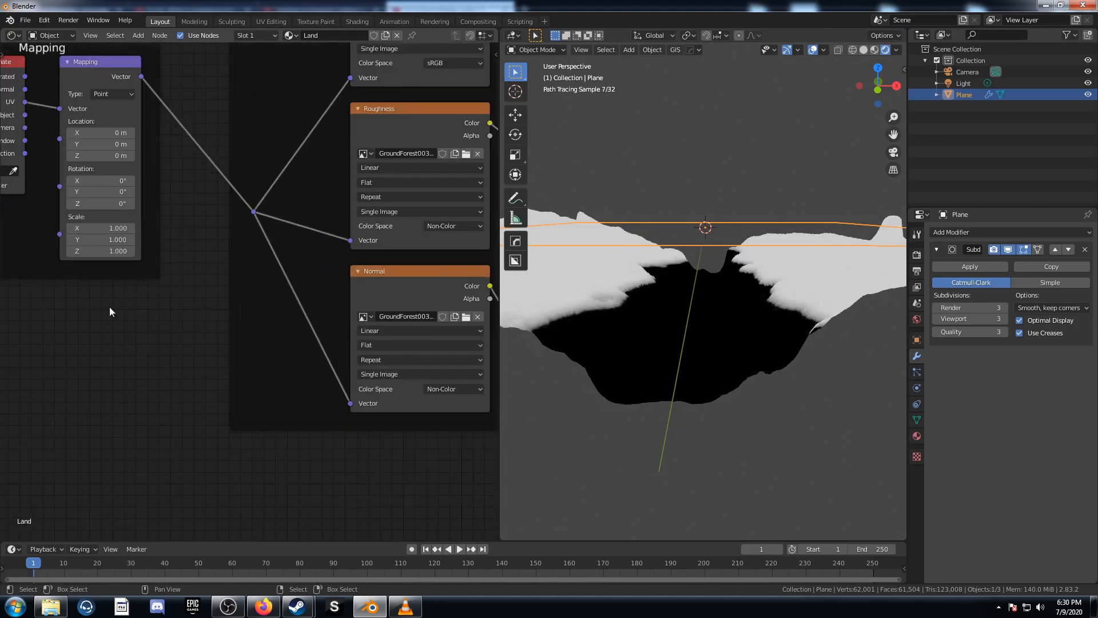
pyautogui.click(104, 229)
pyautogui.write('3')
pyautogui.press('Return')
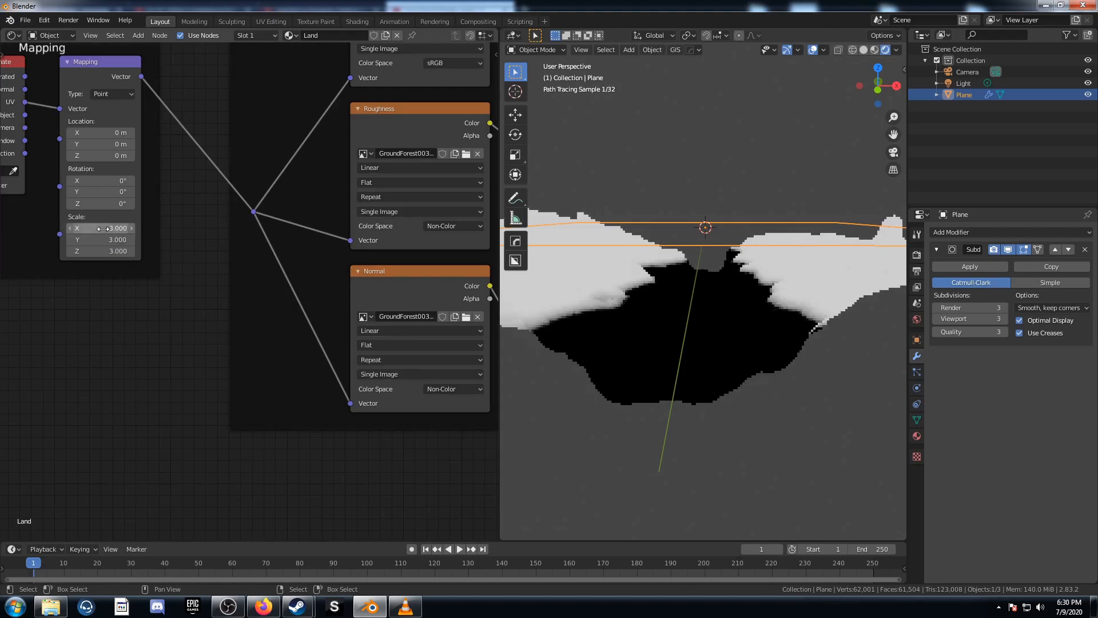
# - Set the cliff rock texture's Mapping scale to 10 on all three axes
pyautogui.scroll(-2, 266, 226)
pyautogui.moveTo(361, 110); pyautogui.dragTo(383, 365, button='middle')
pyautogui.moveTo(213, 261); pyautogui.dragTo(270, 349, button='middle')
pyautogui.scroll(4, 260, 320)
pyautogui.click(212, 285)
pyautogui.write('10')
pyautogui.press('Return')
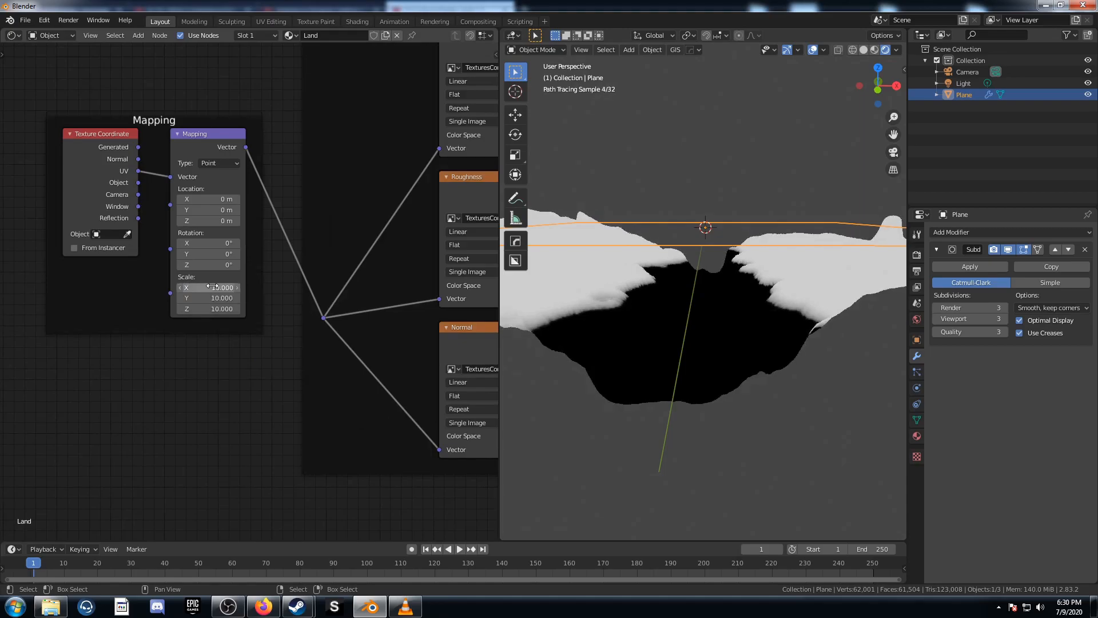
# - Feed the second Mix Shader into the Material Output's Surface input in place of the Viewer, and move the Material Output farther from the Mix Shaders
pyautogui.scroll(-5, 238, 451)
pyautogui.moveTo(302, 324); pyautogui.dragTo(281, 228, button='middle')
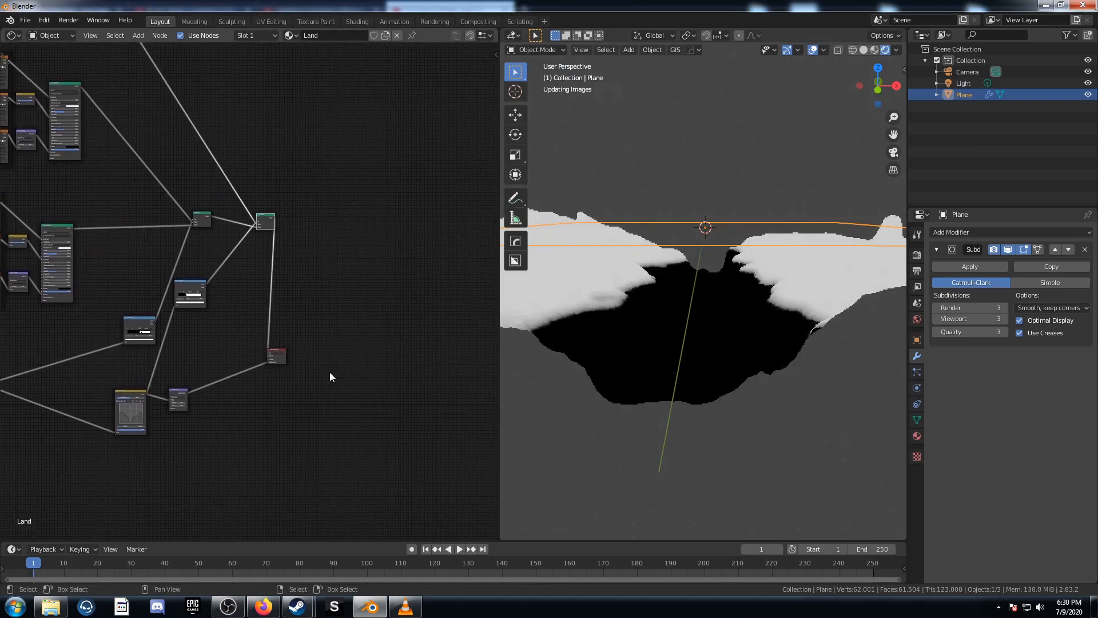
pyautogui.click(277, 354)
pyautogui.moveTo(286, 360); pyautogui.dragTo(359, 339)
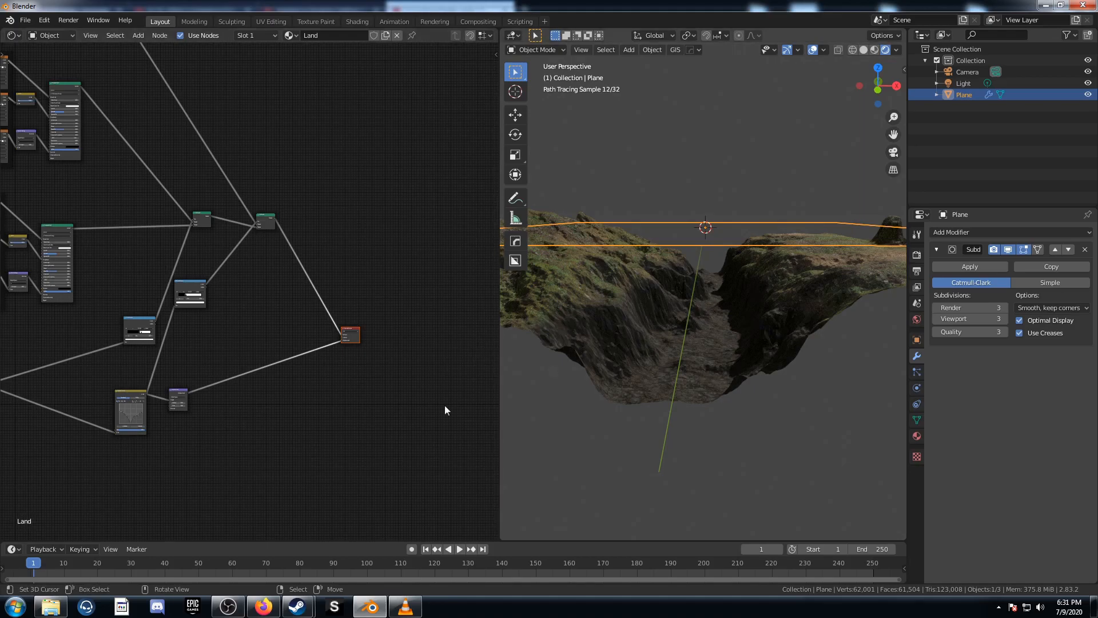
# - Add a new 2 m mesh plane at the world origin
pyautogui.hotkey('shift', 'a')
pyautogui.hotkey('shift', 'a')
pyautogui.moveTo(727, 326)
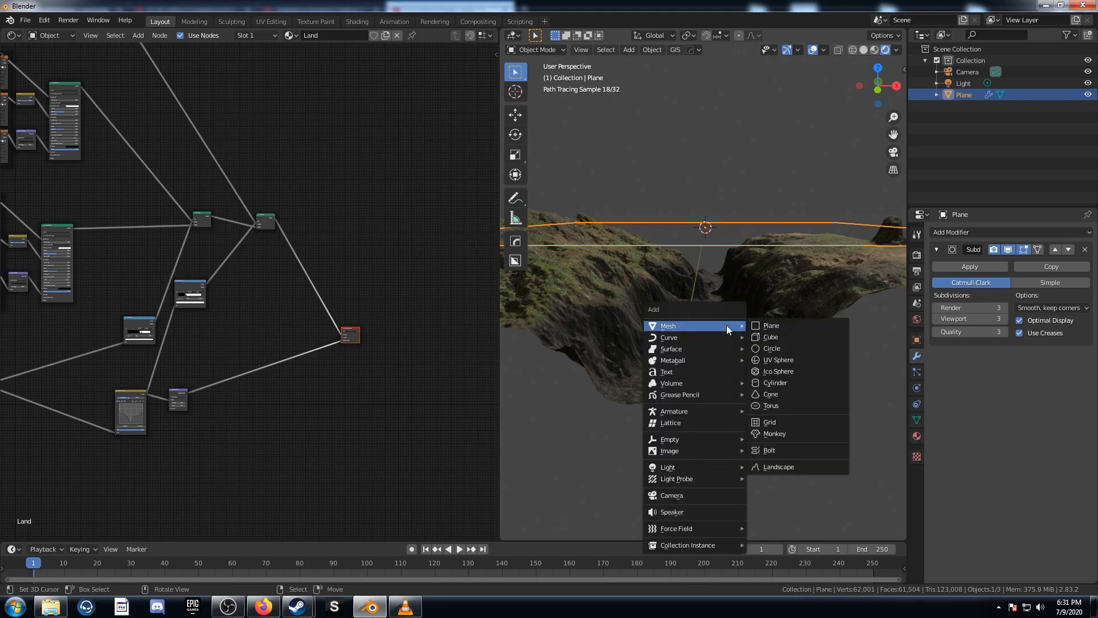
pyautogui.click(771, 325)
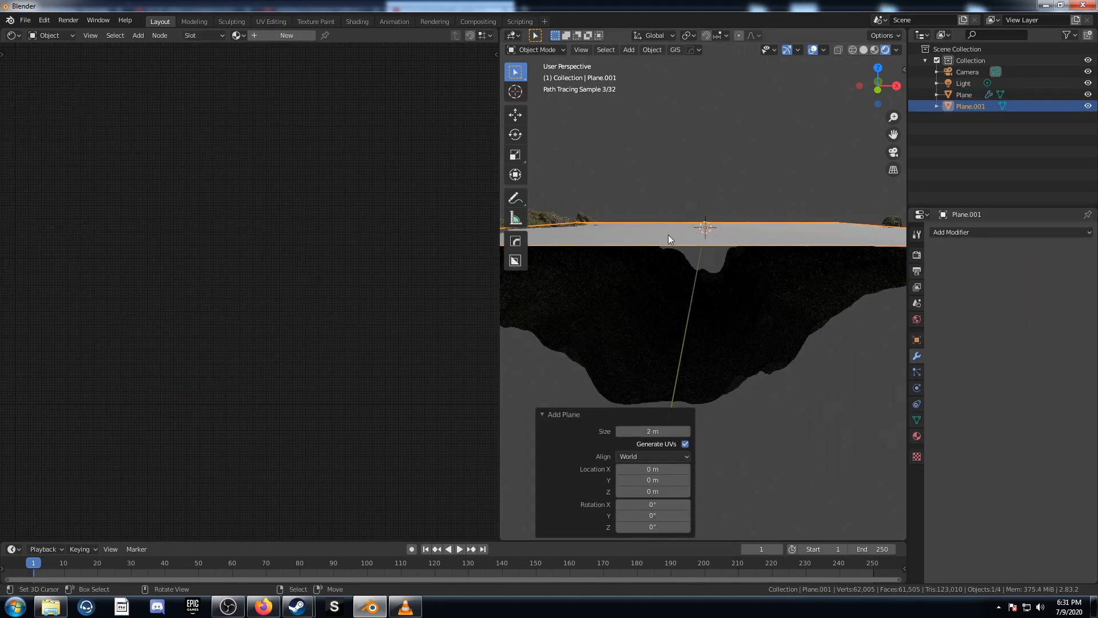
# - Create a material named Water for the new plane and set its surface shader to Glass BSDF
pyautogui.click(917, 436)
pyautogui.click(979, 266)
pyautogui.doubleClick(984, 238)
pyautogui.write('Water')
pyautogui.press('Return')
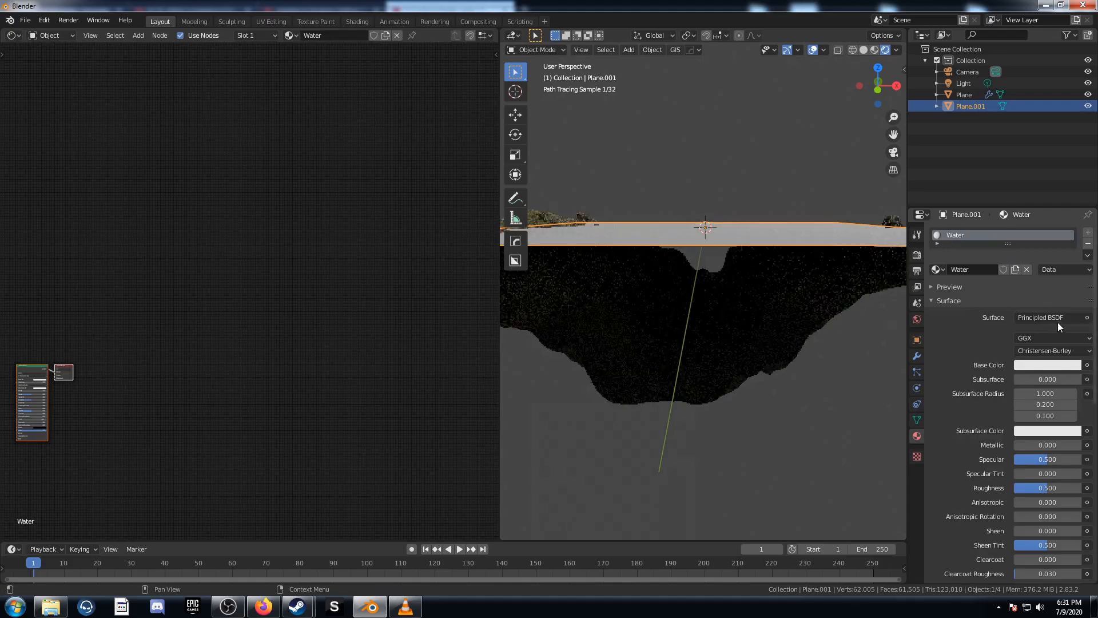
pyautogui.click(1058, 321)
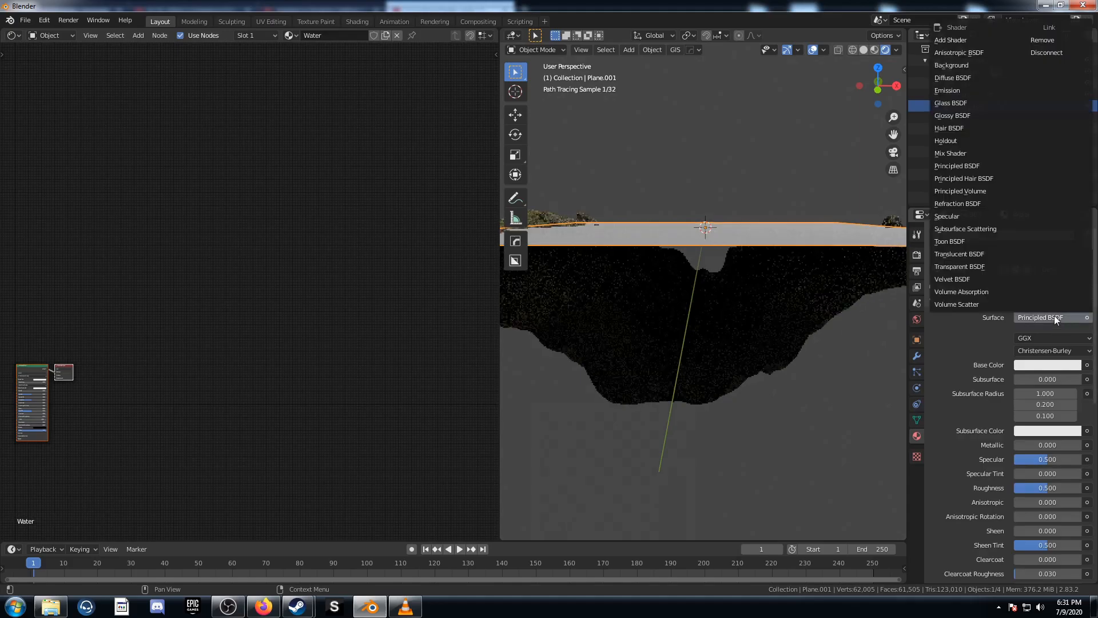
pyautogui.click(970, 106)
# - Lower the water plane along Z until it sits just above the valley floor, and deselect it
pyautogui.press('g')
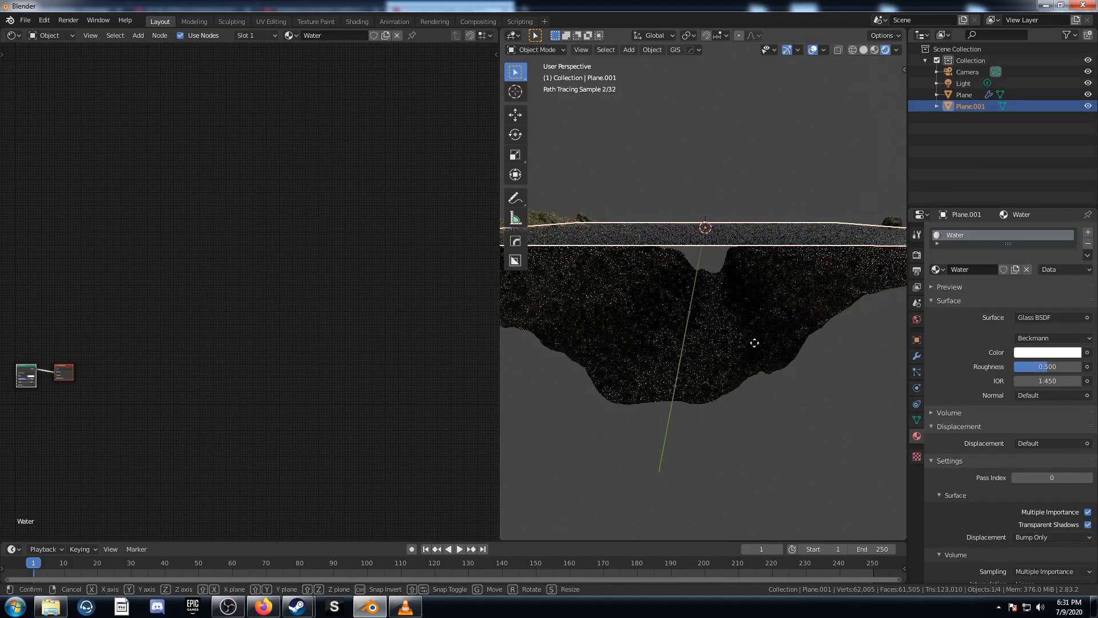
pyautogui.press('z')
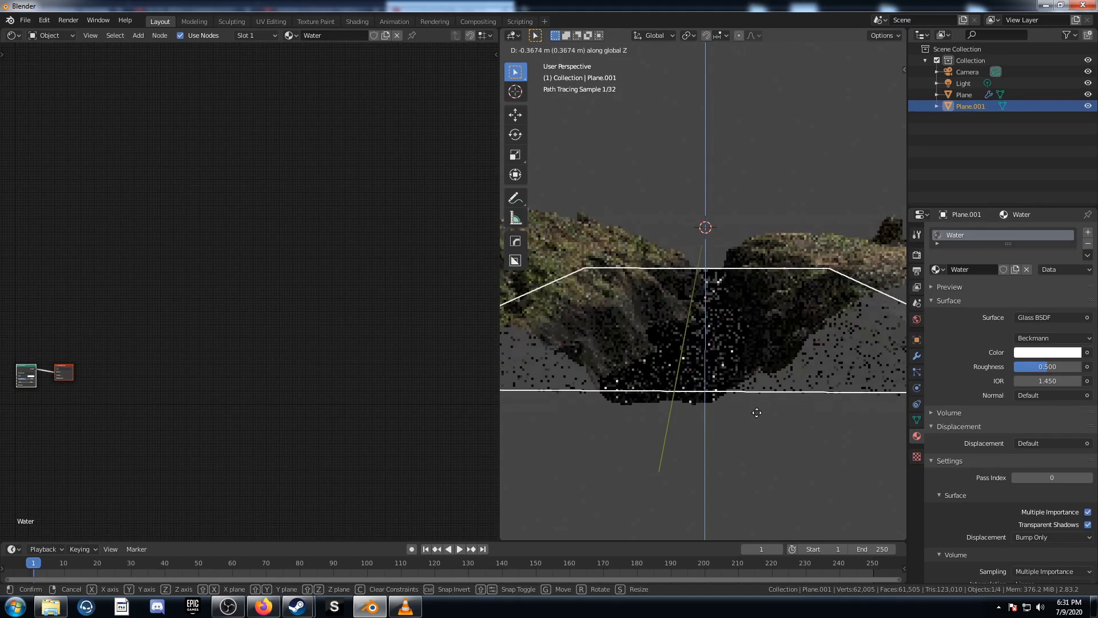
pyautogui.click(759, 406)
pyautogui.click(706, 450)
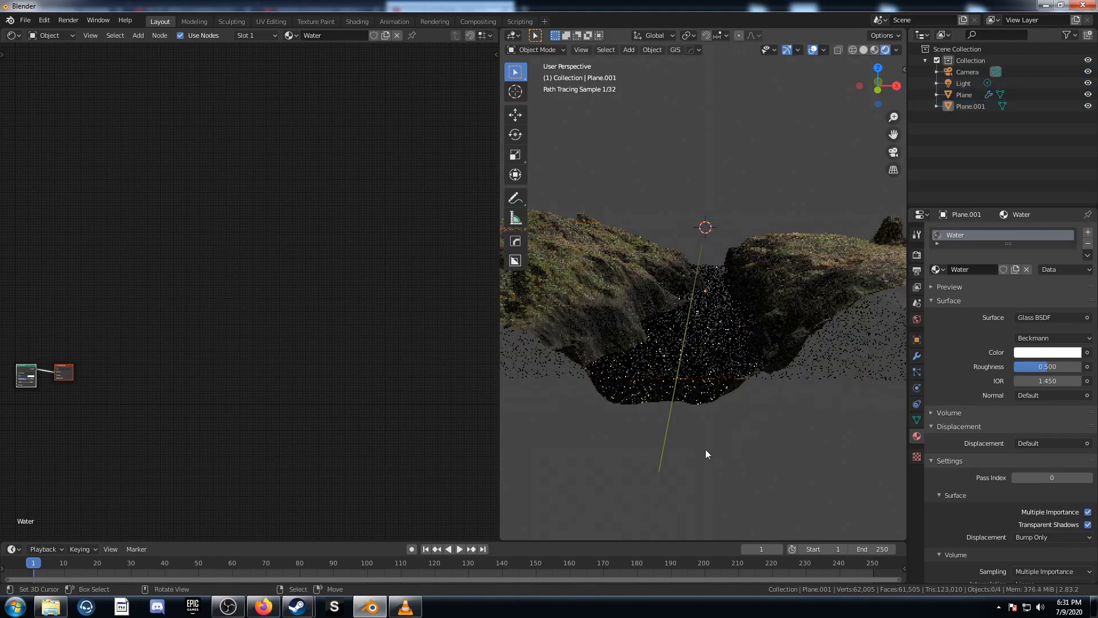